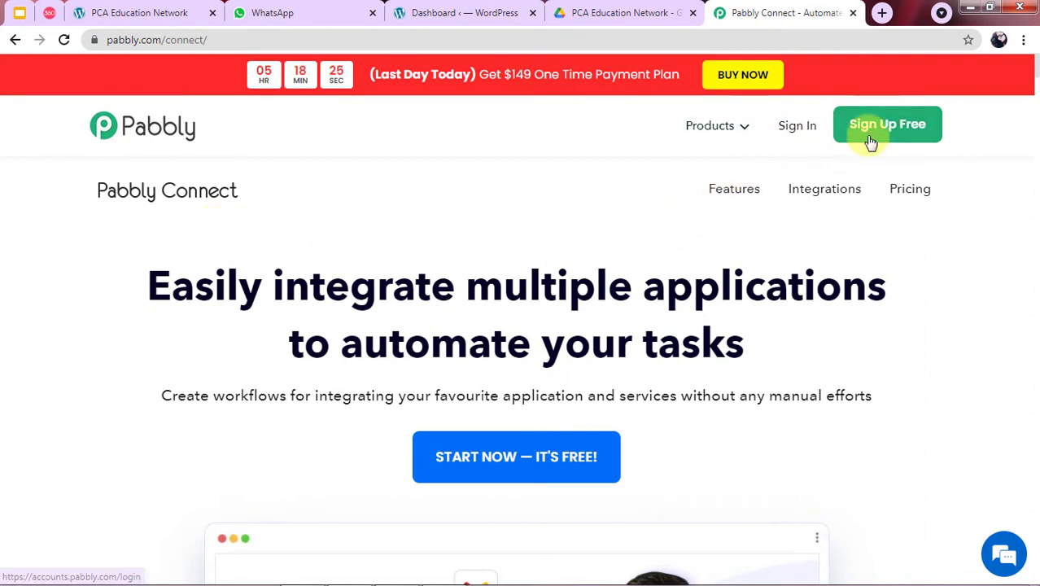
# Sign in to Pabbly and launch Pabbly Connect from the All Apps page
pyautogui.click(801, 132)
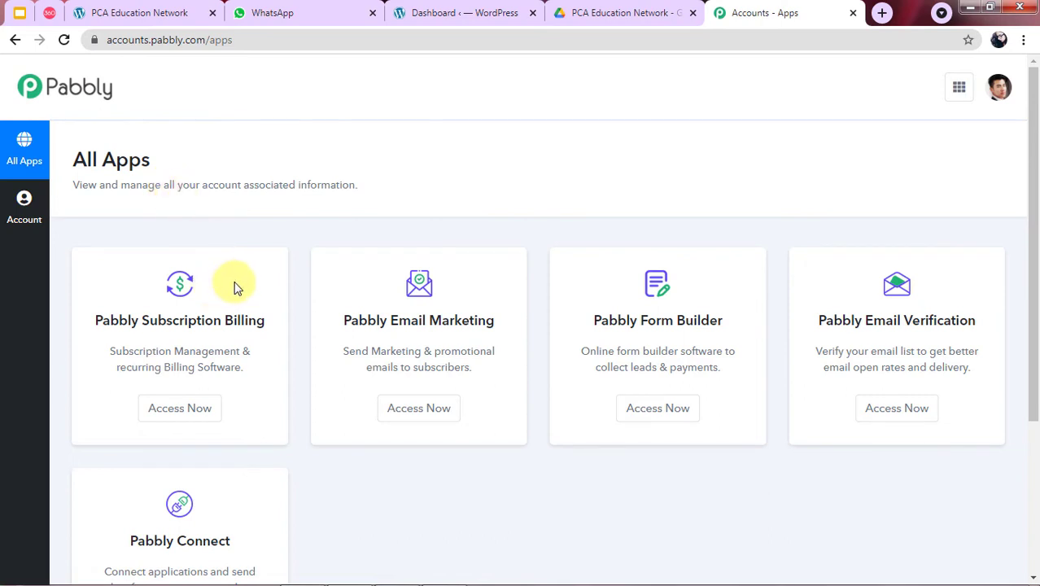
pyautogui.scroll(-3, 503, 244)
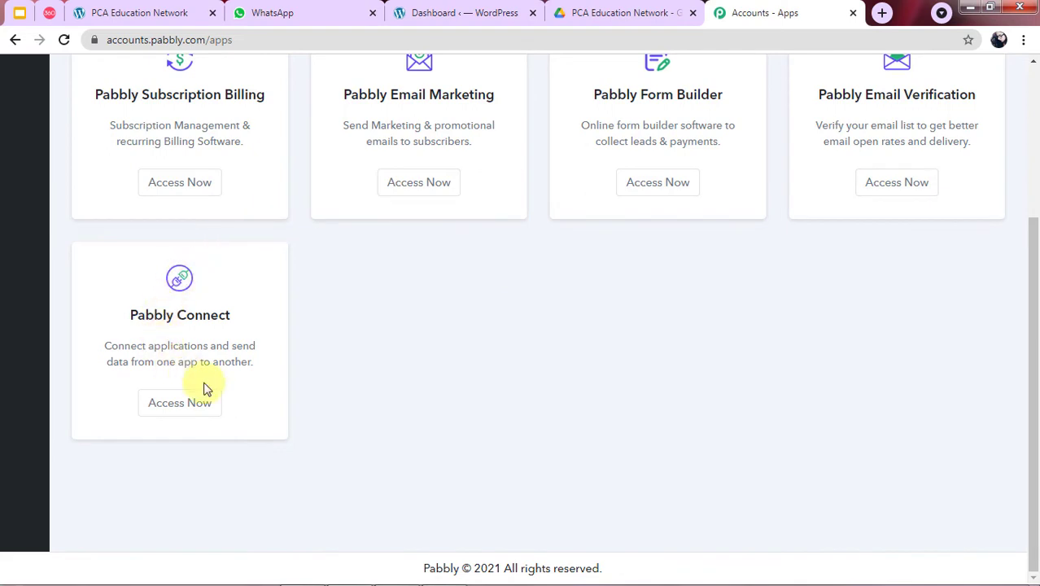
pyautogui.click(167, 405)
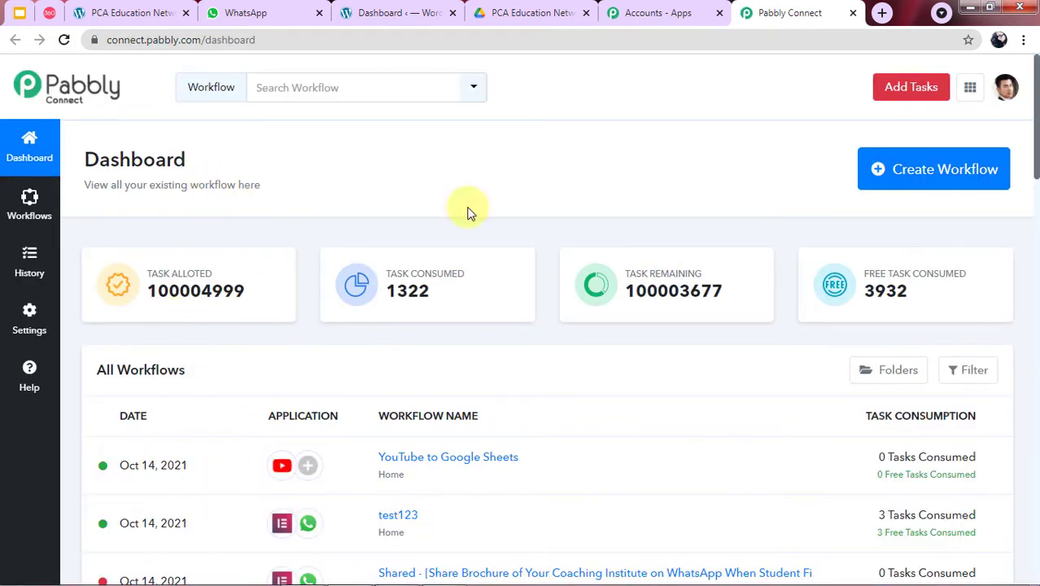
# Create a new workflow named 'Elementor to WhatsApp'
pyautogui.click(952, 184)
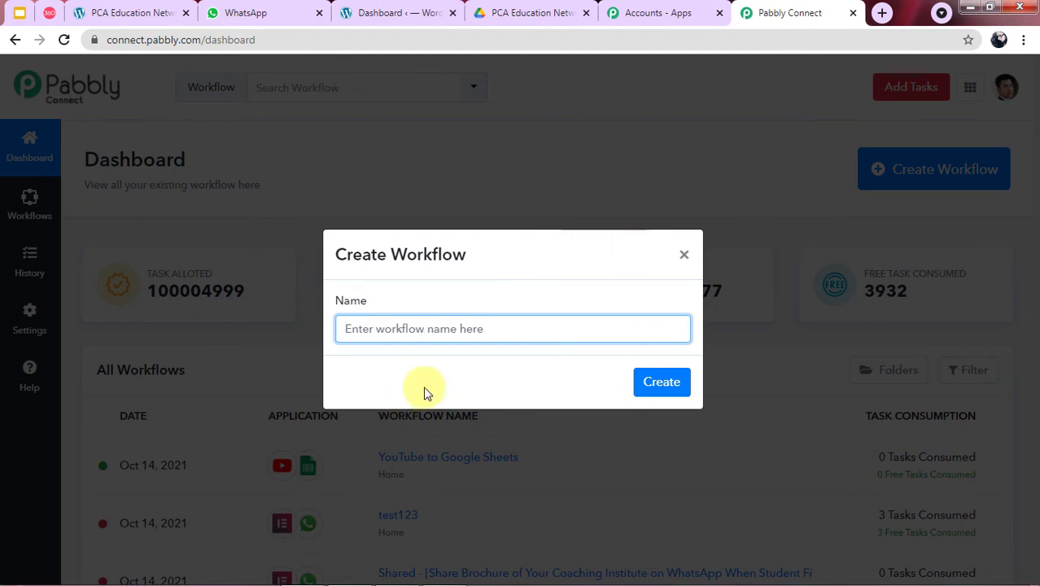
pyautogui.click(397, 330)
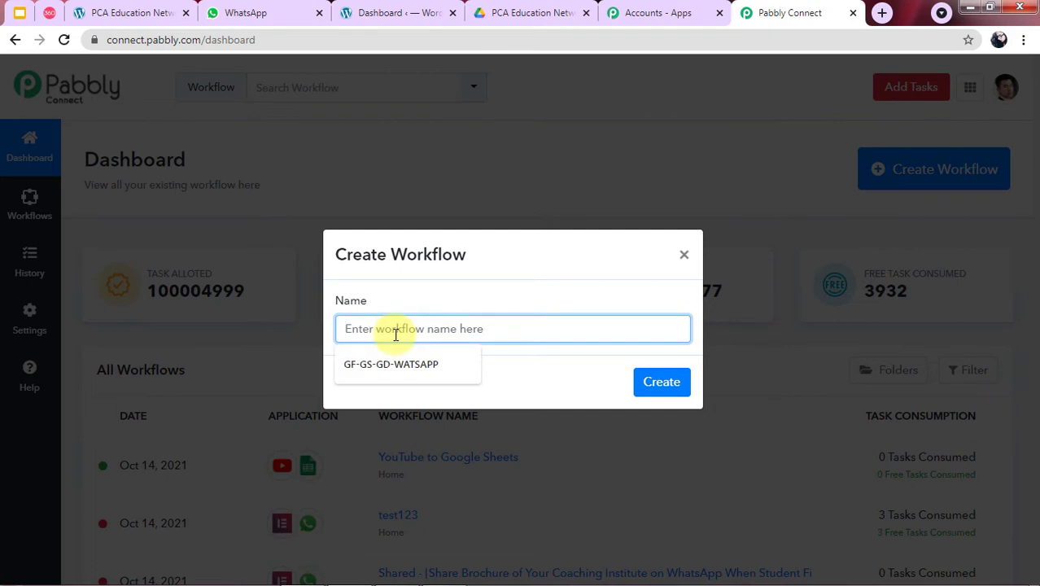
pyautogui.write('E')
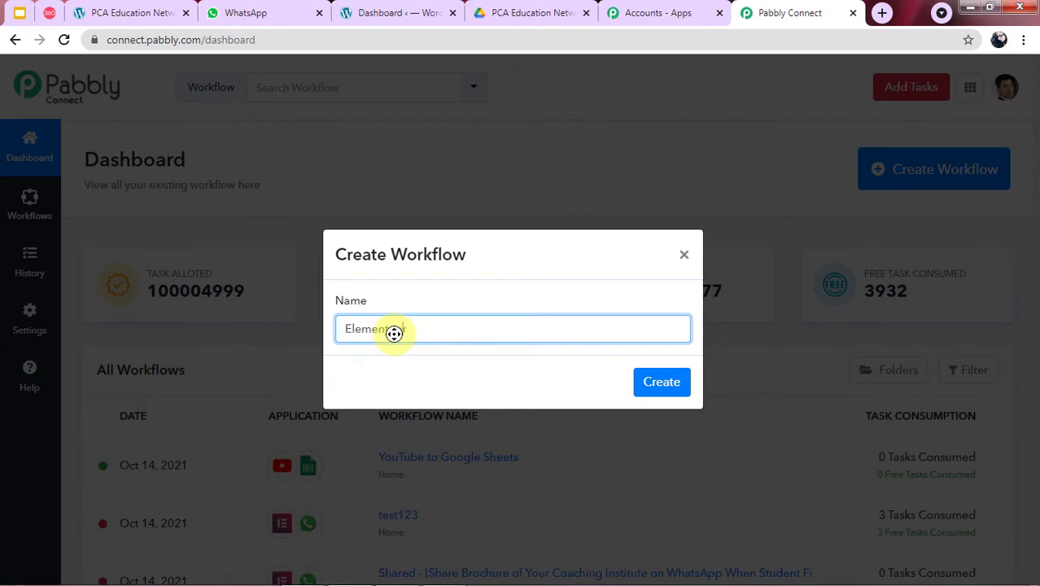
pyautogui.write('lementor')
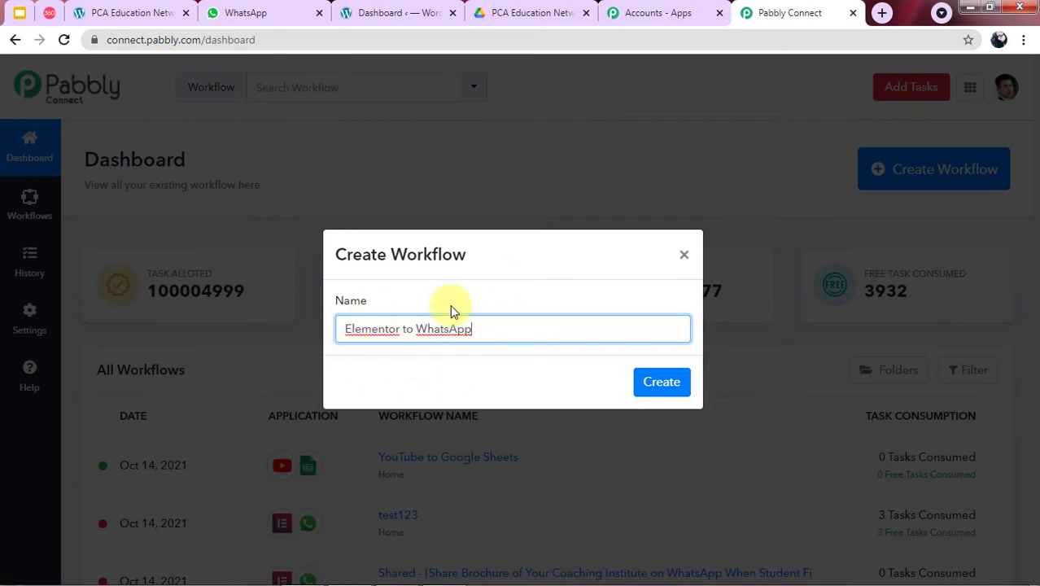
pyautogui.click(656, 390)
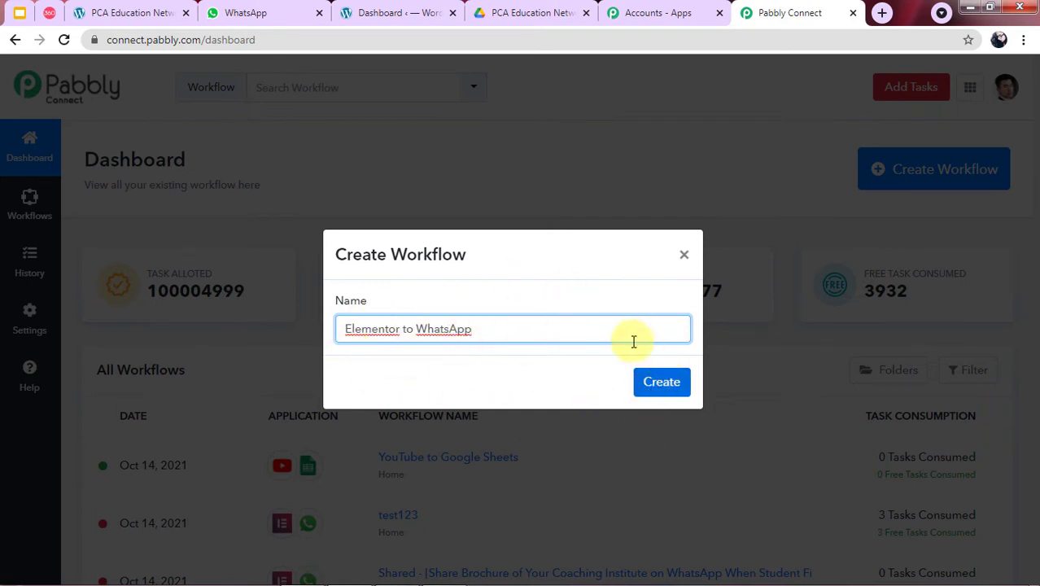
pyautogui.click(662, 389)
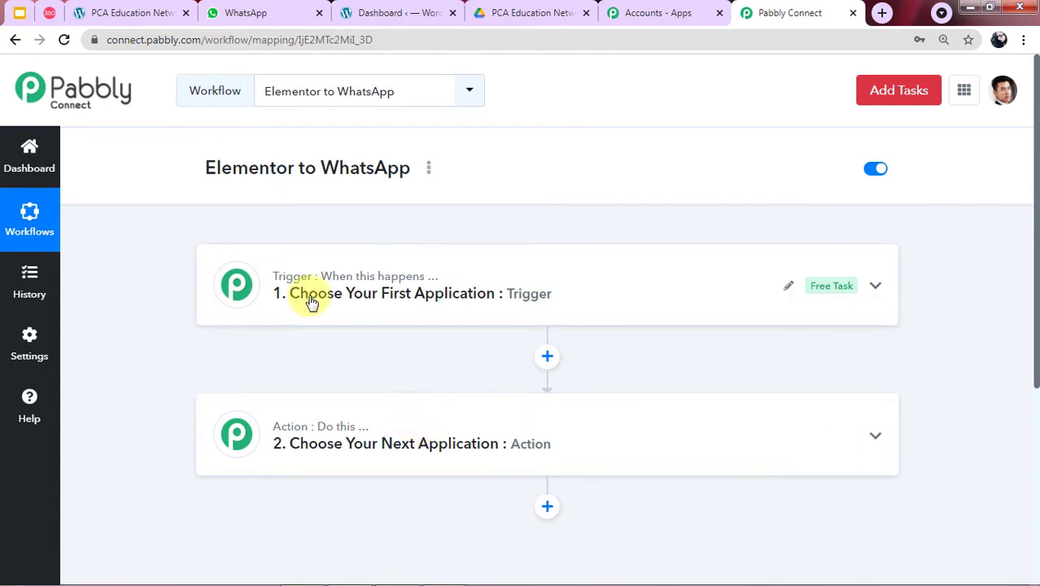
# Set the trigger to the Elementor app with the New Form Submission event
pyautogui.click(514, 309)
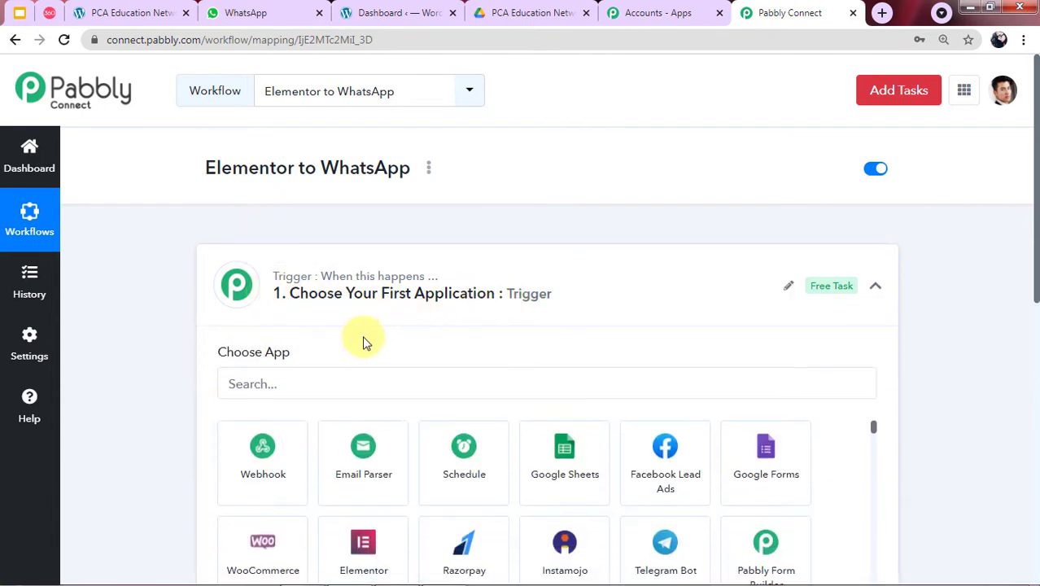
pyautogui.click(376, 552)
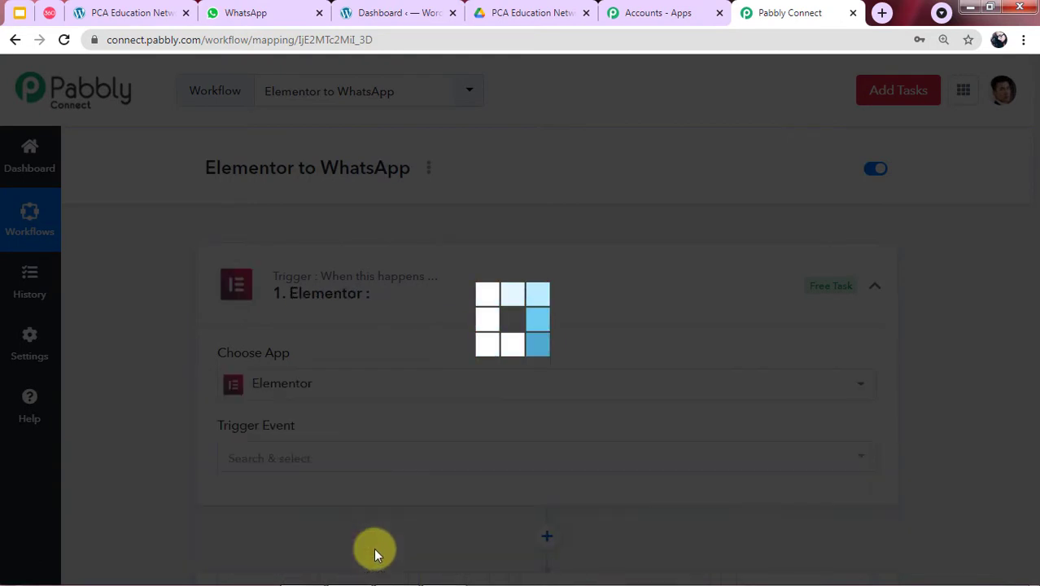
pyautogui.scroll(-1, 285, 411)
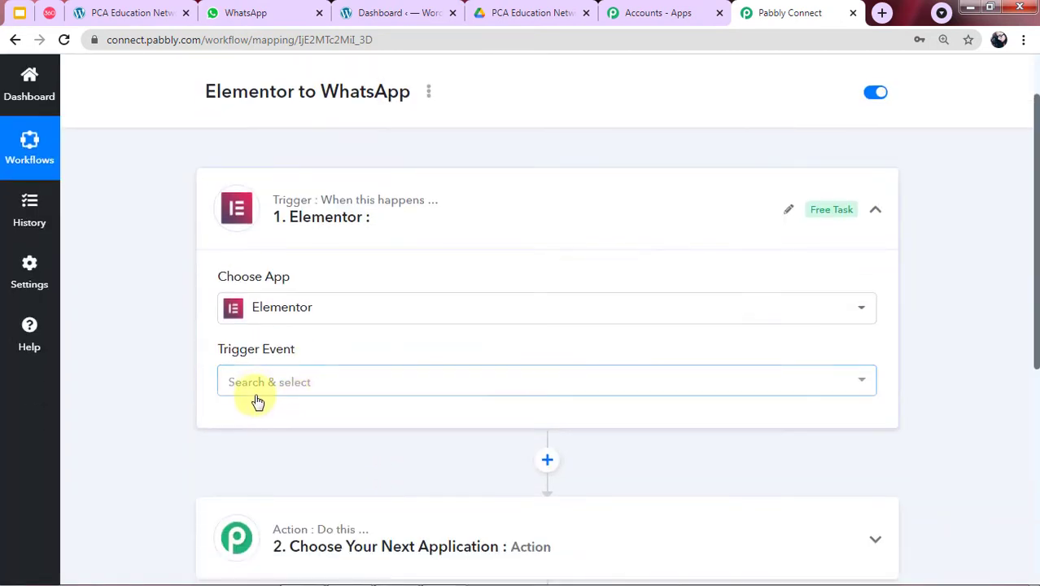
pyautogui.click(257, 392)
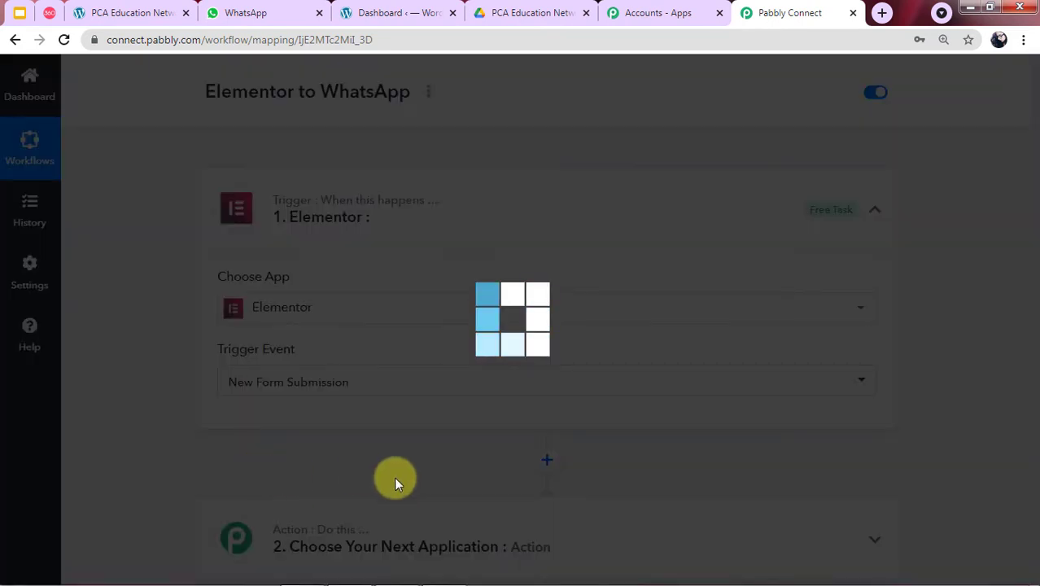
pyautogui.click(240, 459)
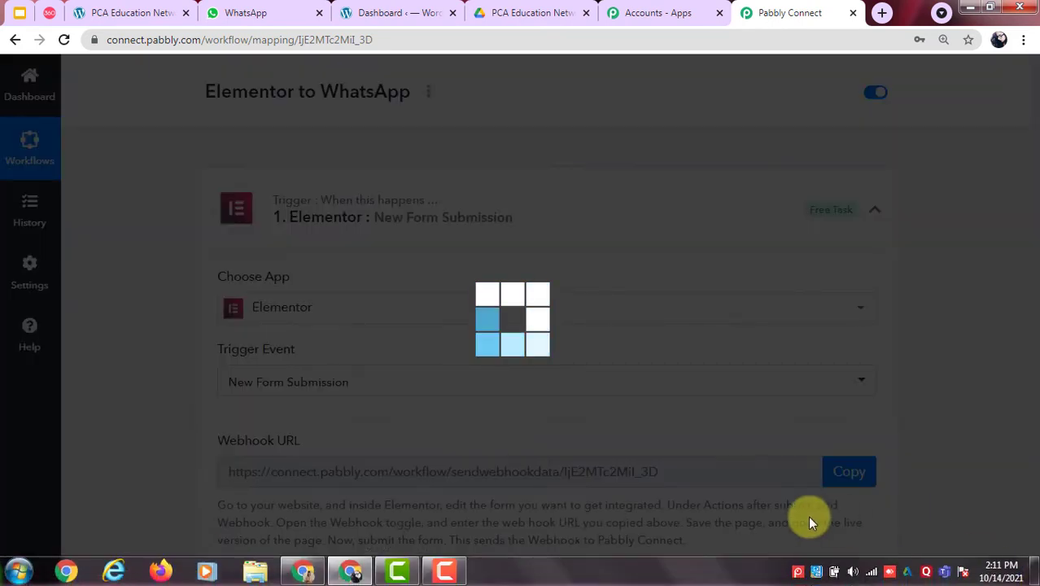
pyautogui.scroll(-1, 400, 467)
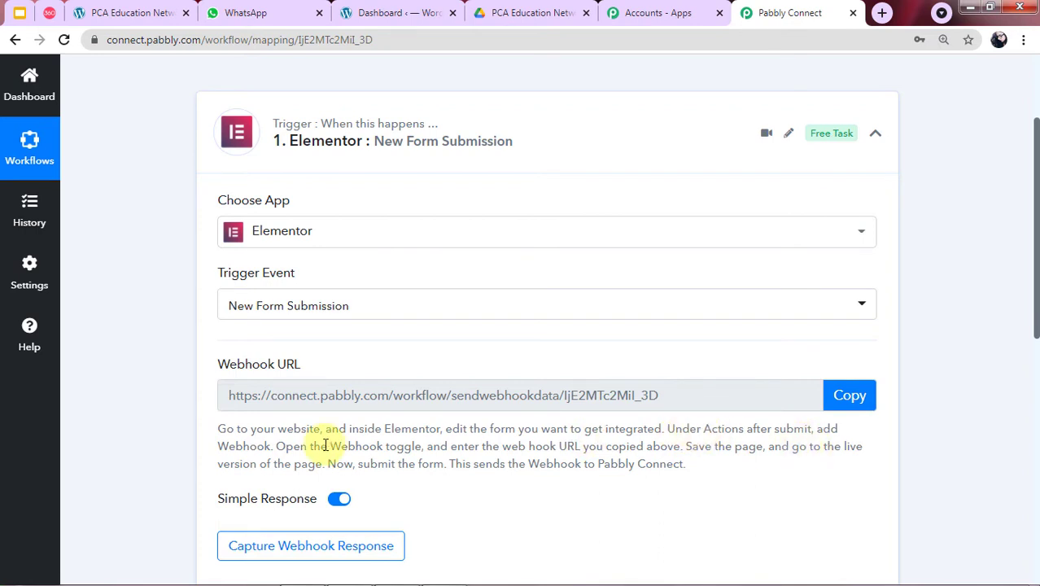
pyautogui.moveTo(192, 570)
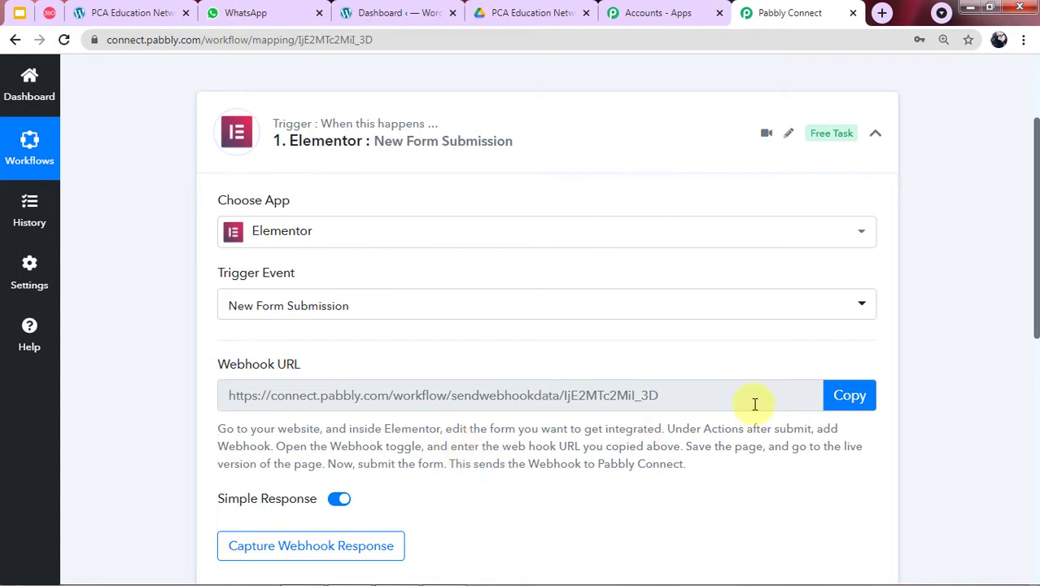
# Search WordPress Pages for 'pca' and edit PCA Education Network with Elementor
pyautogui.click(396, 11)
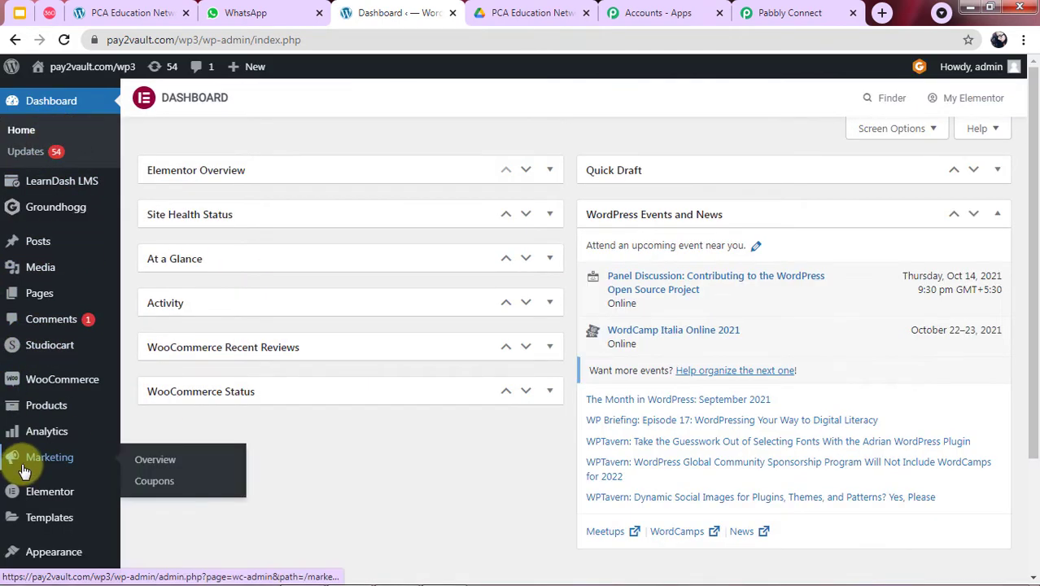
pyautogui.scroll(-1, 36, 480)
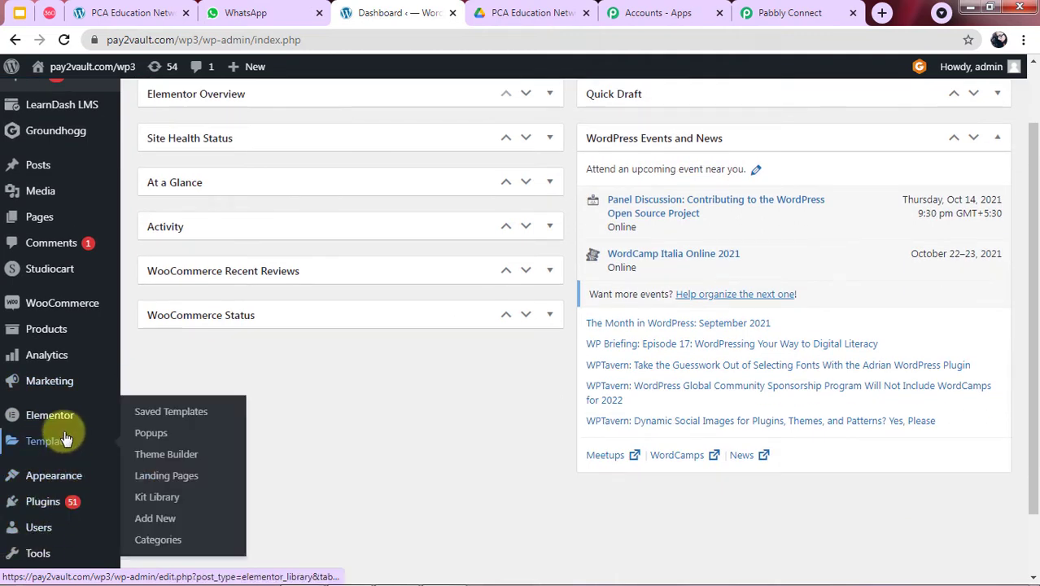
pyautogui.click(14, 227)
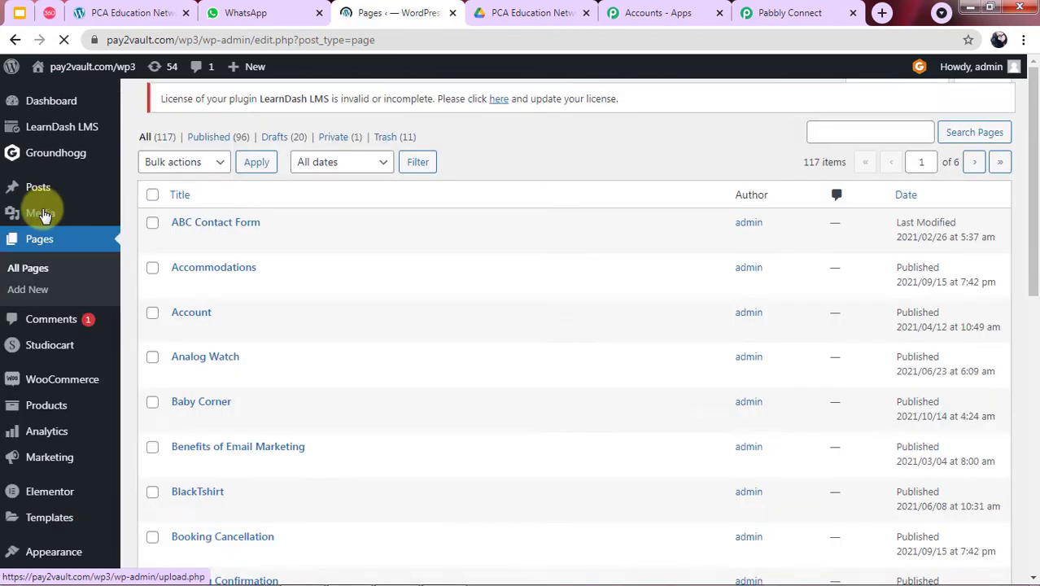
pyautogui.scroll(-2, 244, 285)
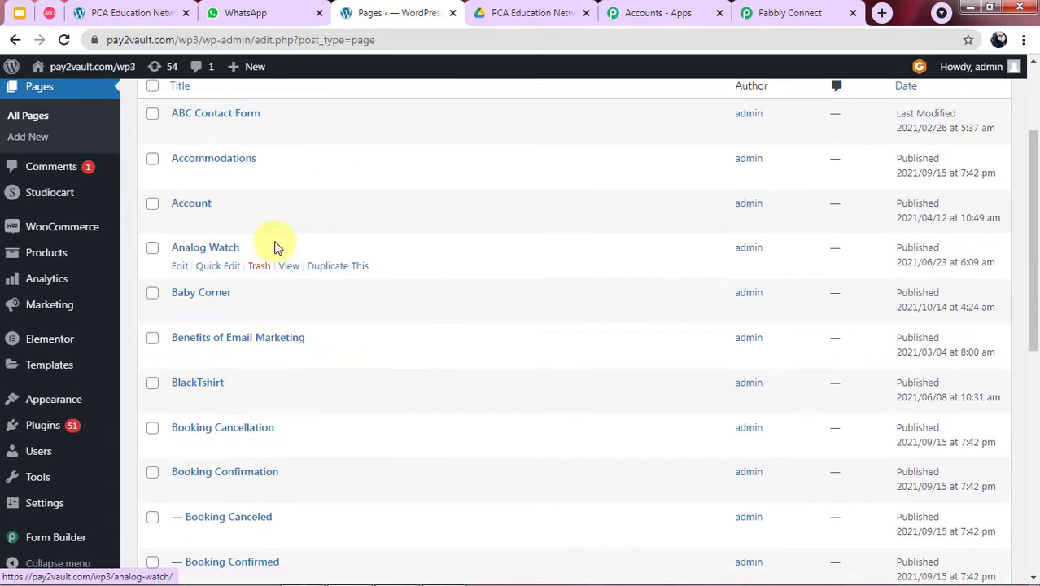
pyautogui.scroll(2, 367, 511)
pyautogui.click(834, 178)
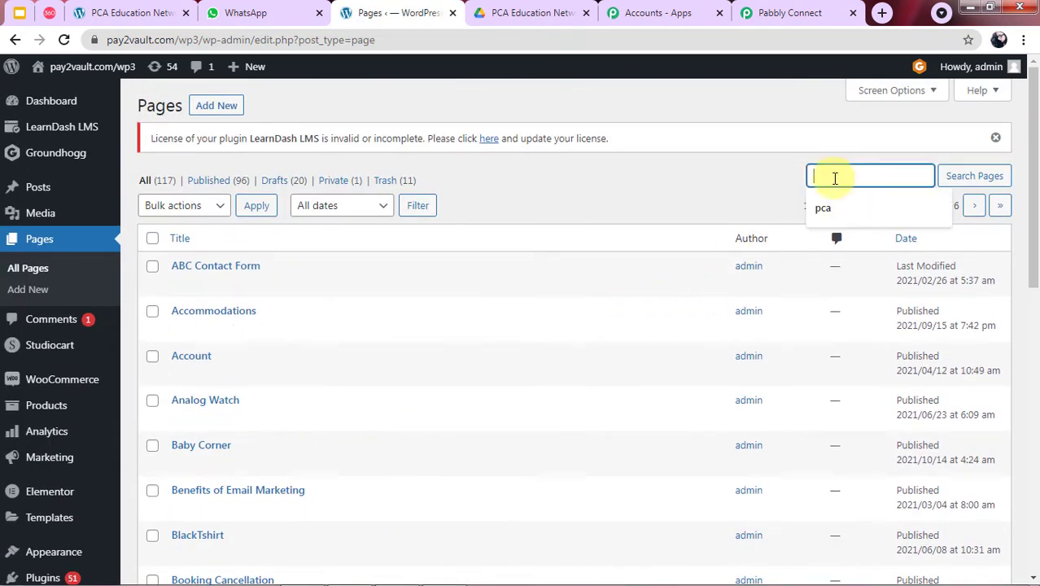
pyautogui.click(824, 207)
pyautogui.press('Return')
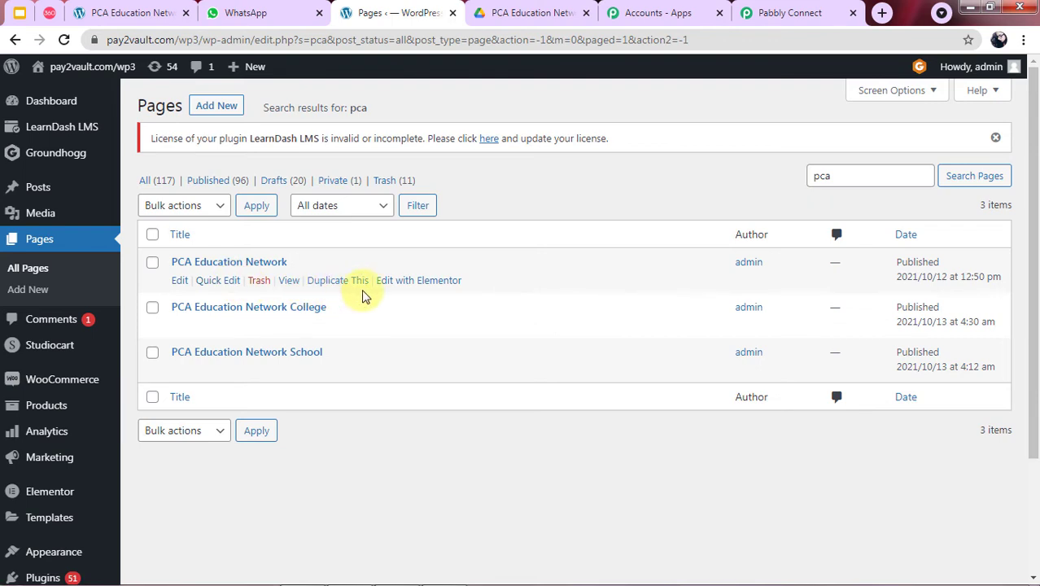
pyautogui.click(411, 284)
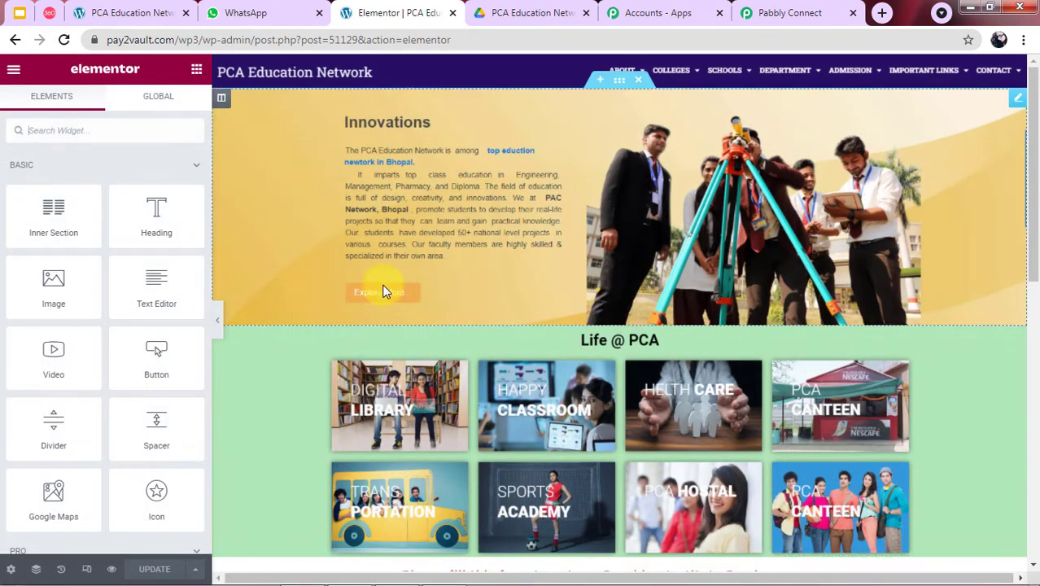
# Select the brochure form and expand its Actions After Submit settings
pyautogui.scroll(-2, 480, 293)
pyautogui.scroll(-2, 435, 284)
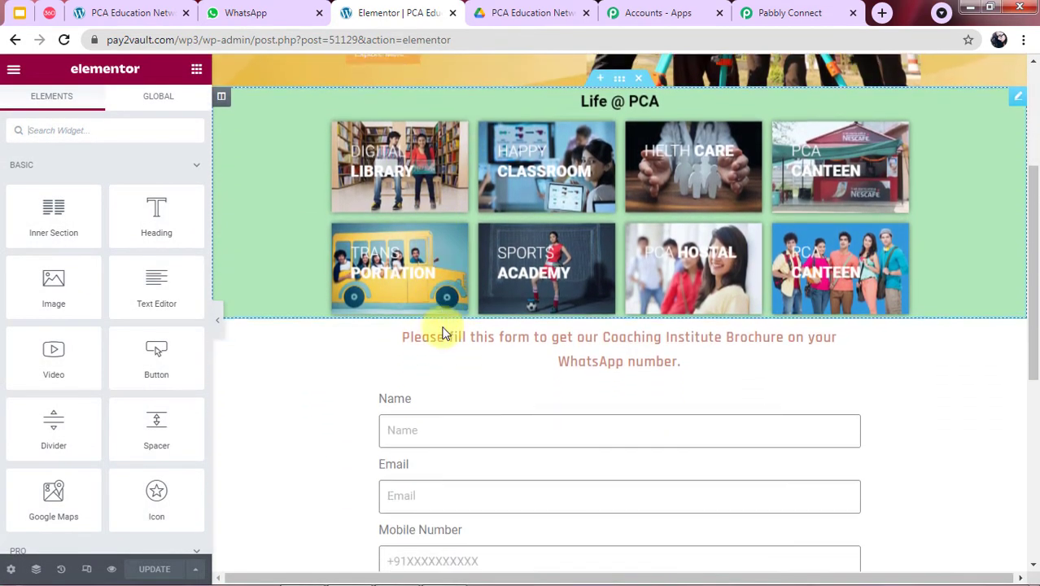
pyautogui.scroll(-2, 340, 382)
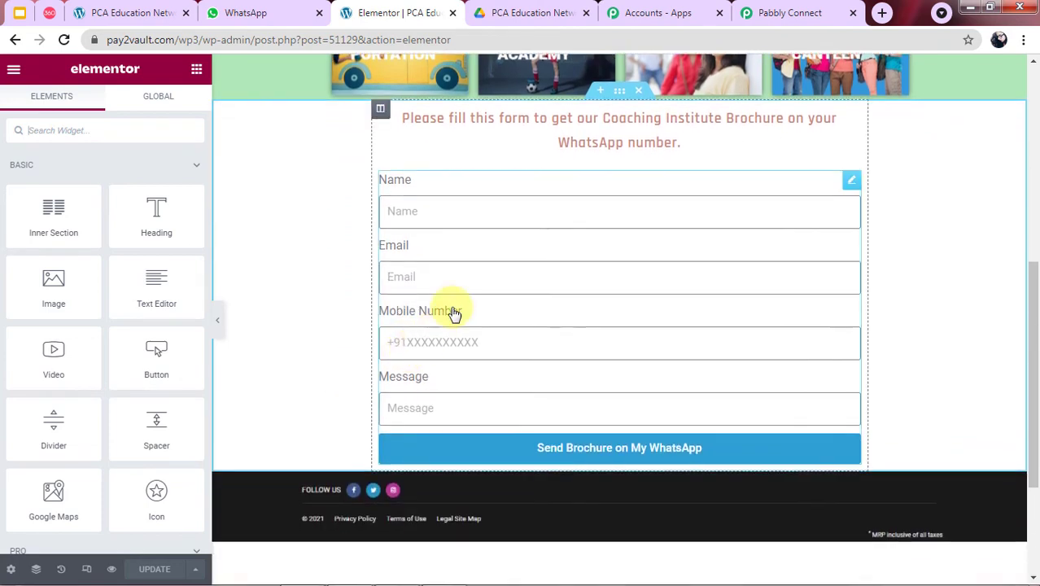
pyautogui.click(464, 278)
pyautogui.press('Escape')
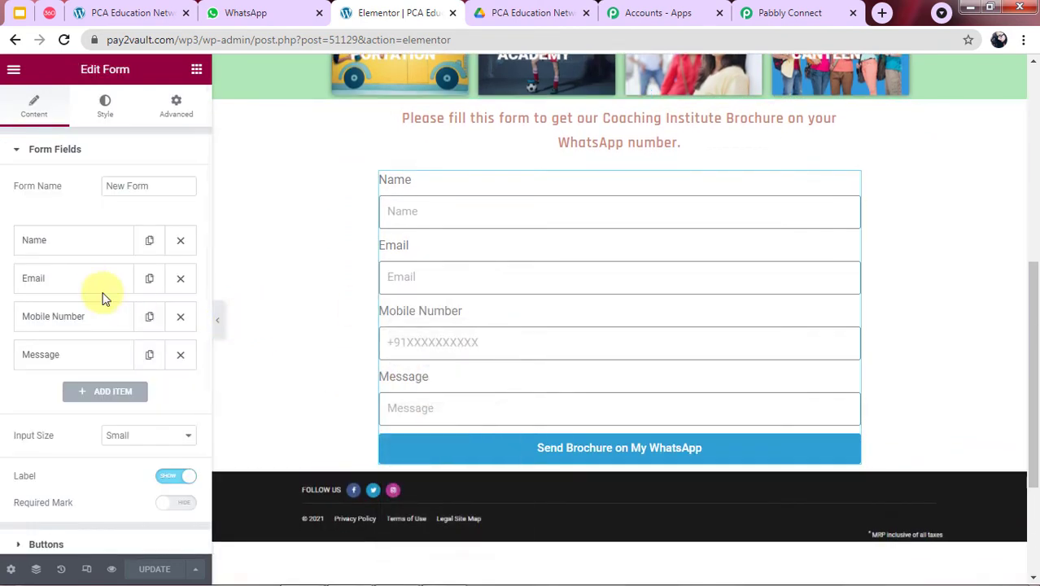
pyautogui.scroll(-1, 57, 236)
pyautogui.scroll(-2, 32, 309)
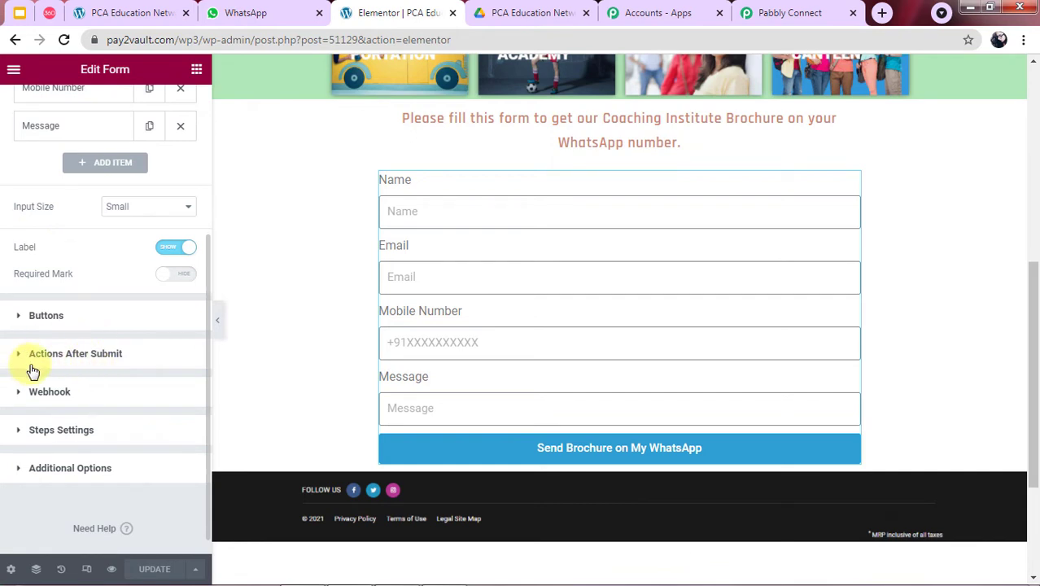
pyautogui.click(88, 358)
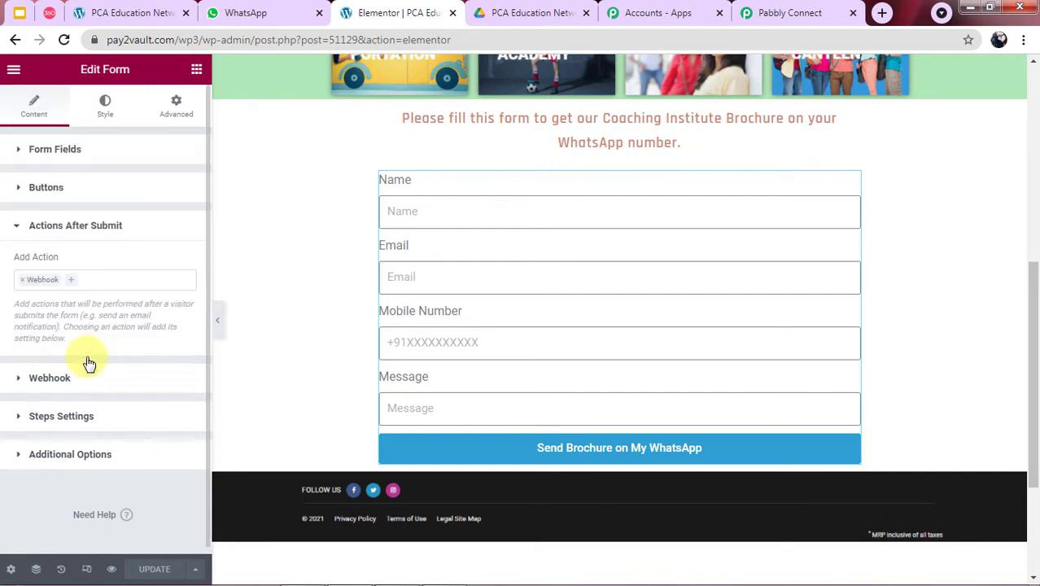
# Replace the old Webhook action with a new one and clear its Webhook URL
pyautogui.click(24, 280)
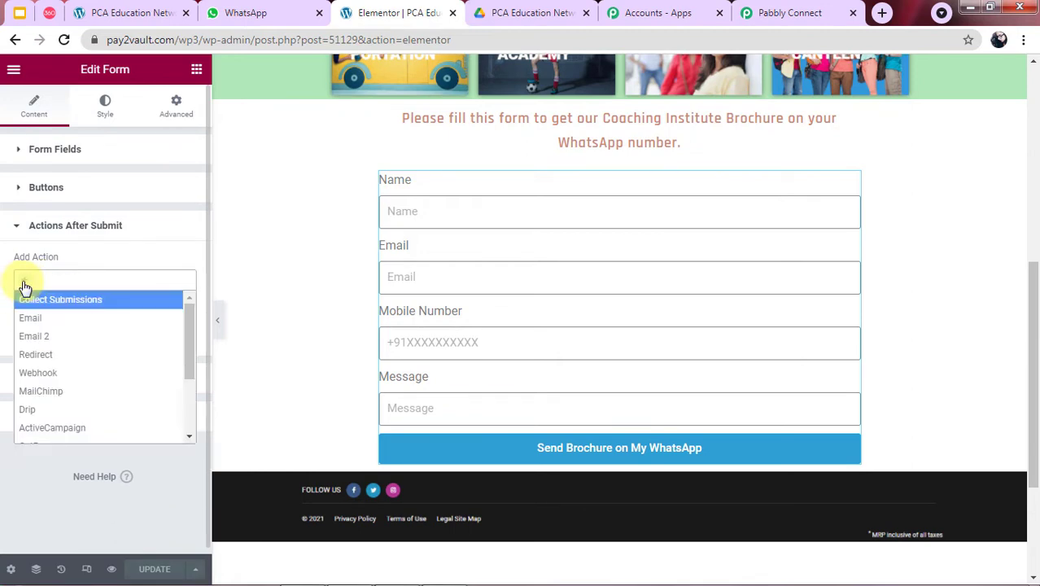
pyautogui.click(56, 372)
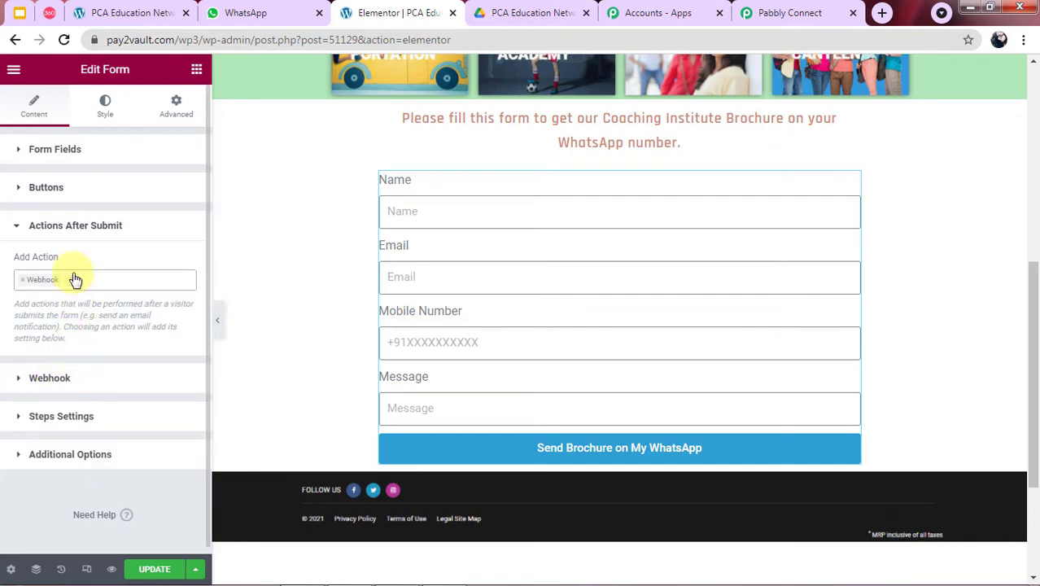
pyautogui.click(61, 376)
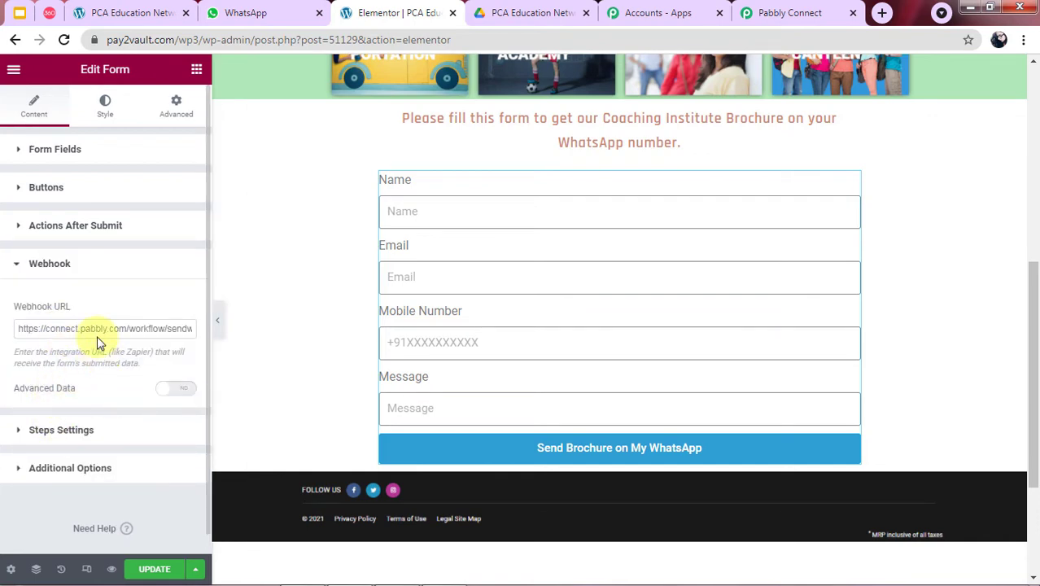
pyautogui.tripleClick(65, 334)
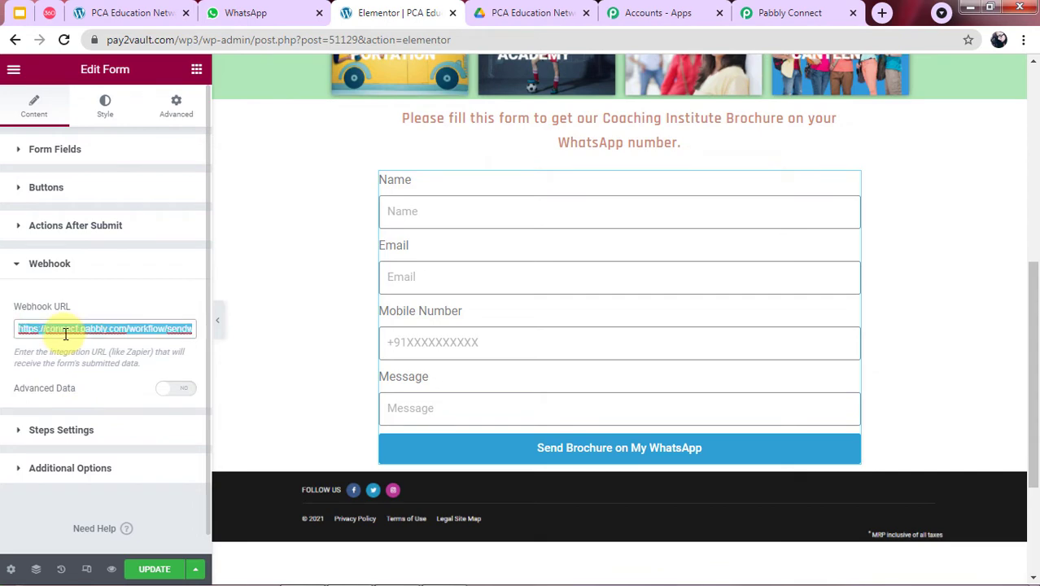
pyautogui.press('BackSpace')
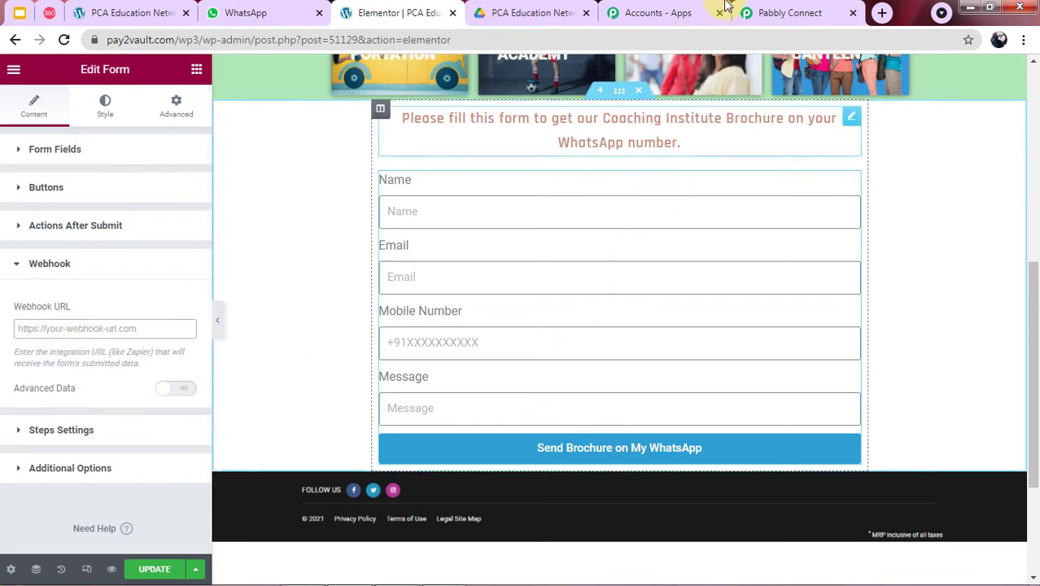
# Paste the Pabbly Connect webhook URL into the form's Webhook URL, update the page, and return to Pages
pyautogui.click(785, 13)
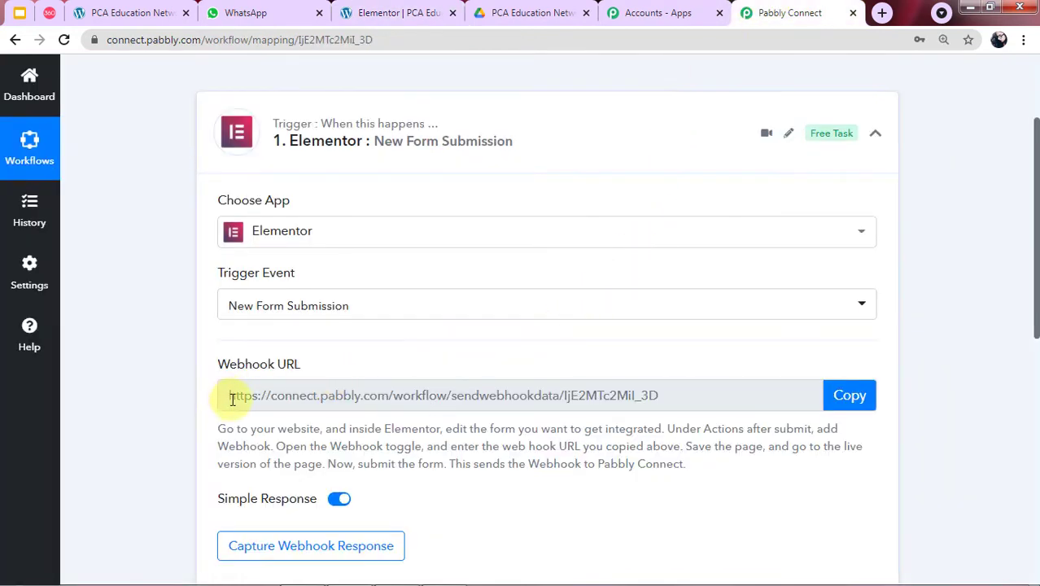
pyautogui.click(850, 395)
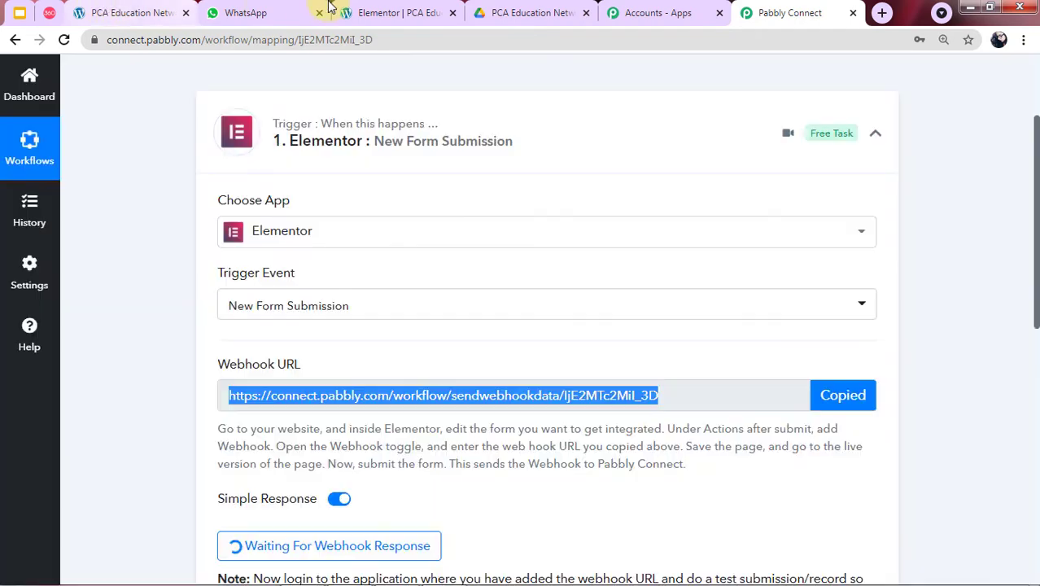
pyautogui.click(349, 12)
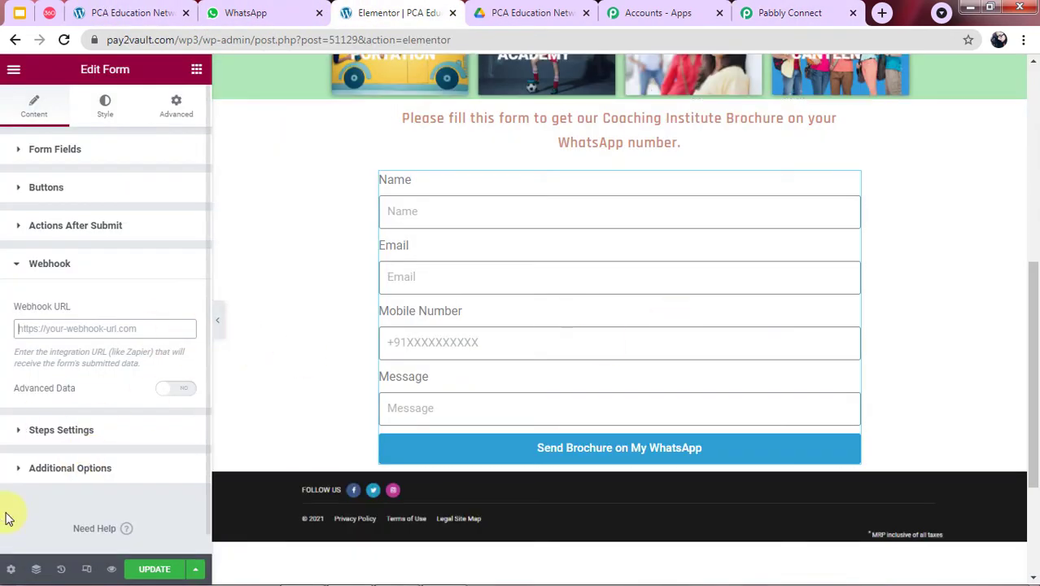
pyautogui.click(52, 327)
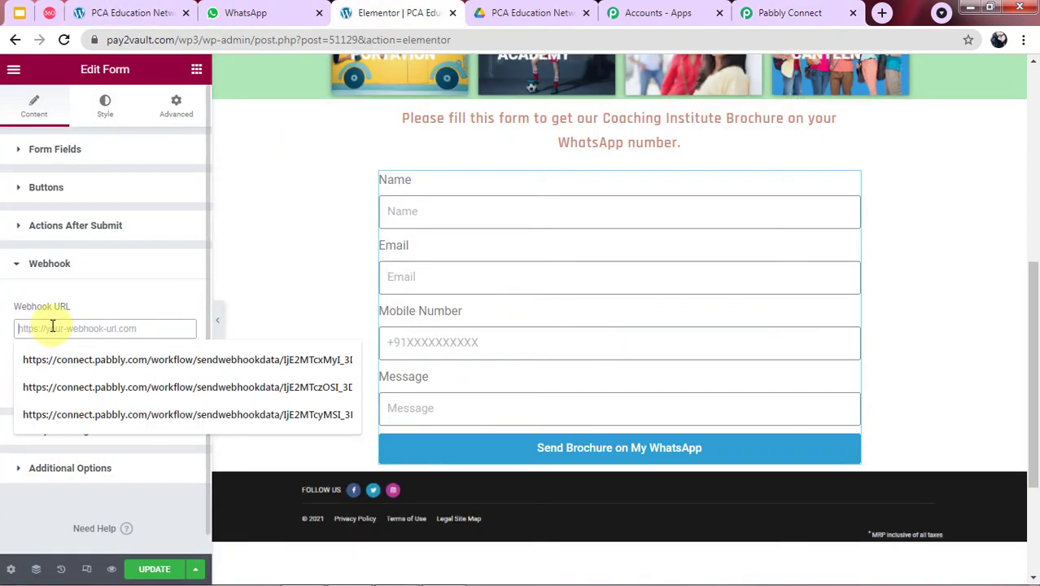
pyautogui.hotkey('ctrl', 'v')
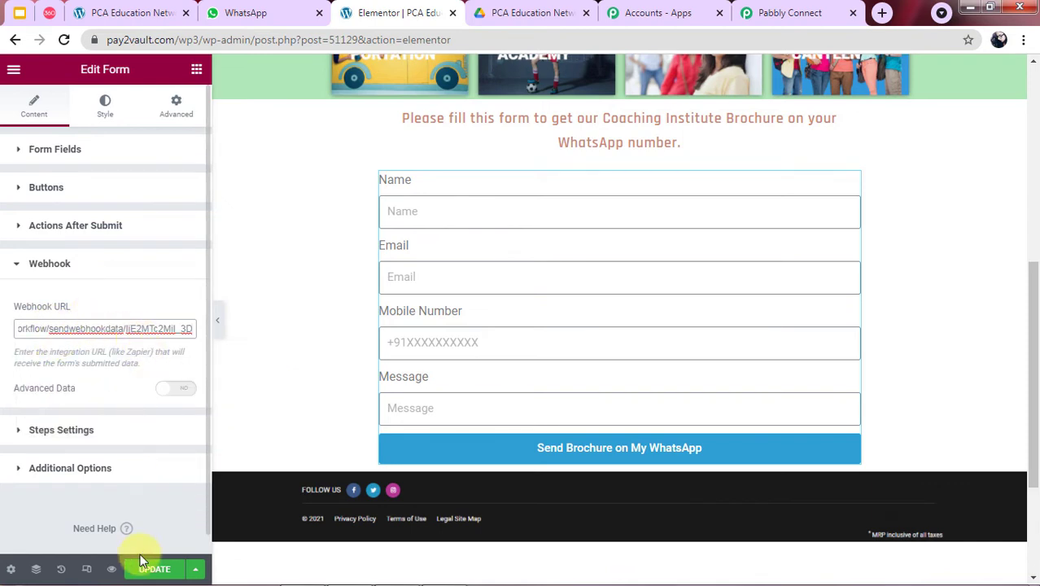
pyautogui.click(148, 569)
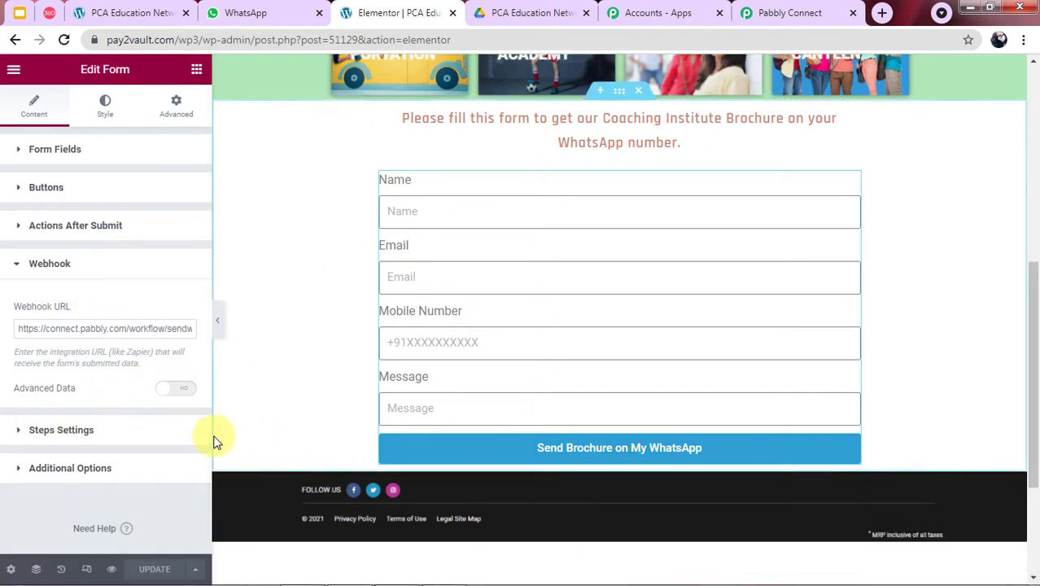
pyautogui.click(14, 41)
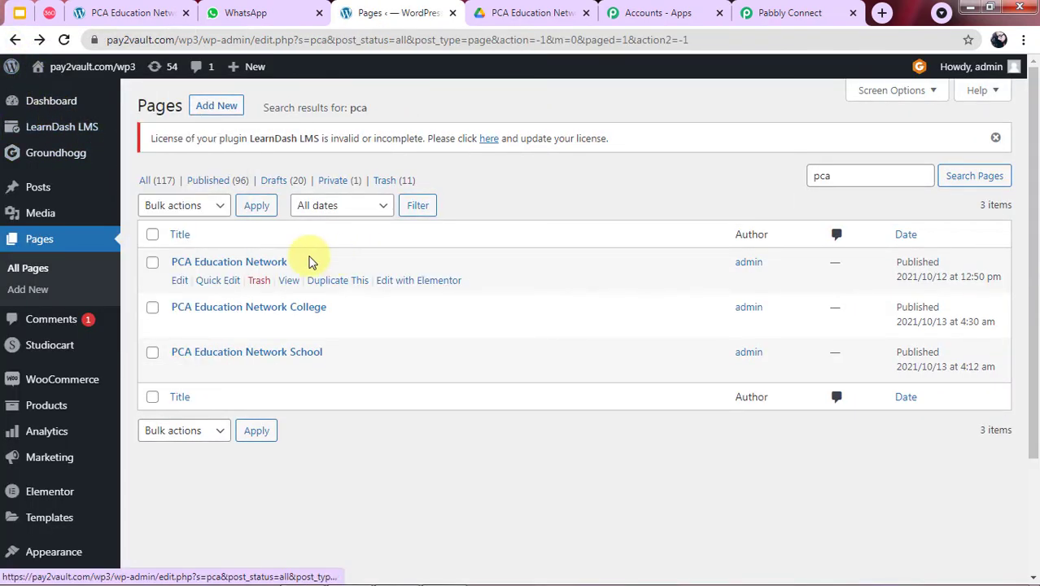
# View the live PCA Education Network page and scroll down to the brochure form
pyautogui.click(287, 285)
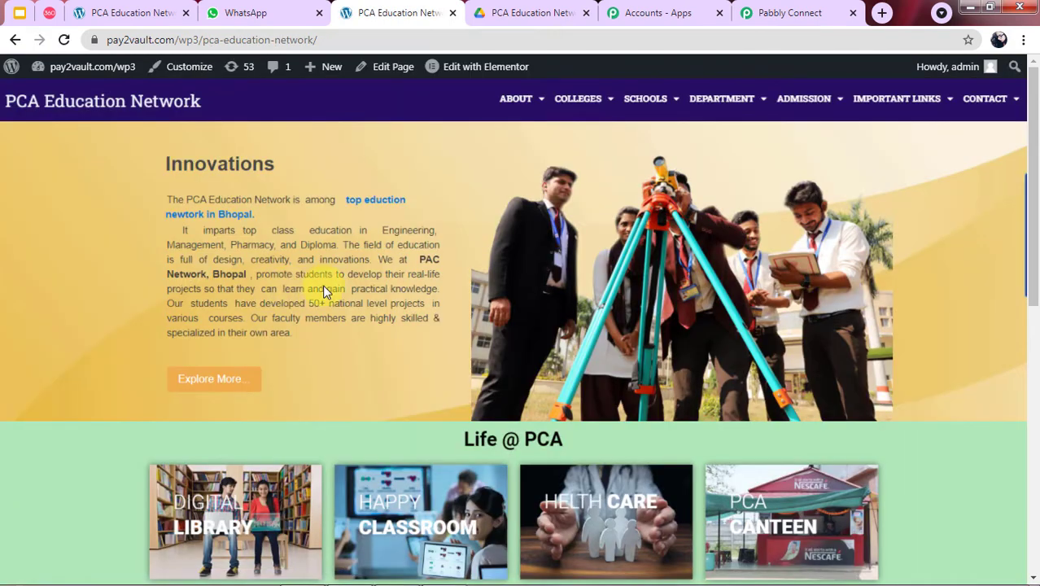
pyautogui.scroll(-5, 484, 302)
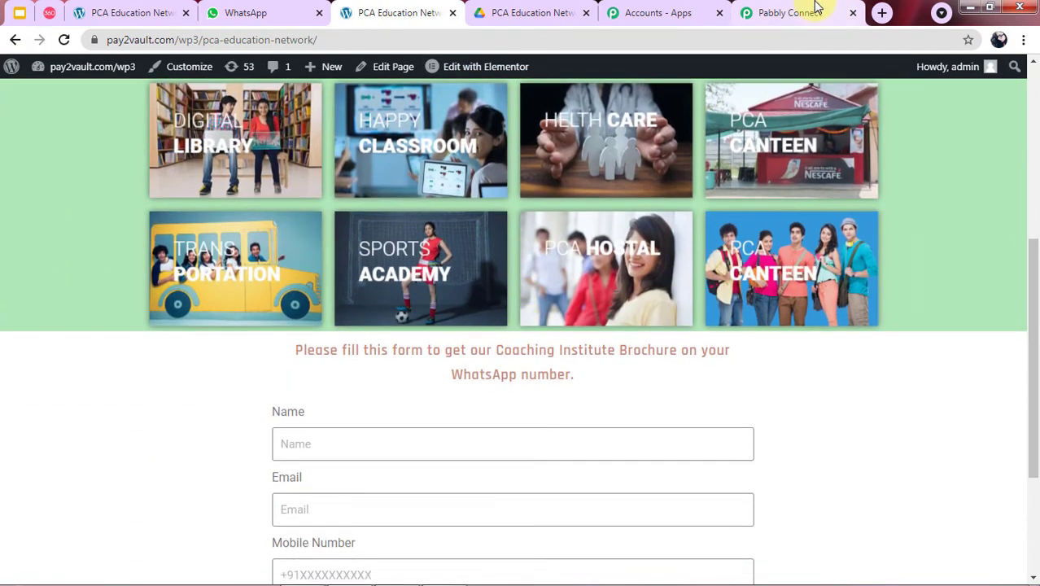
pyautogui.click(789, 12)
pyautogui.scroll(-3, 268, 406)
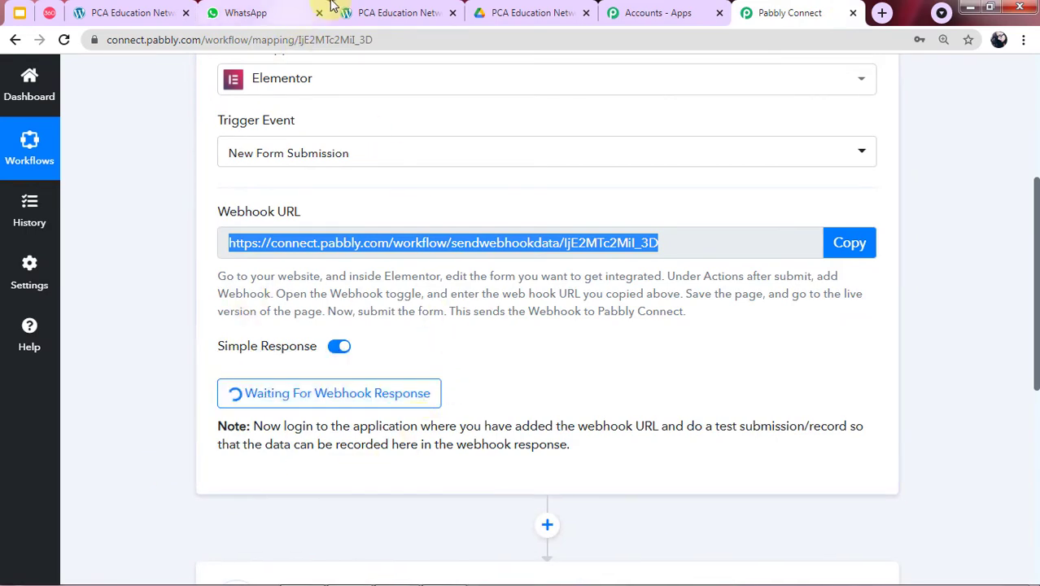
# Submit the brochure form using a saved contact and the message 'Interested in physics class'
pyautogui.click(399, 10)
pyautogui.scroll(-2, 305, 236)
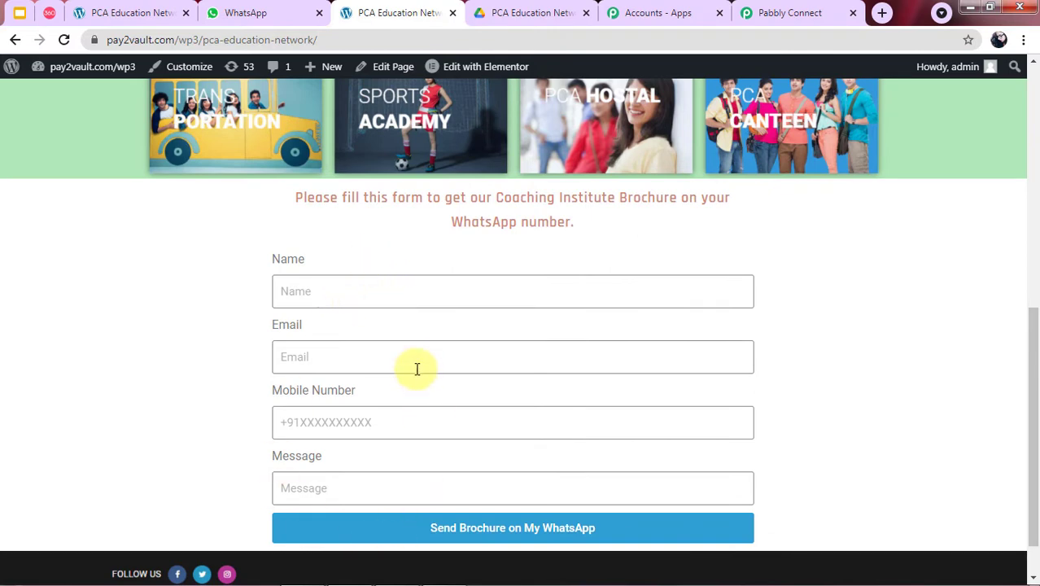
pyautogui.click(345, 294)
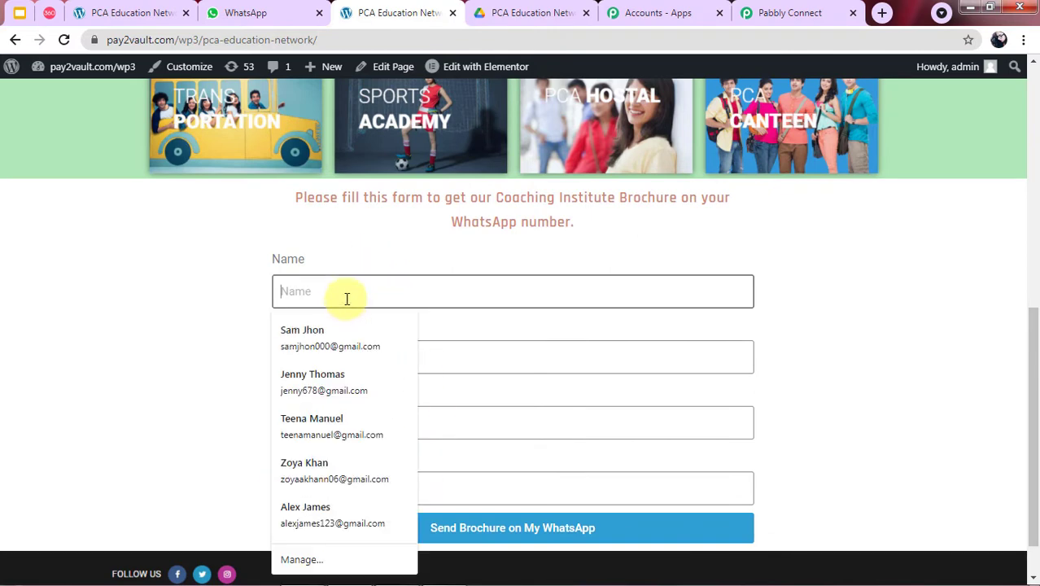
pyautogui.click(299, 379)
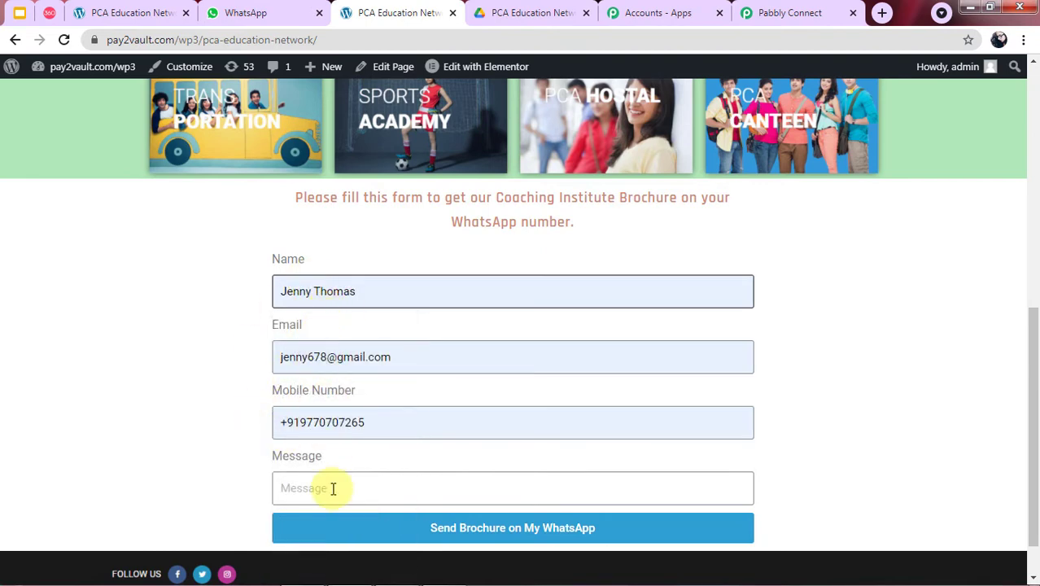
pyautogui.click(333, 488)
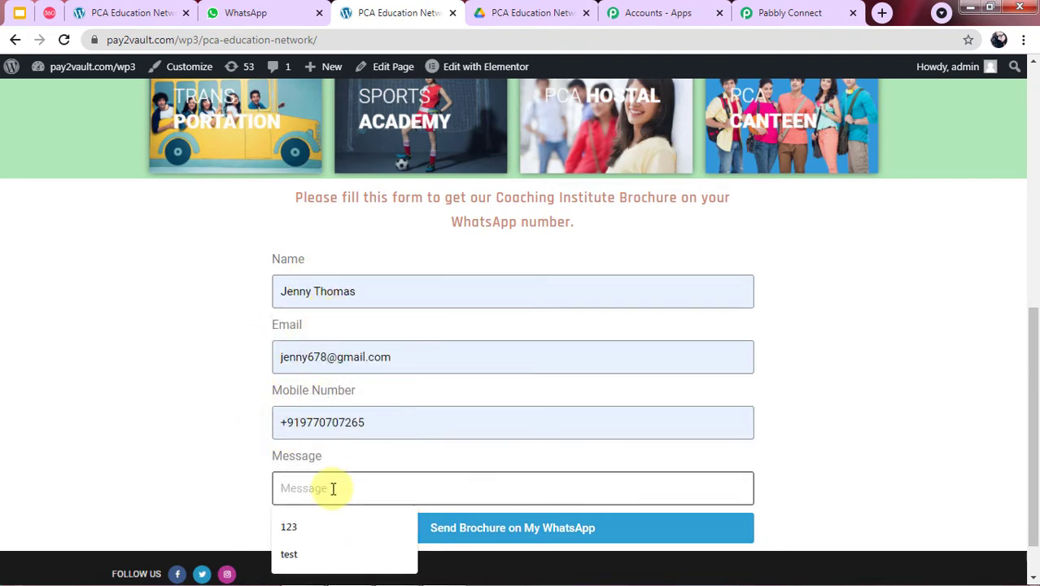
pyautogui.write('Intere')
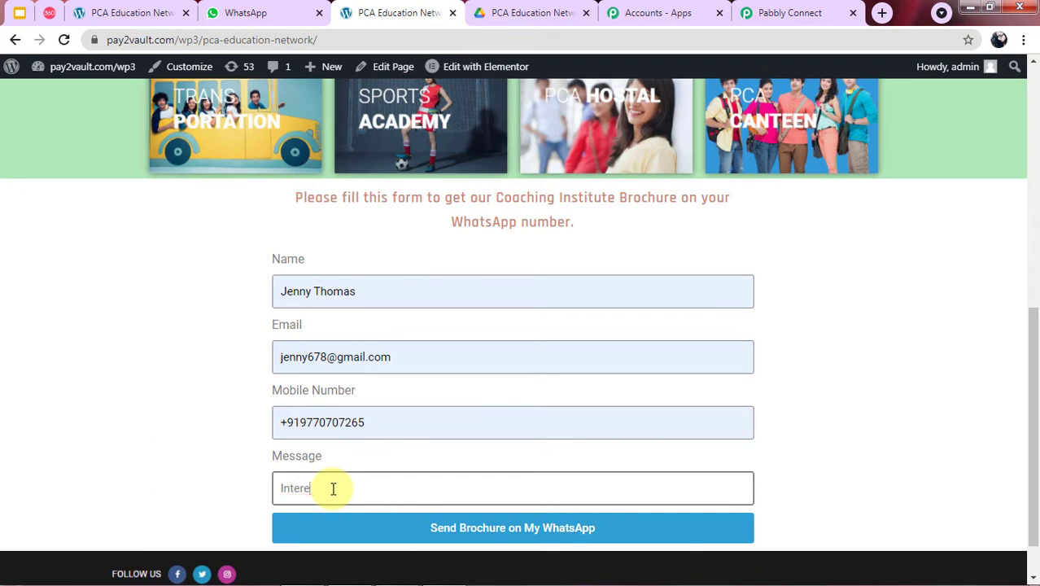
pyautogui.write('sted in physics class')
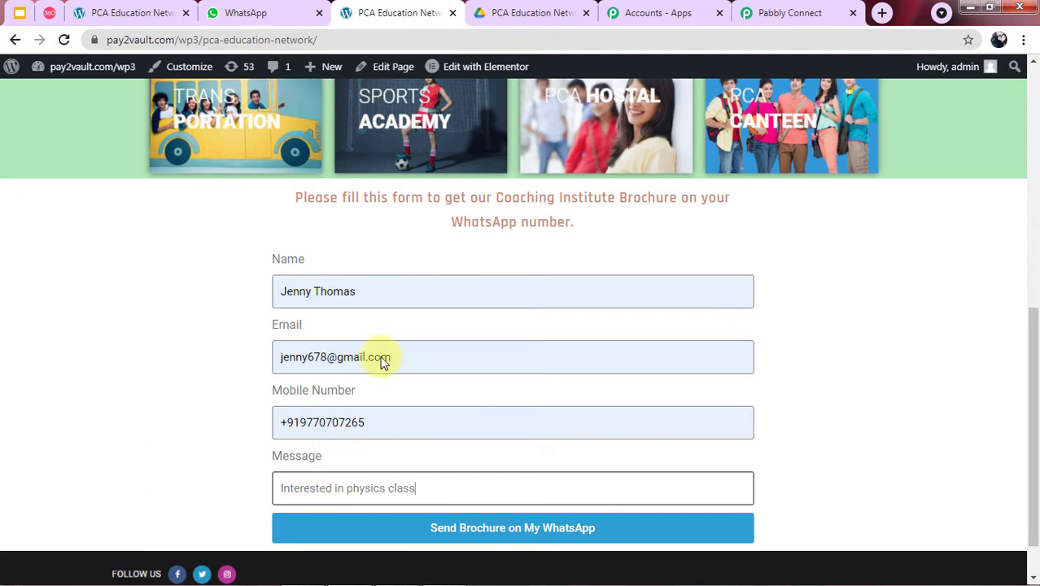
pyautogui.click(434, 536)
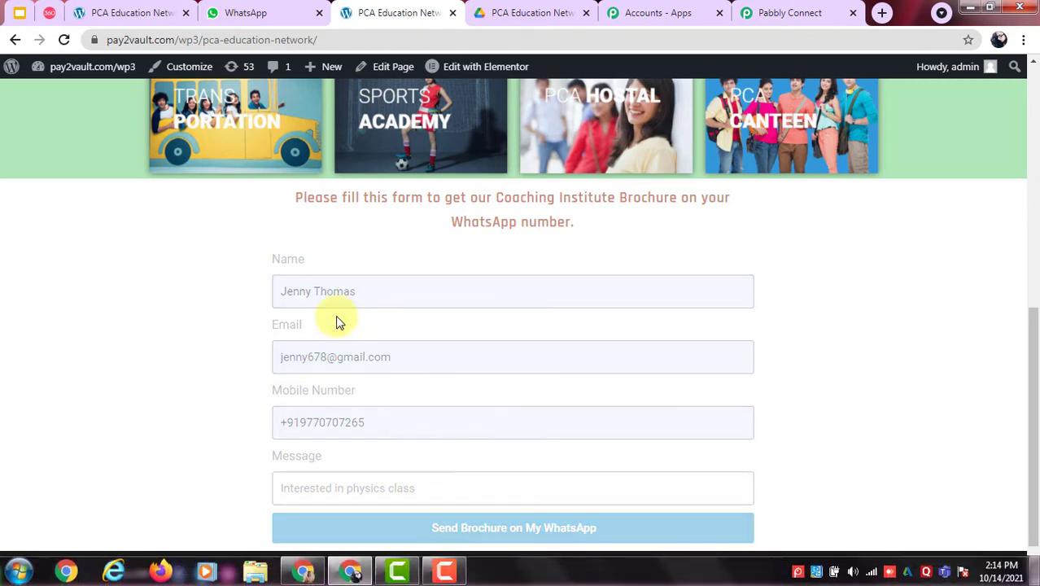
pyautogui.scroll(-1, 346, 320)
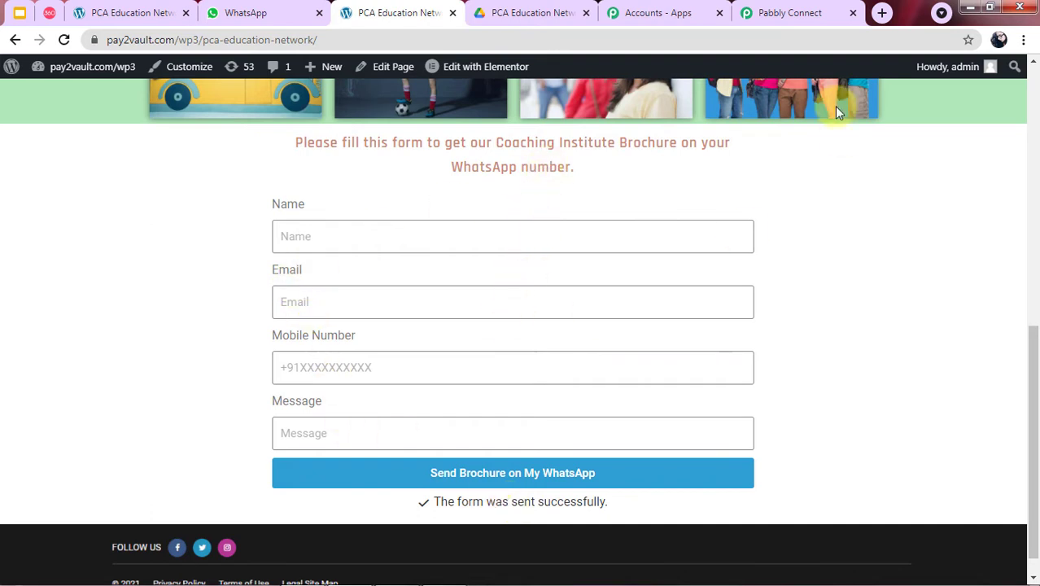
# Review the captured submission (Form Id fcd1711, Form Name New Form), then expand the action step
pyautogui.click(795, 12)
pyautogui.scroll(-2, 364, 439)
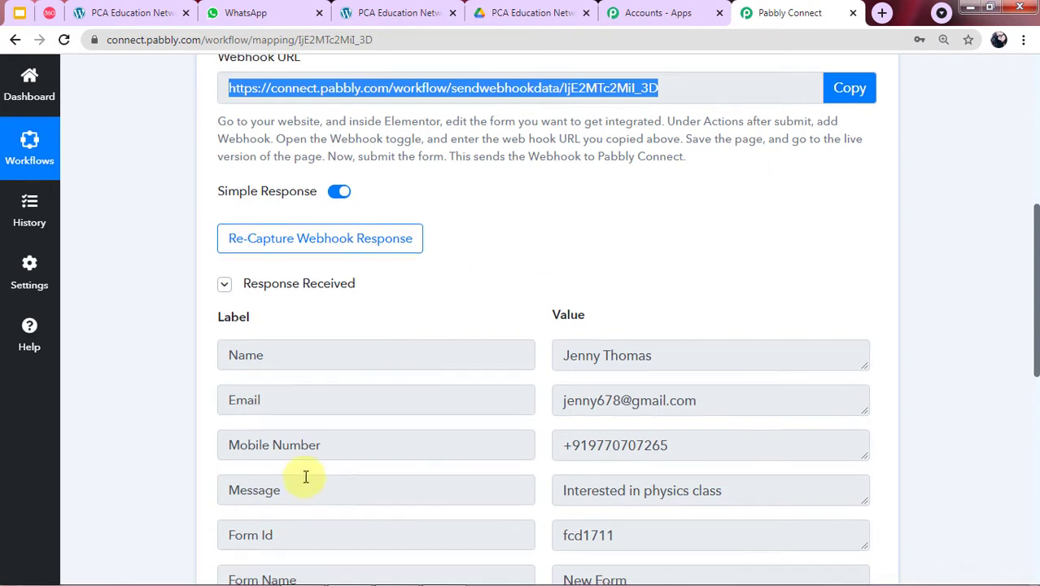
pyautogui.scroll(-3, 332, 437)
pyautogui.scroll(-3, 332, 400)
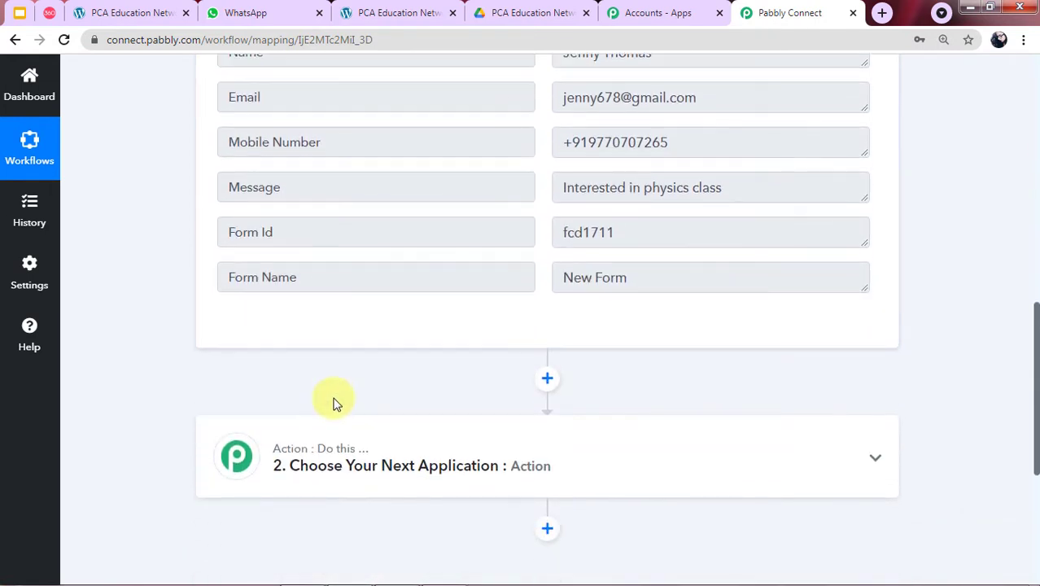
pyautogui.scroll(1, 441, 285)
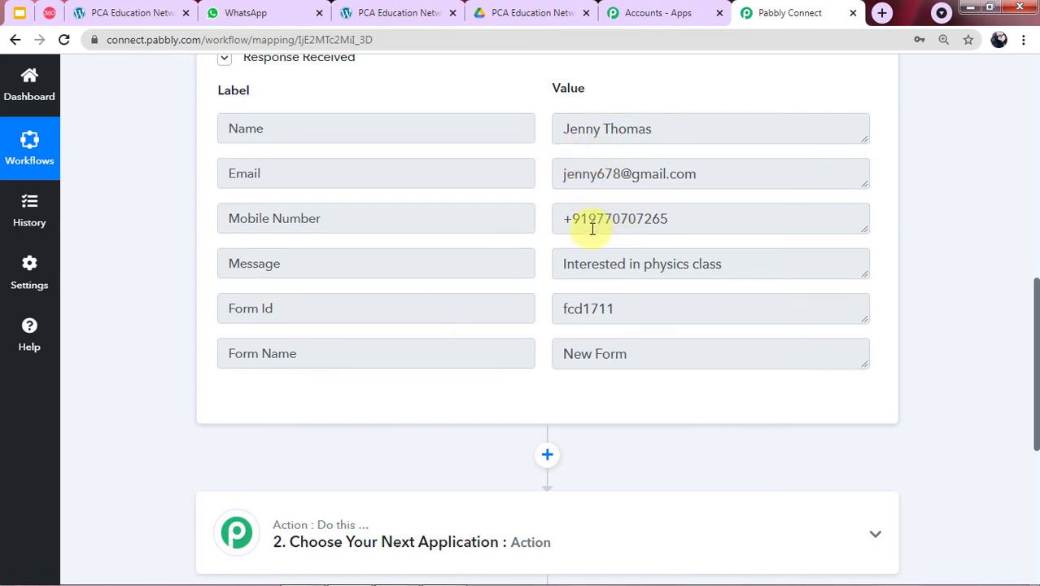
pyautogui.scroll(-2, 569, 252)
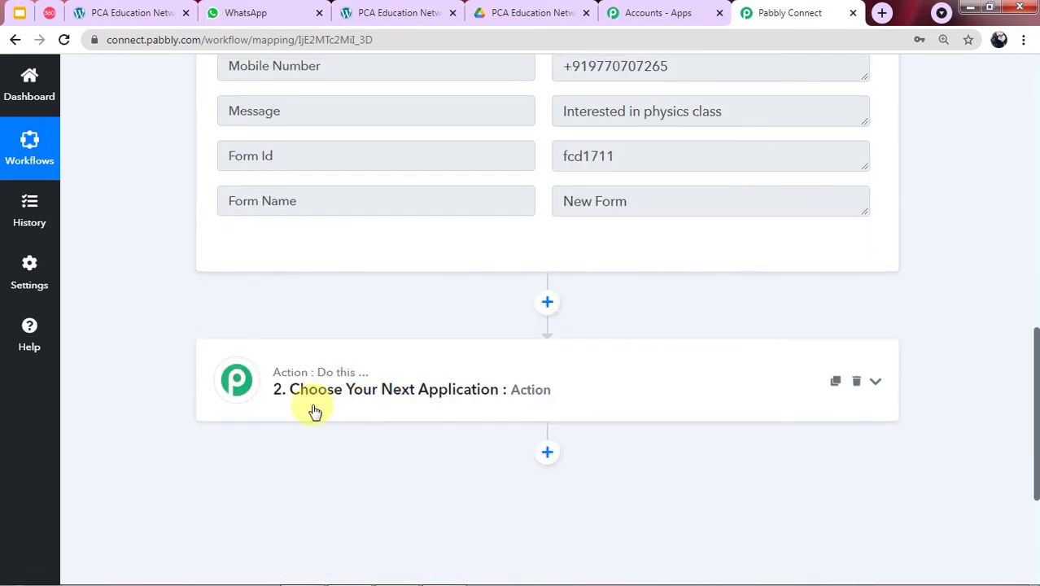
pyautogui.click(314, 405)
# Choose WhatsApp by 360Dialog as the action app
pyautogui.scroll(-1, 318, 404)
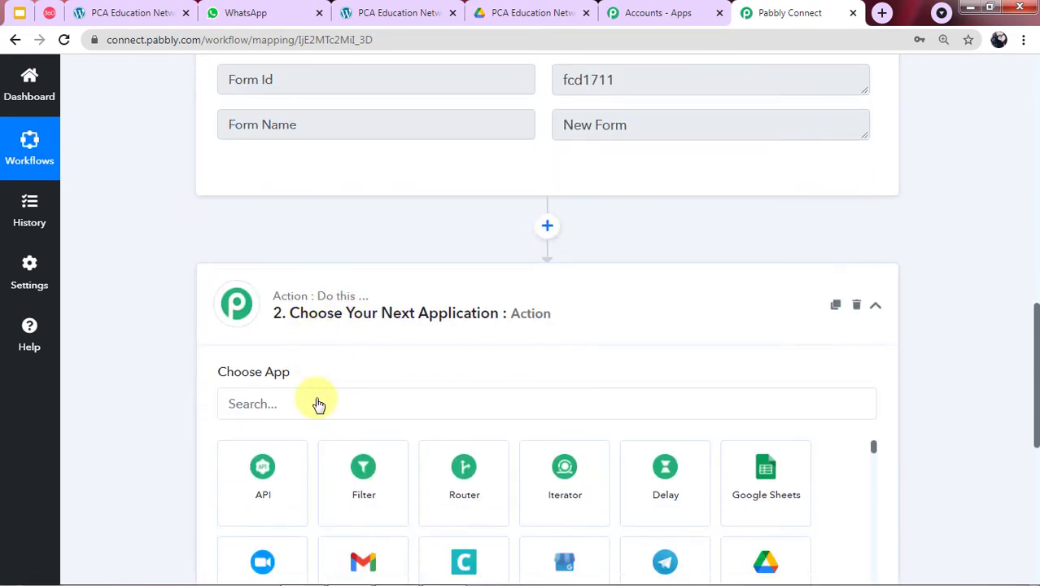
pyautogui.click(321, 406)
pyautogui.write('3')
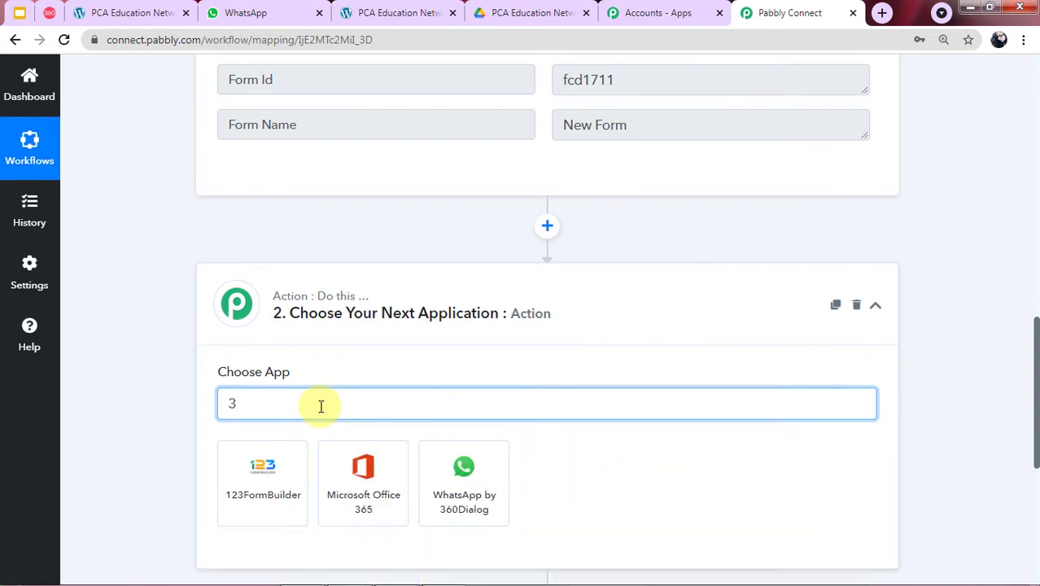
pyautogui.write('6')
pyautogui.click(344, 486)
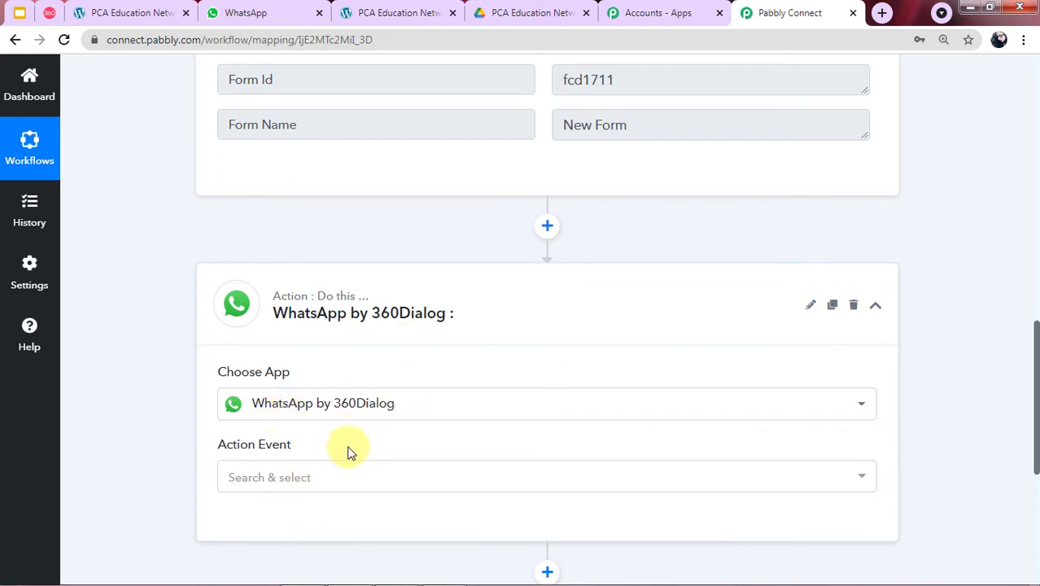
# Set the action event to Send Template Message and bring up the account connection panel
pyautogui.scroll(-1, 351, 437)
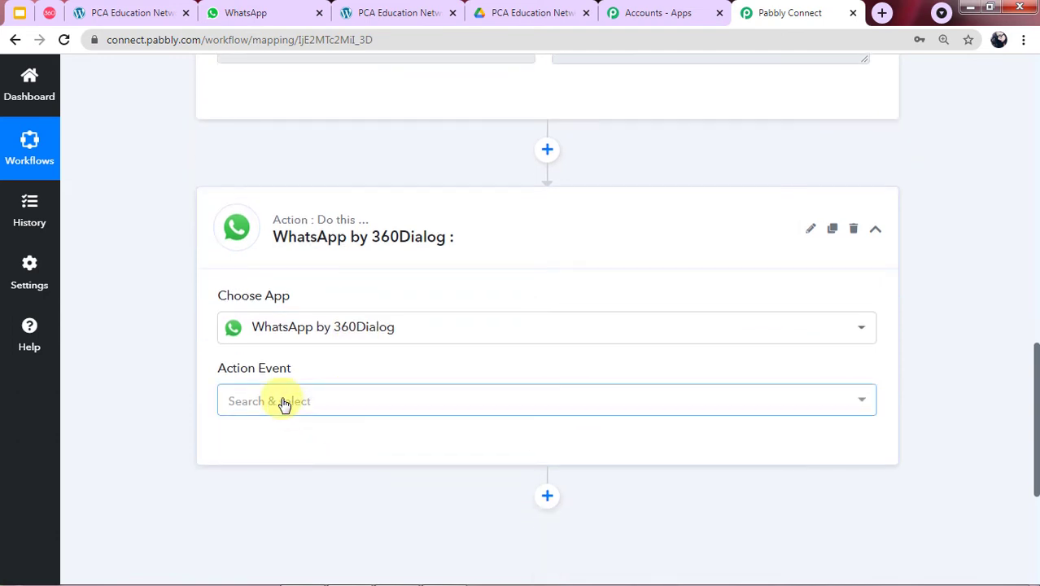
pyautogui.click(280, 401)
pyautogui.click(270, 228)
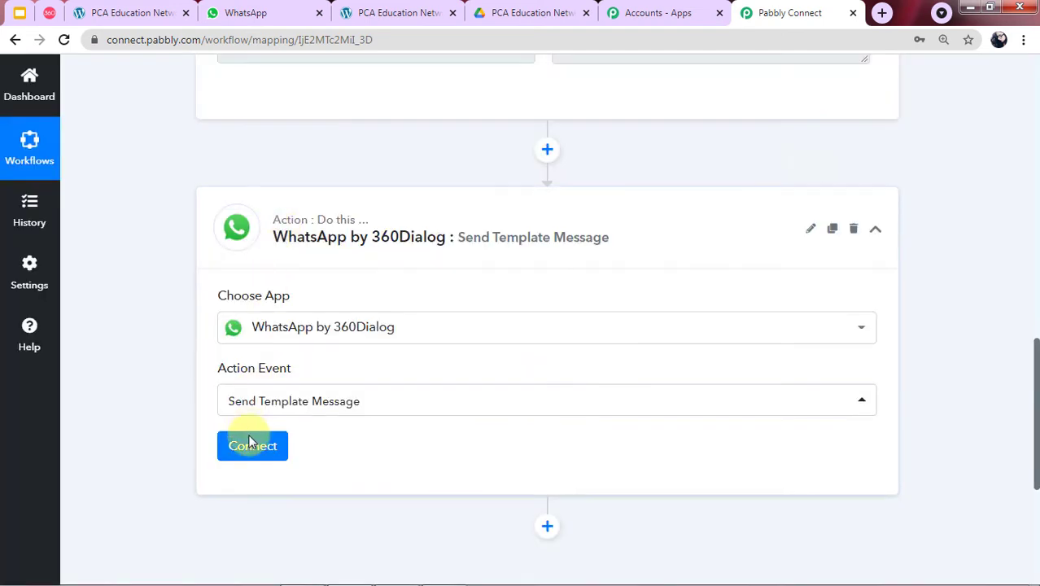
pyautogui.click(244, 445)
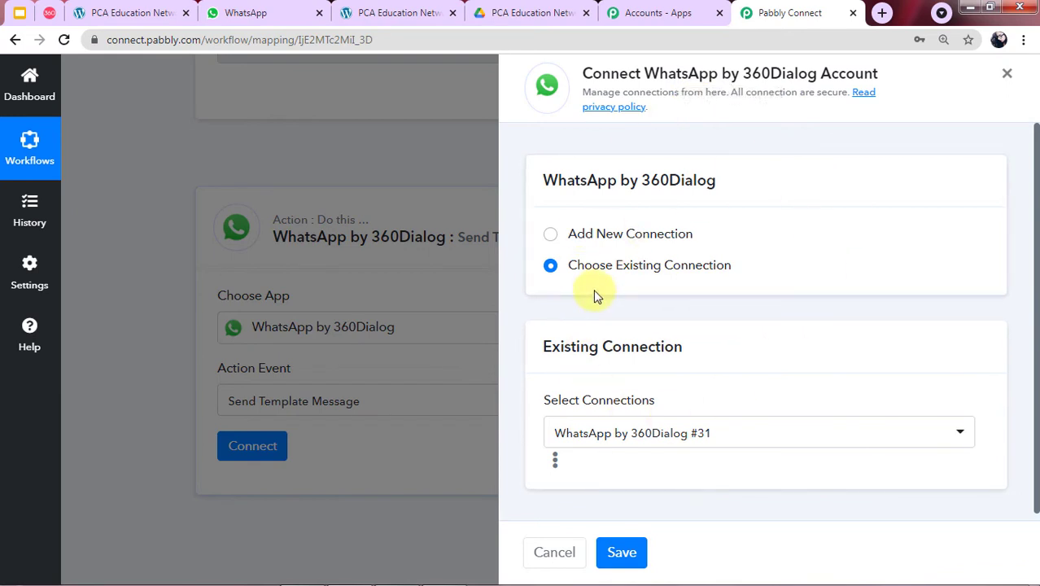
# Choose Add New Connection for WhatsApp by 360Dialog to reveal the empty API Key and Domain fields
pyautogui.click(551, 235)
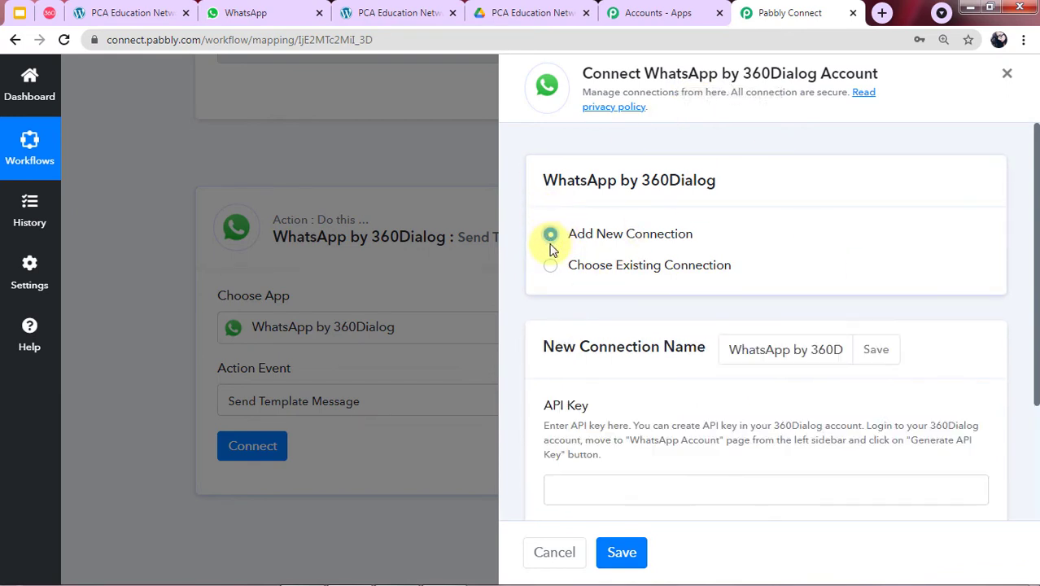
pyautogui.scroll(-2, 557, 278)
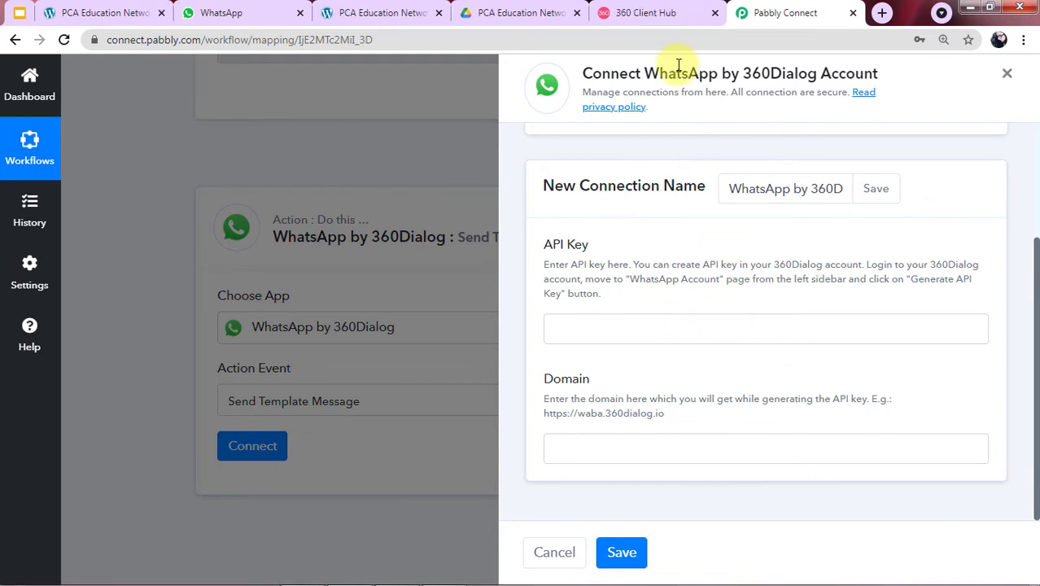
pyautogui.click(655, 12)
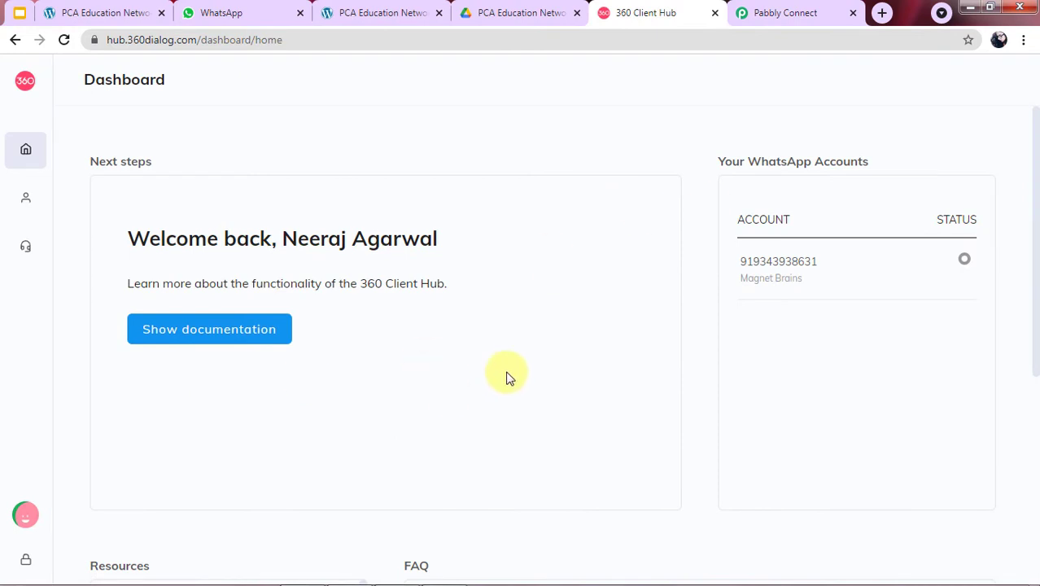
pyautogui.moveTo(25, 77)
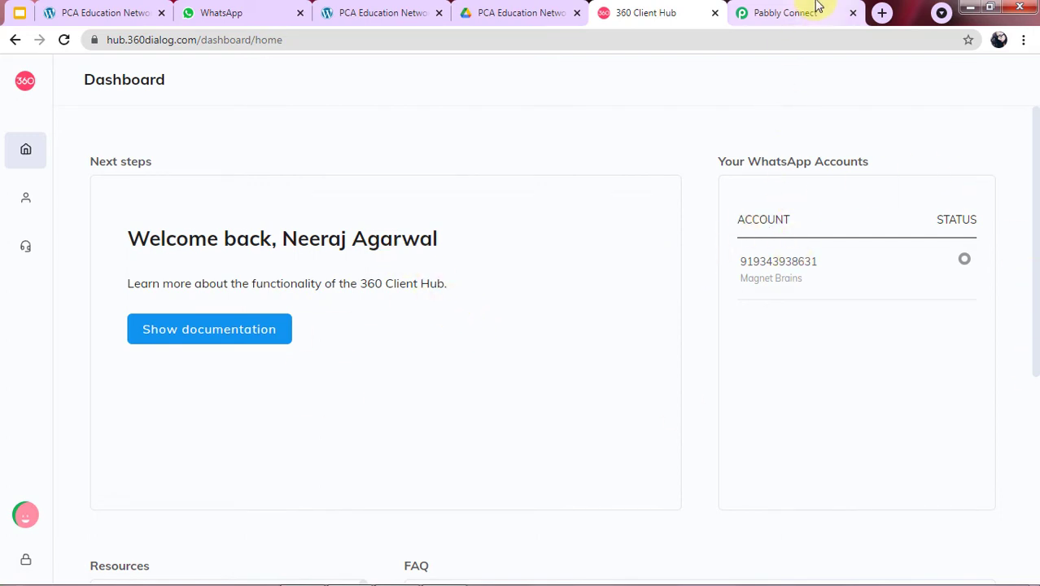
pyautogui.moveTo(47, 262)
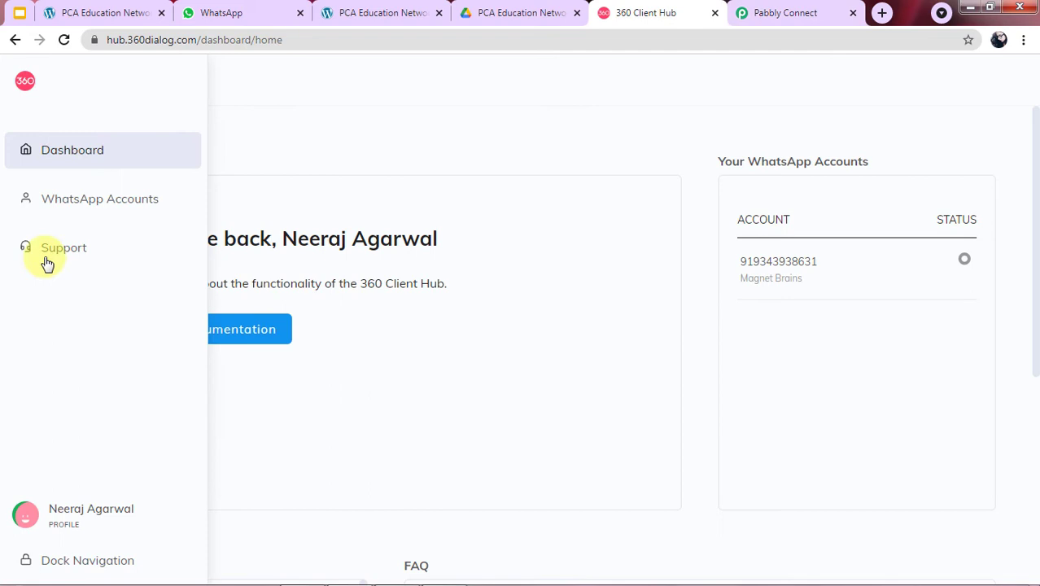
pyautogui.click(74, 209)
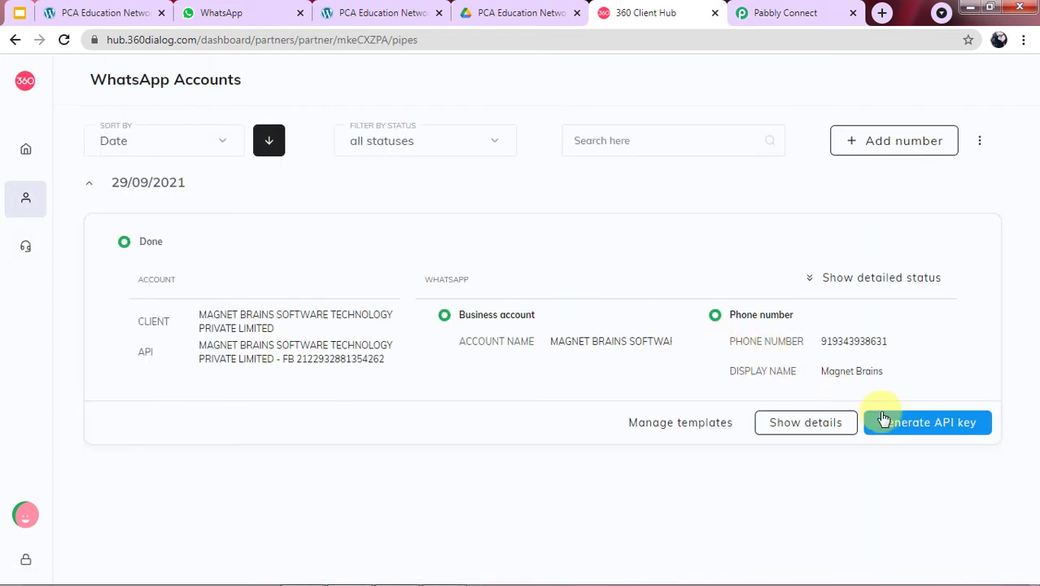
pyautogui.click(948, 430)
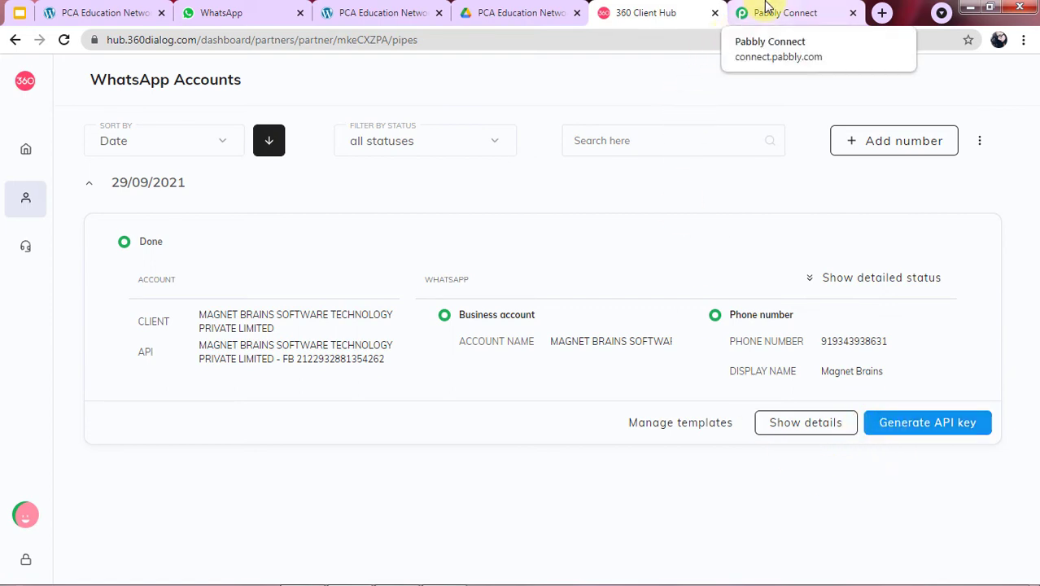
pyautogui.click(765, 8)
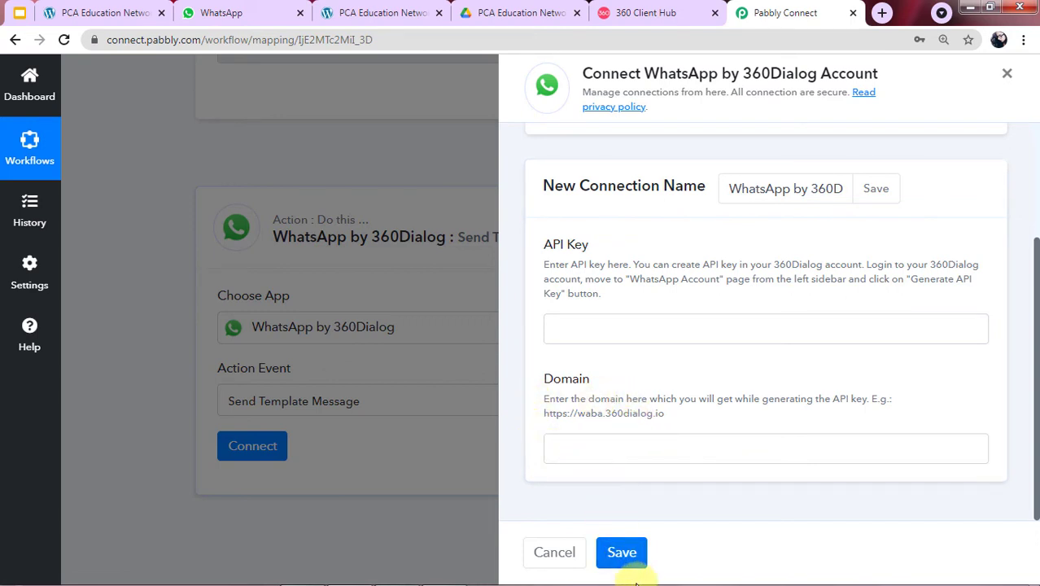
# Connect the action to existing account WhatsApp by 360Dialog #31, bringing up template welcome_user (en)
pyautogui.moveTo(644, 581)
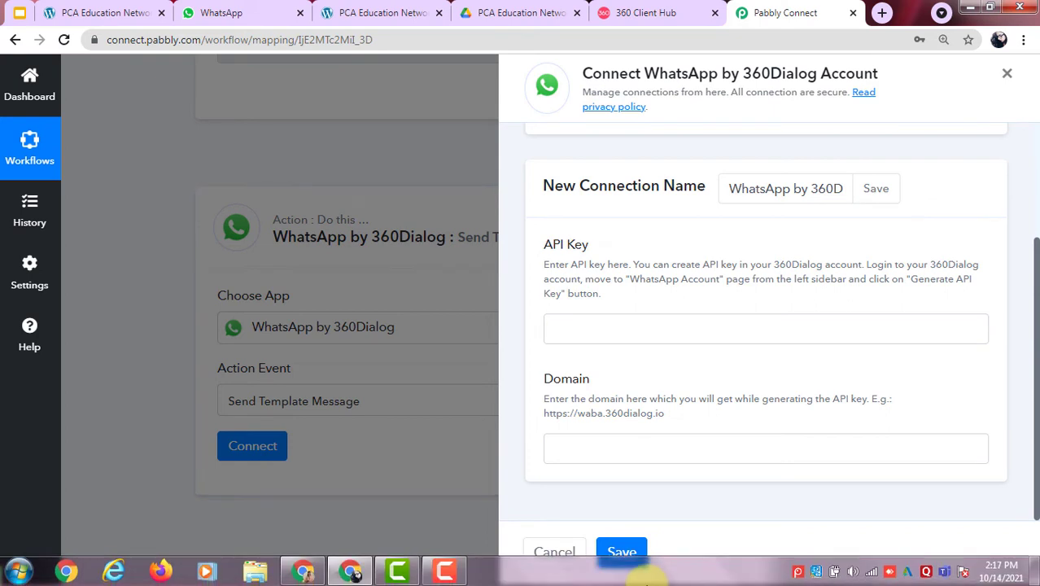
pyautogui.scroll(3, 651, 383)
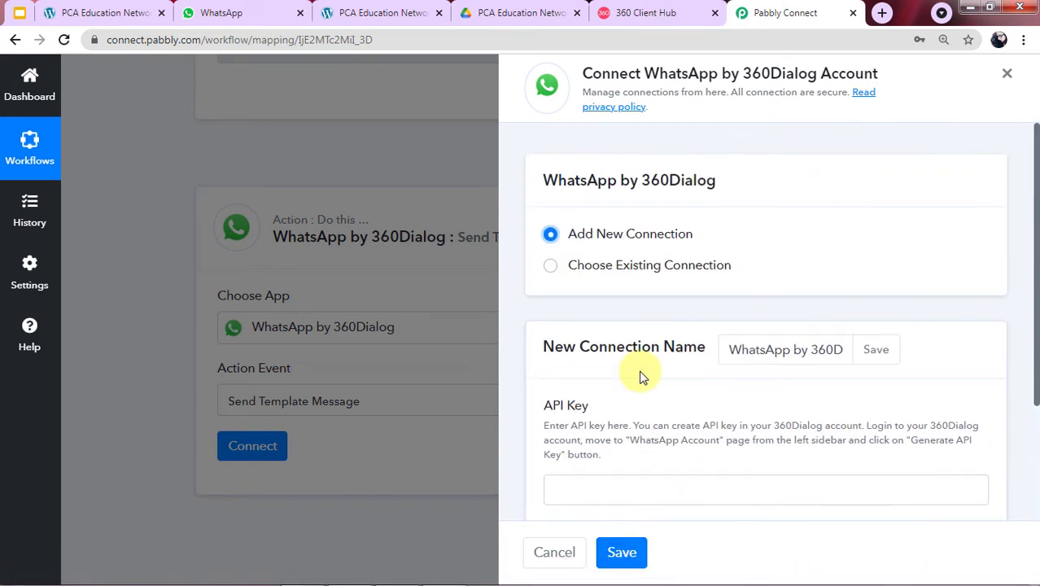
pyautogui.click(550, 266)
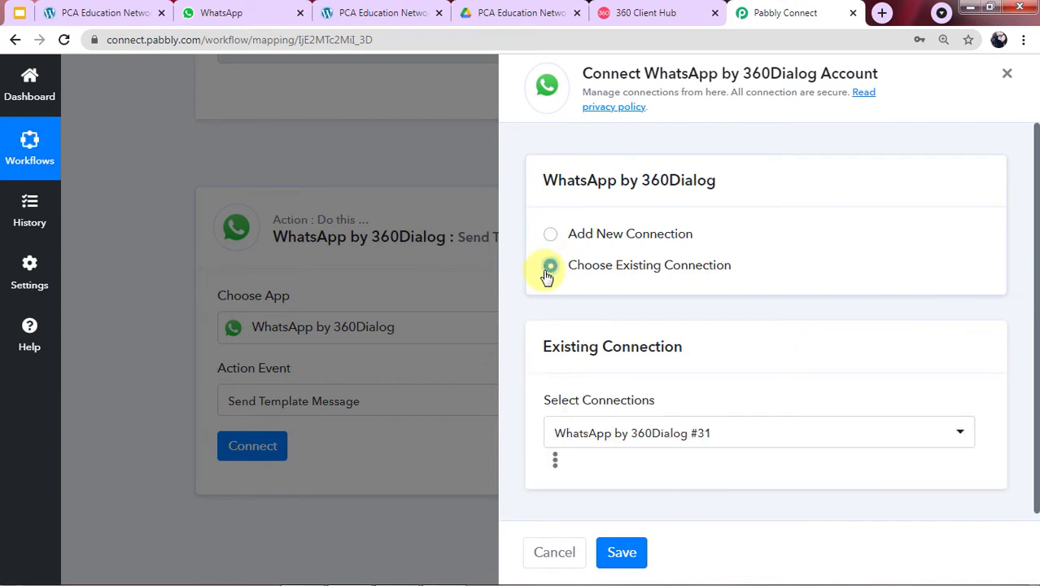
pyautogui.click(604, 558)
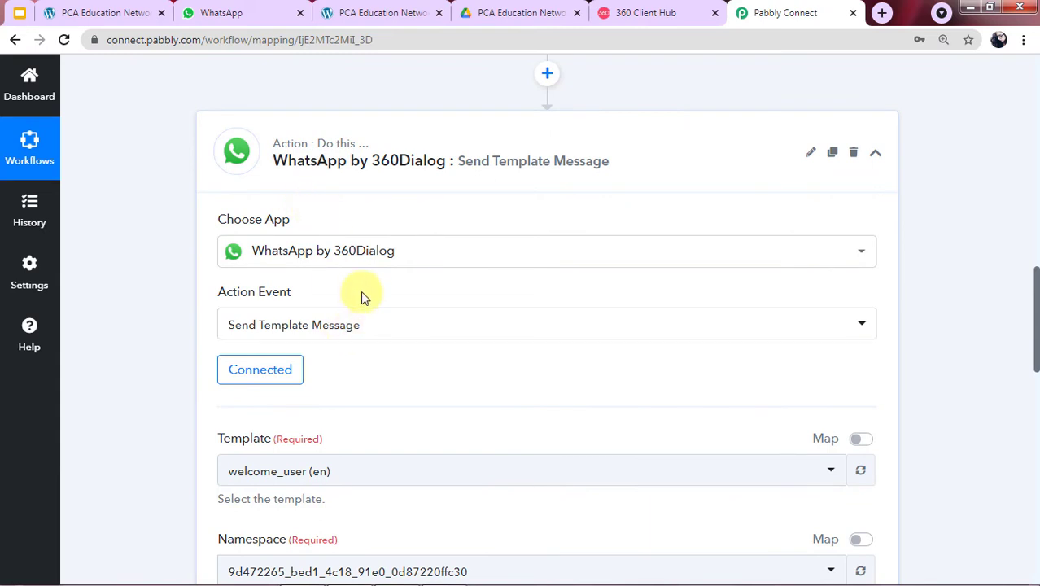
pyautogui.scroll(-4, 360, 293)
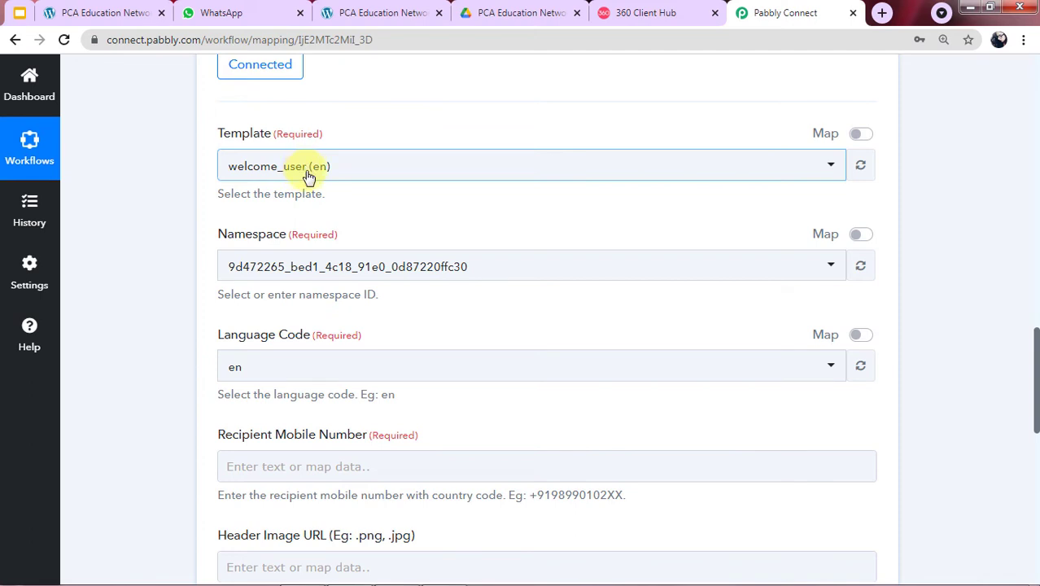
pyautogui.click(618, 7)
# In 360 Client Hub's templates list, preview send_brochure_final and its placeholders {{1}}–{{6}}
pyautogui.moveTo(136, 410)
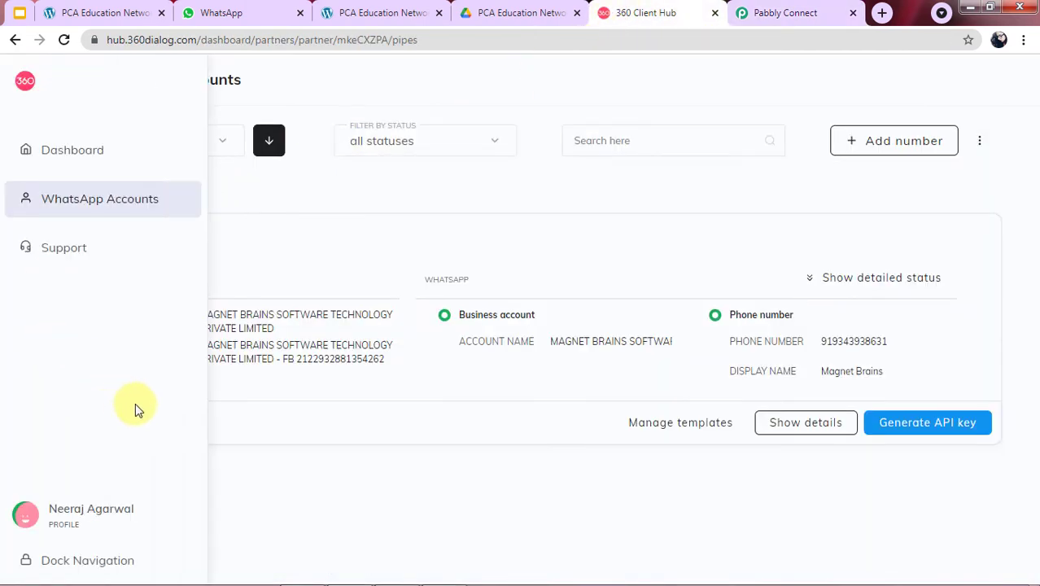
pyautogui.click(665, 425)
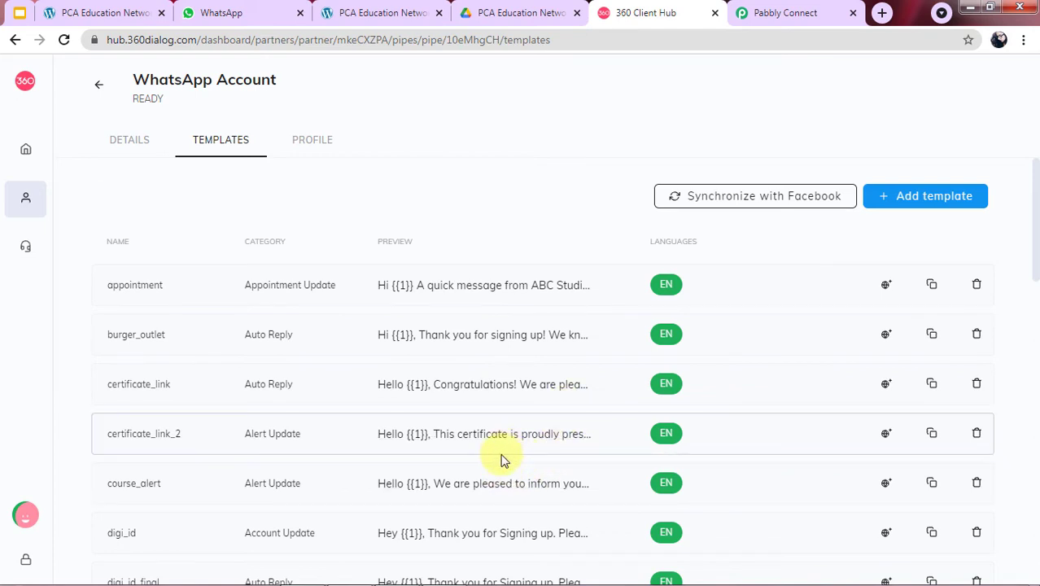
pyautogui.scroll(-1, 474, 327)
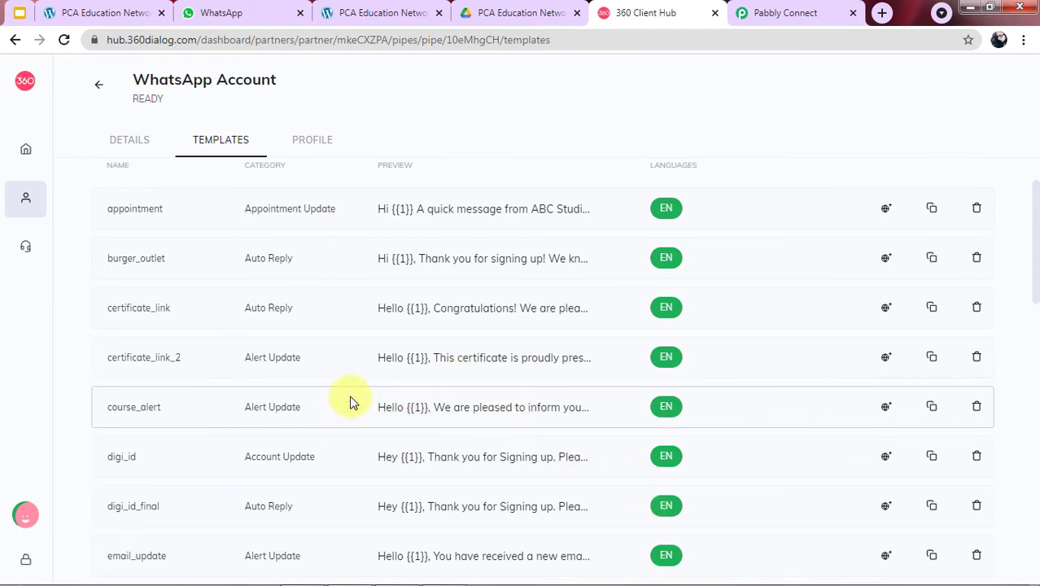
pyautogui.scroll(1, 348, 403)
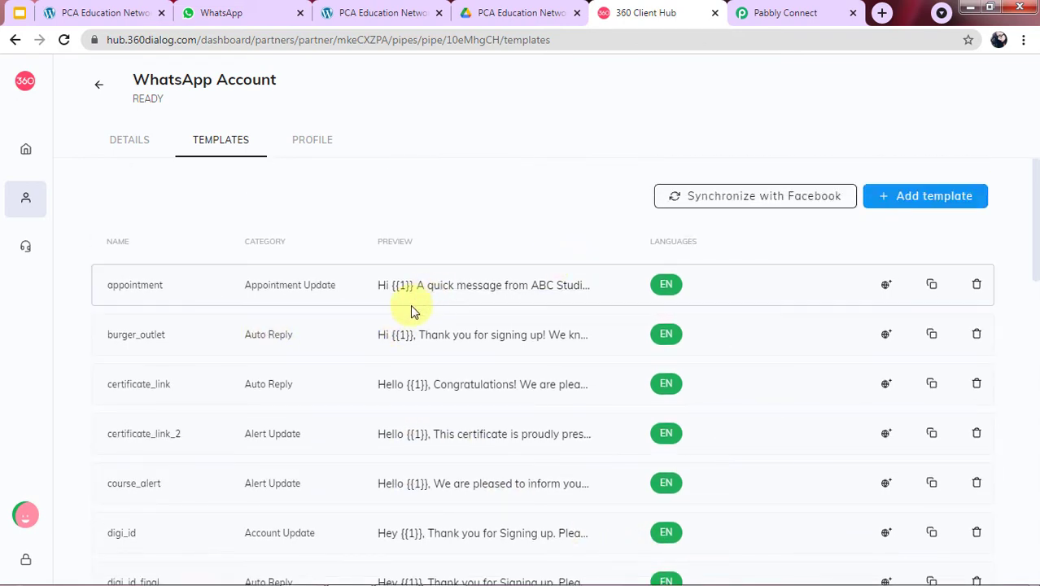
pyautogui.scroll(-1, 299, 370)
pyautogui.scroll(-5, 299, 370)
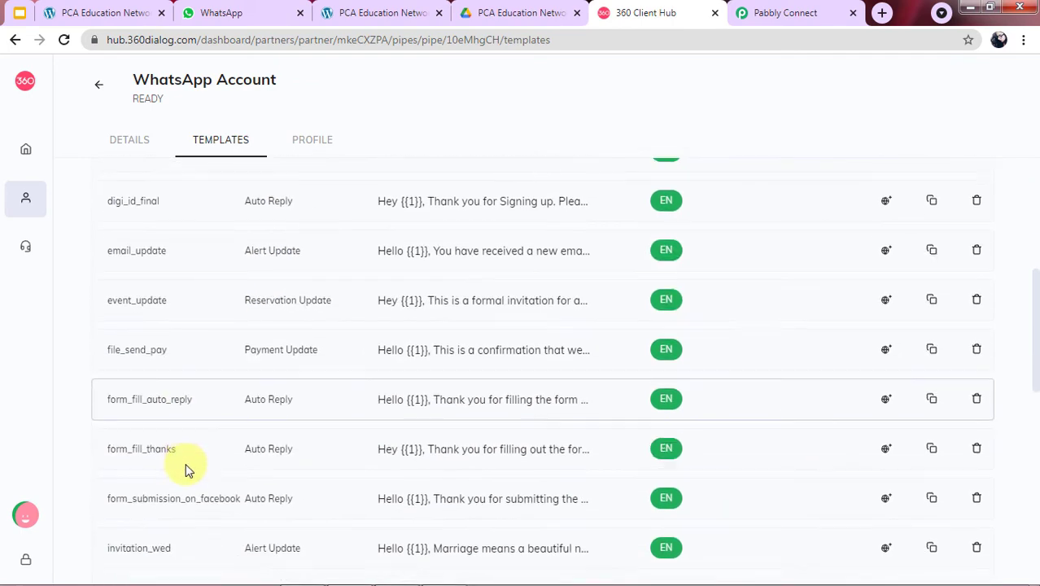
pyautogui.scroll(-4, 180, 483)
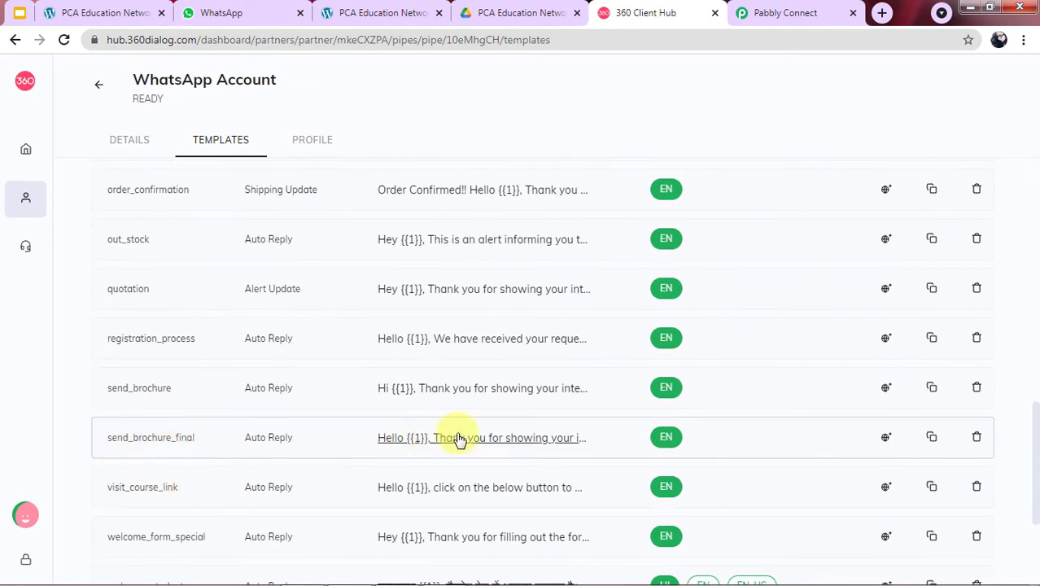
pyautogui.click(459, 440)
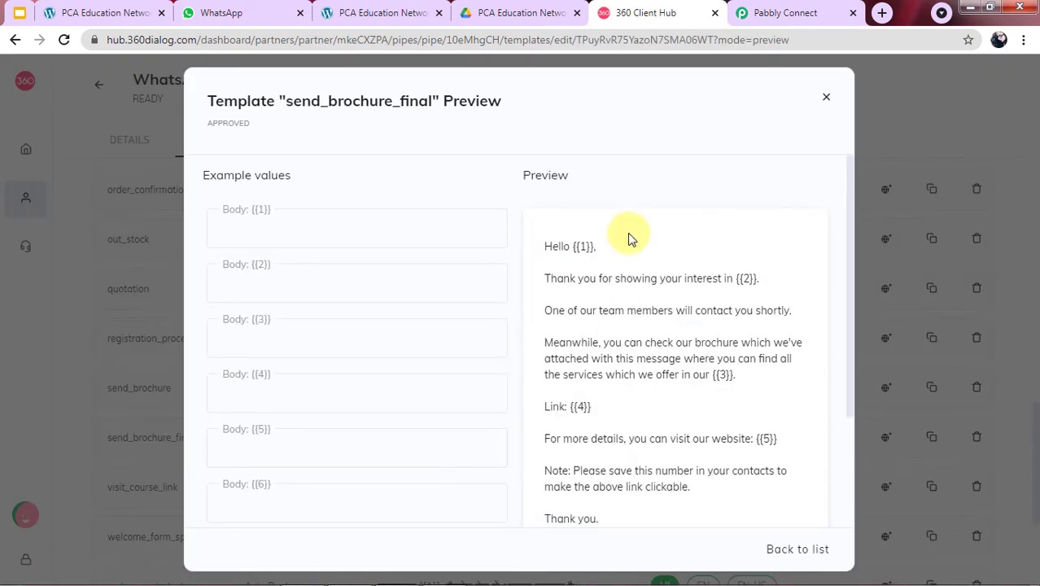
pyautogui.scroll(-1, 548, 342)
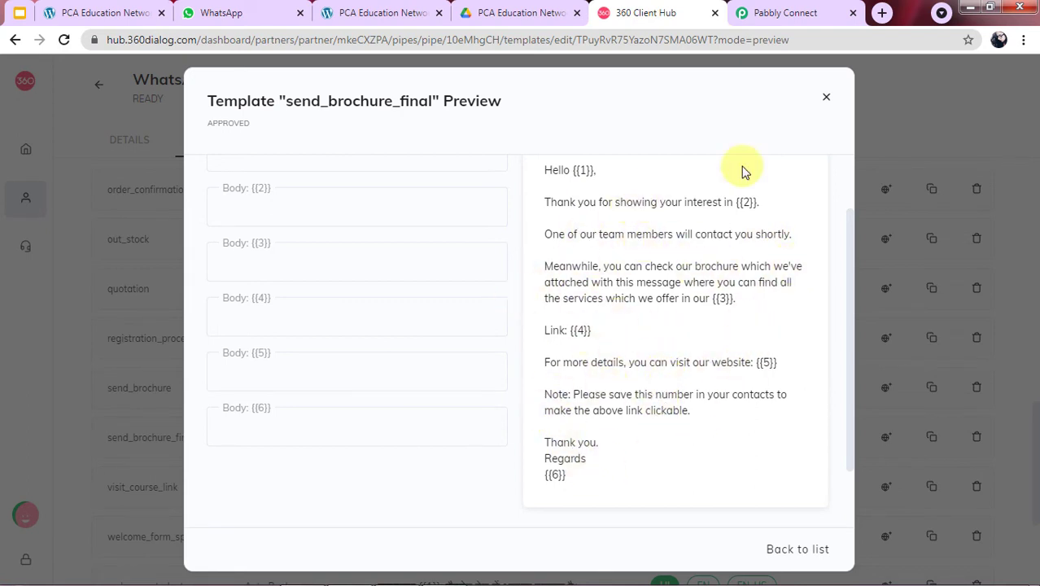
# Set the Pabbly action's Template to send_brochure_final (en) by searching 'se'
pyautogui.click(781, 12)
pyautogui.click(421, 172)
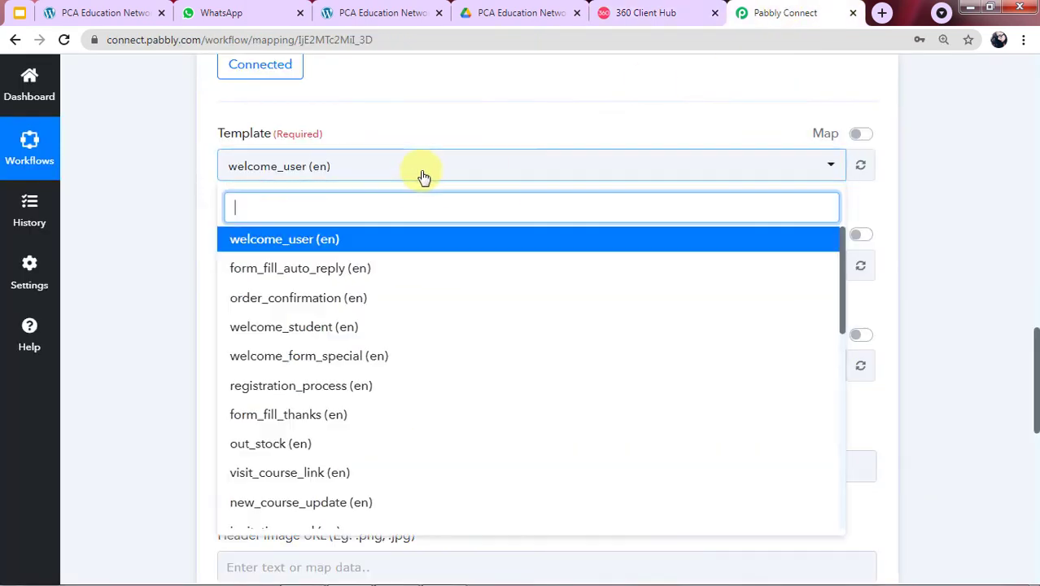
pyautogui.write('se')
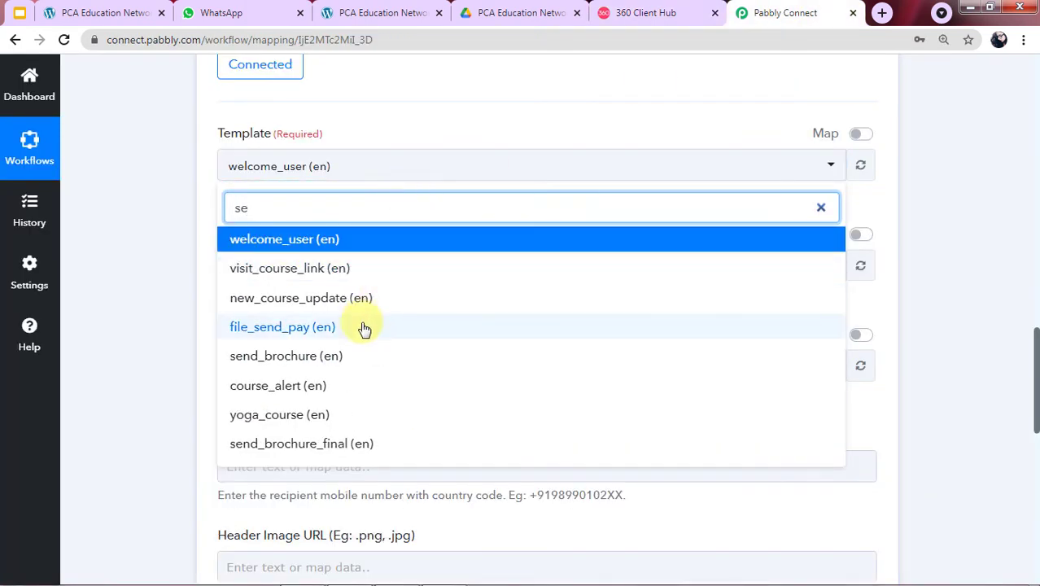
pyautogui.click(275, 455)
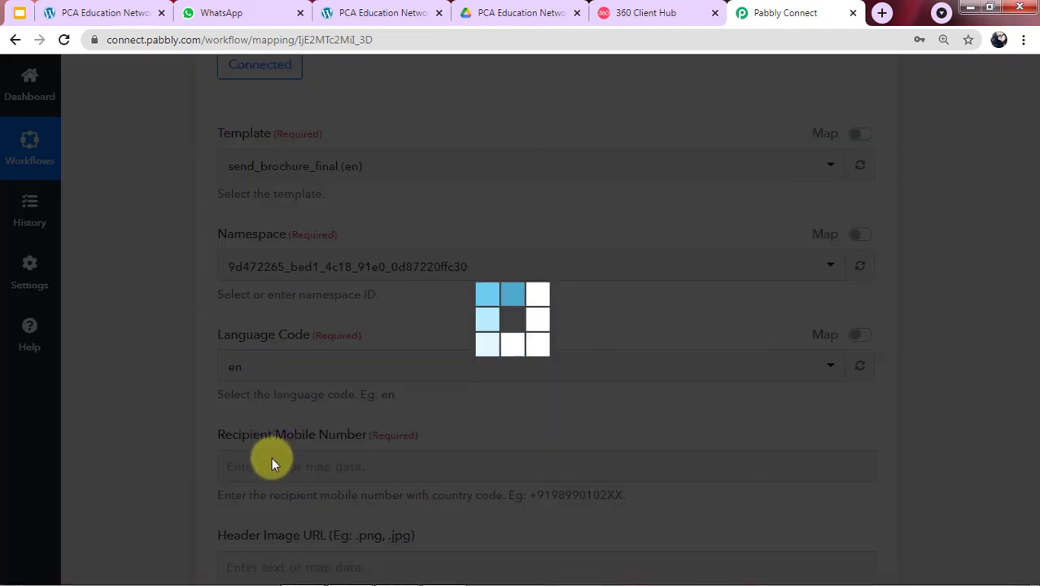
pyautogui.click(646, 12)
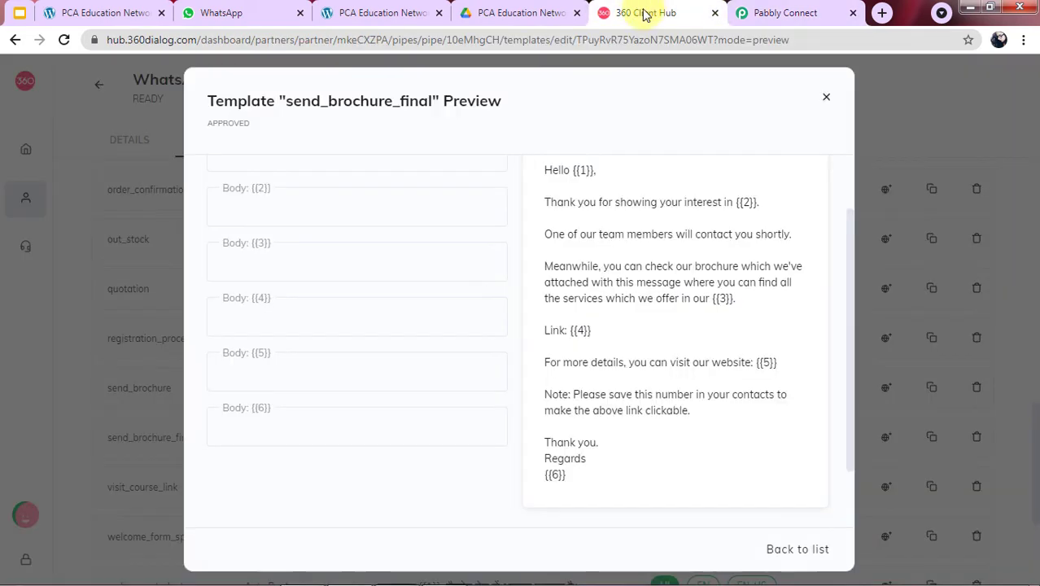
# Close the send_brochure_final preview, then open and discard a New template form unsaved
pyautogui.click(825, 99)
pyautogui.scroll(5, 534, 236)
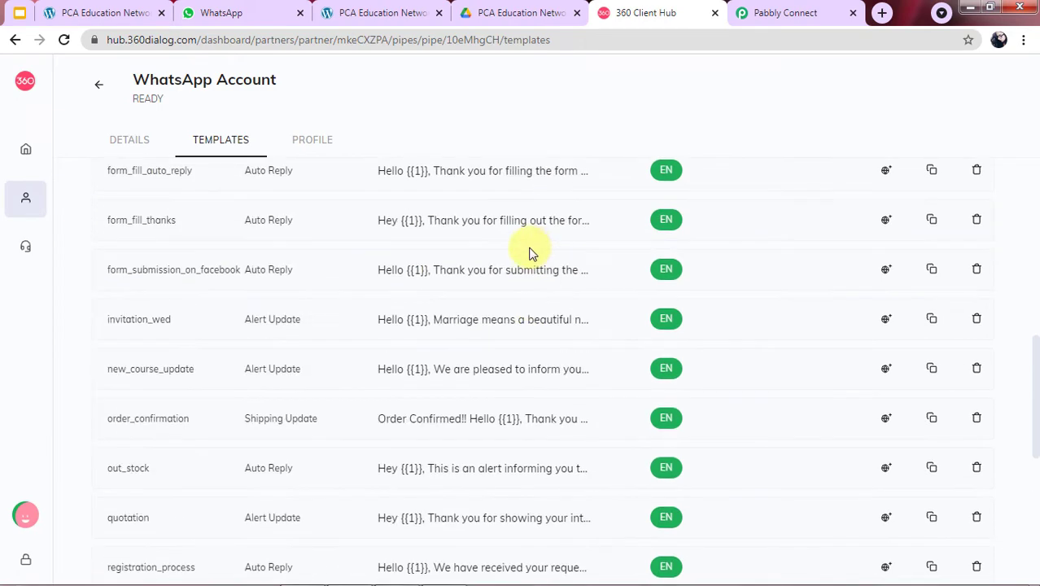
pyautogui.scroll(5, 504, 390)
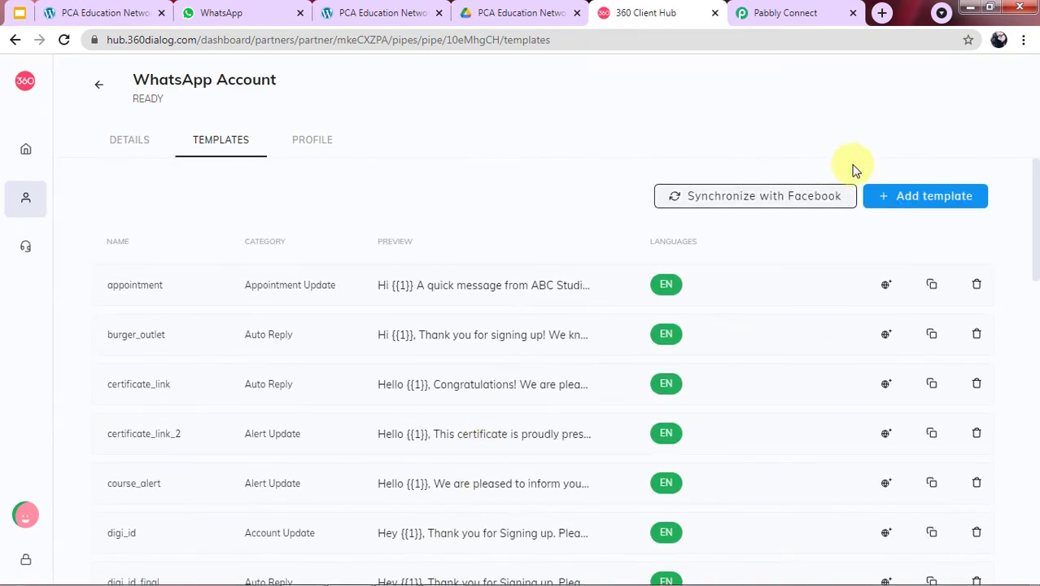
pyautogui.click(933, 200)
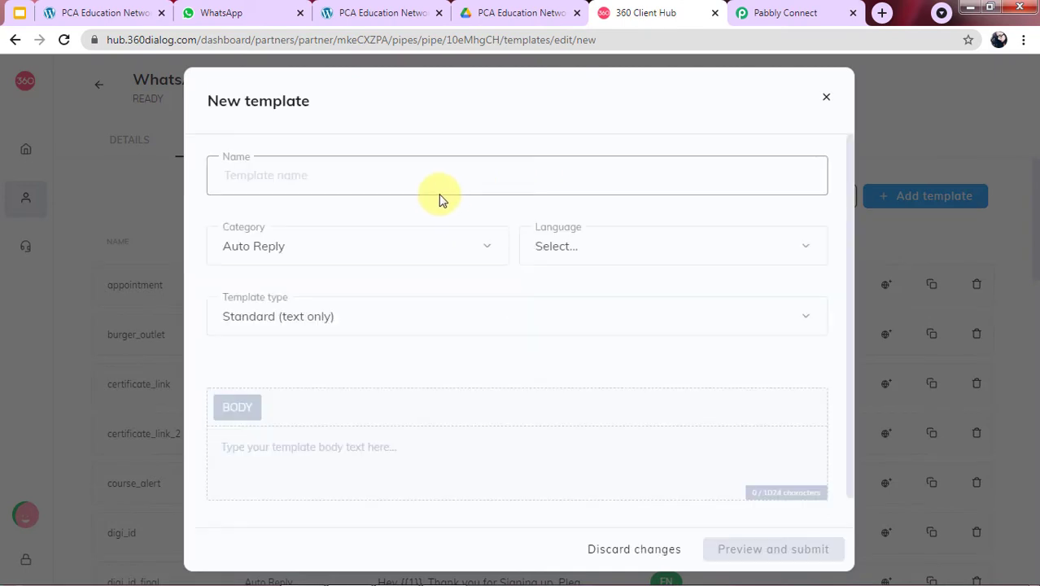
pyautogui.scroll(-1, 437, 368)
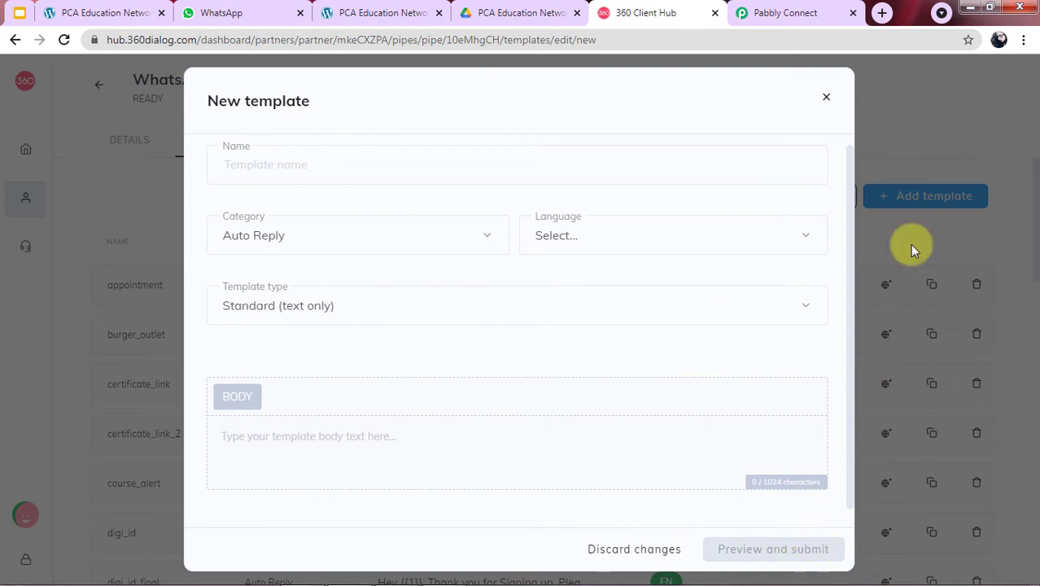
pyautogui.click(825, 97)
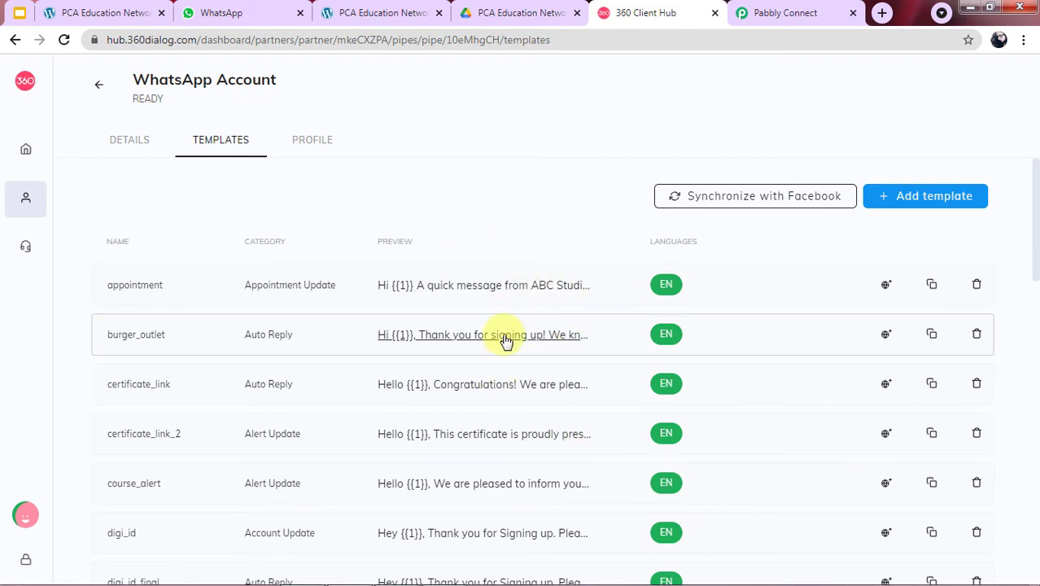
# Open Recipient Mobile Number's data list and expand the Elementor: New Form Submission step
pyautogui.click(802, 12)
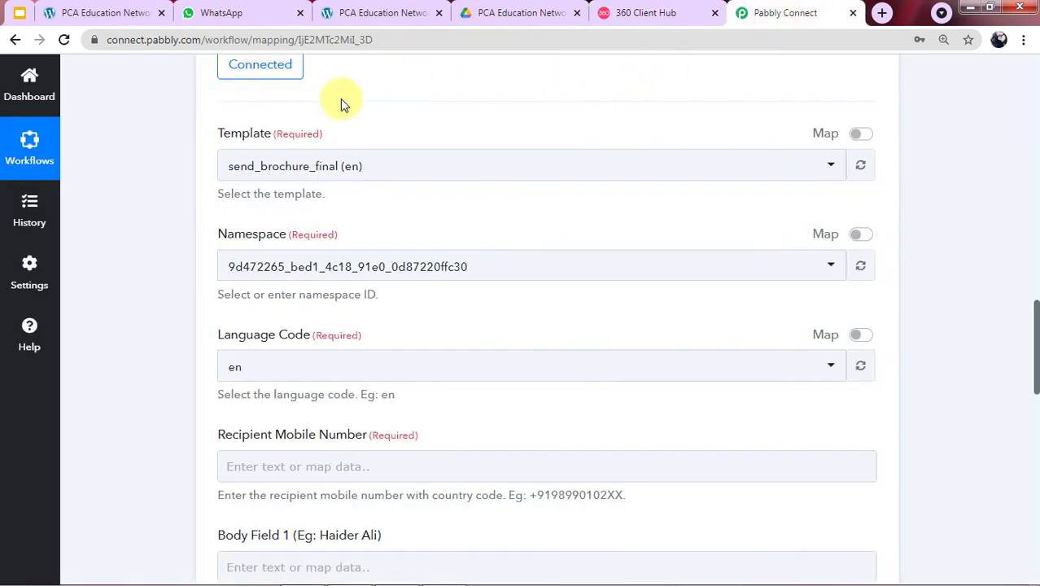
pyautogui.scroll(-2, 360, 186)
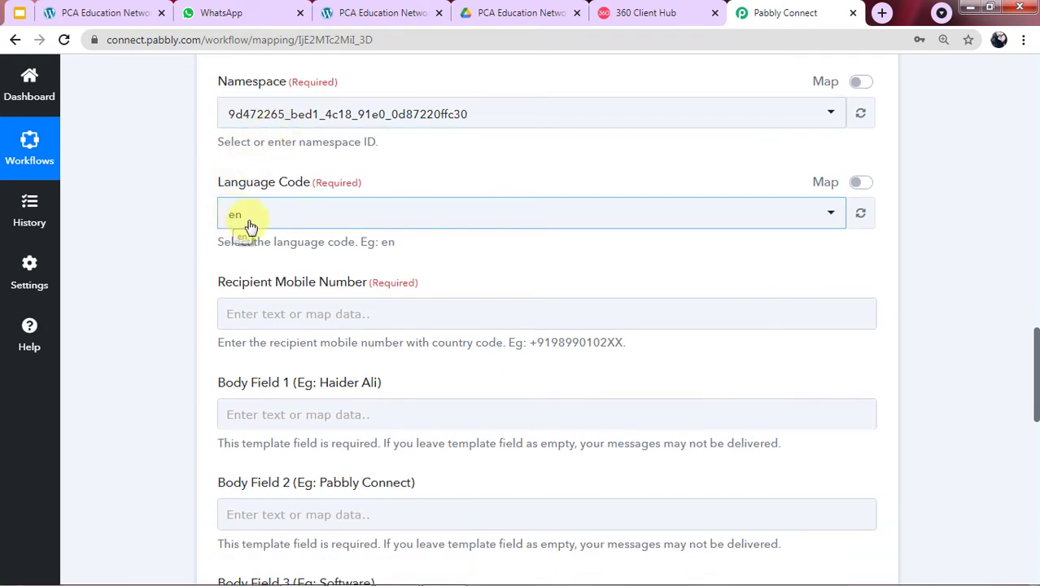
pyautogui.scroll(-1, 285, 270)
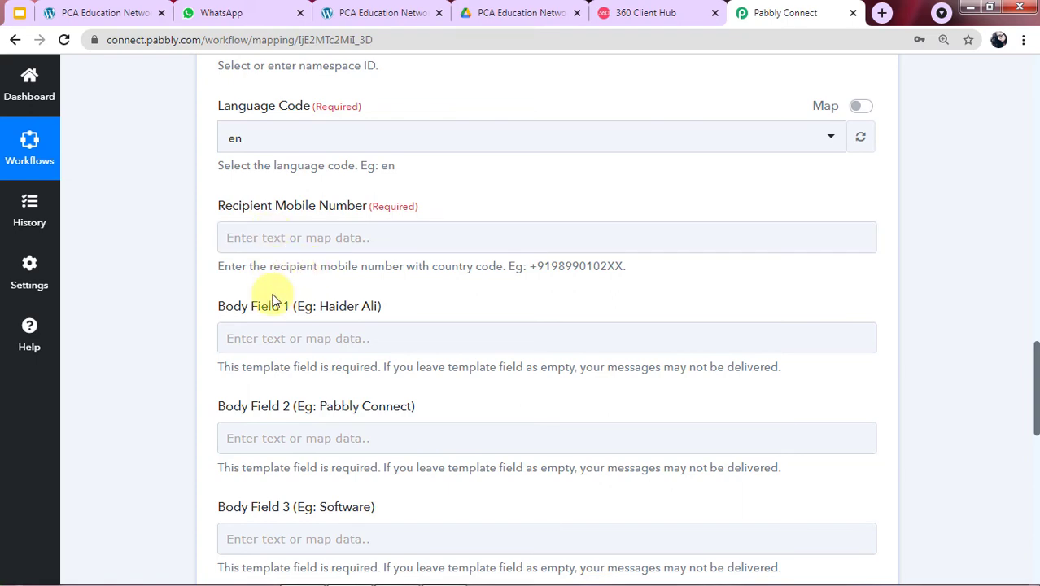
pyautogui.scroll(20, 276, 309)
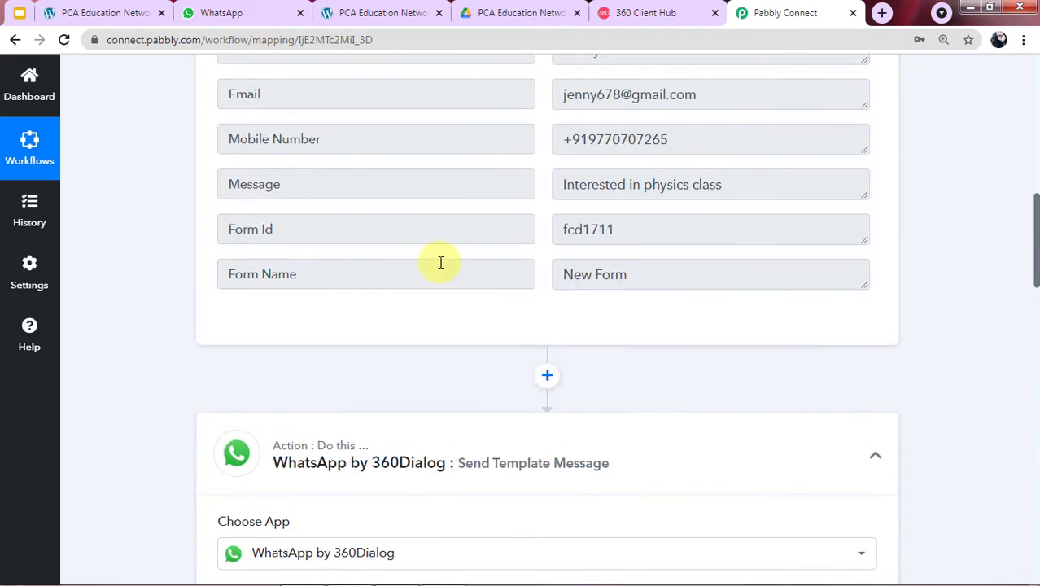
pyautogui.scroll(4, 570, 216)
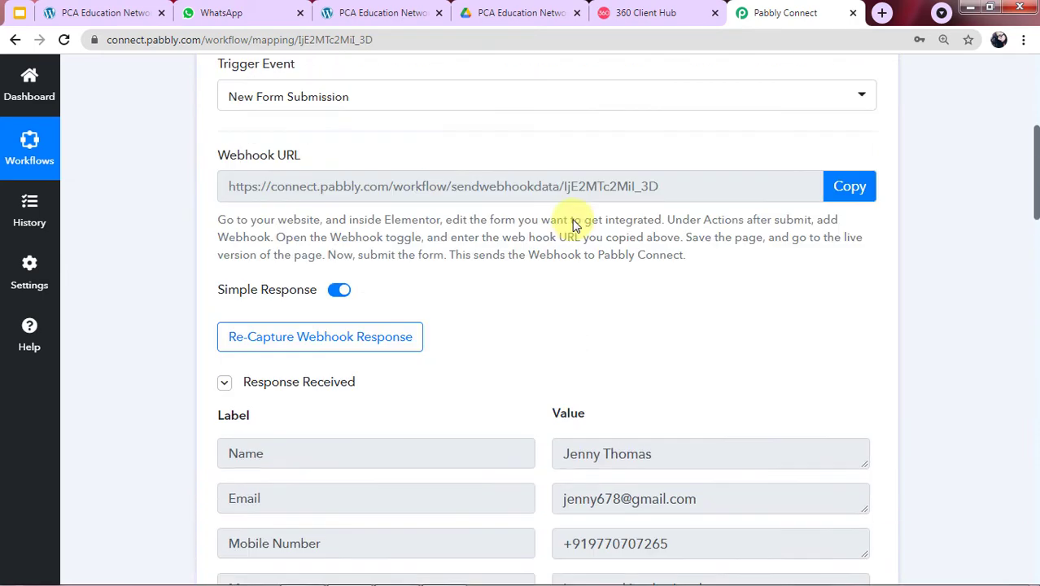
pyautogui.scroll(-3, 407, 342)
pyautogui.scroll(-11, 383, 368)
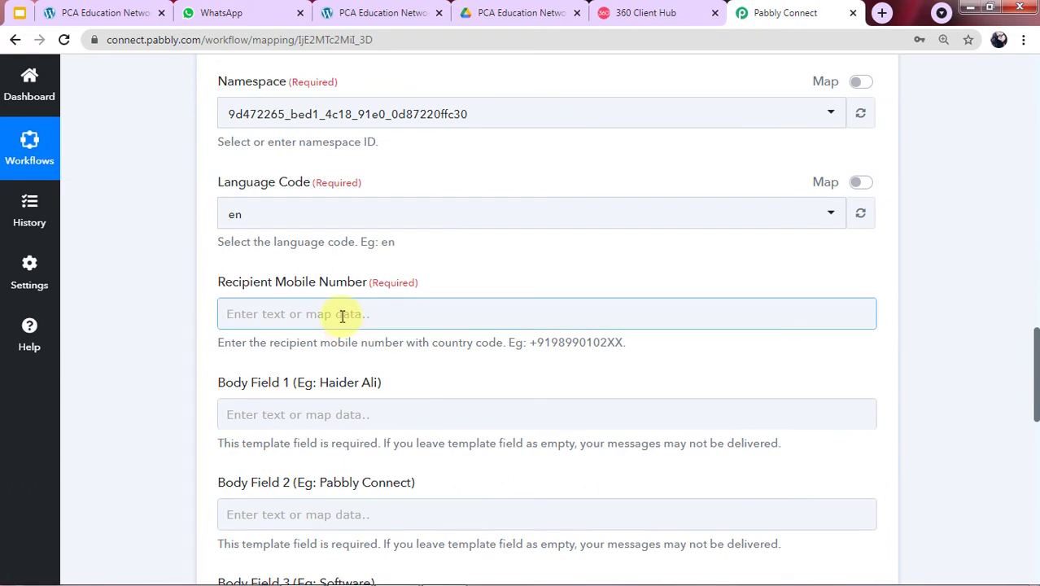
pyautogui.click(343, 315)
pyautogui.click(309, 433)
pyautogui.scroll(-2, 386, 489)
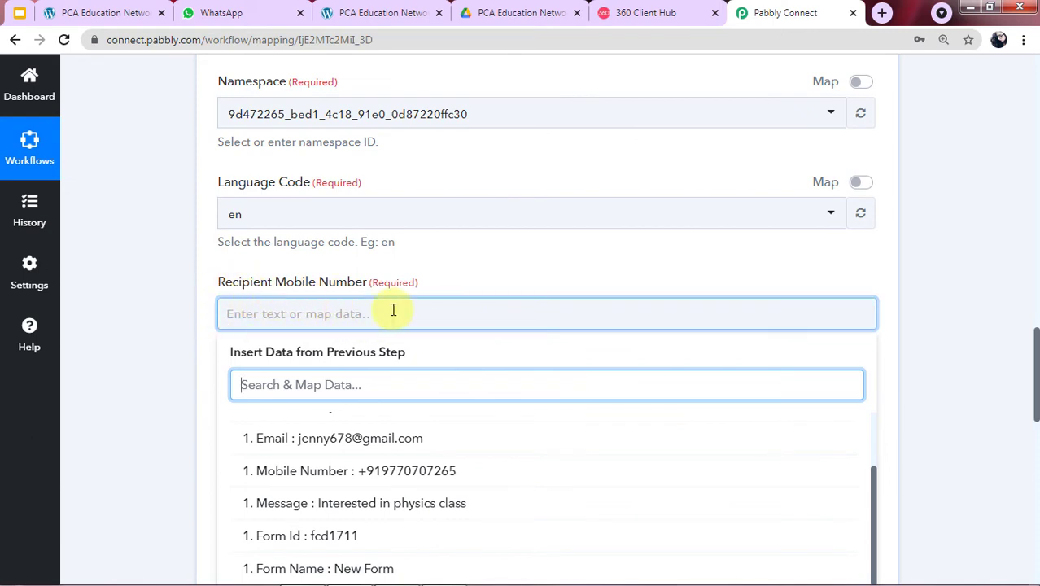
# Map '1. Mobile Number' from the Elementor submission into Recipient Mobile Number
pyautogui.scroll(-3, 390, 309)
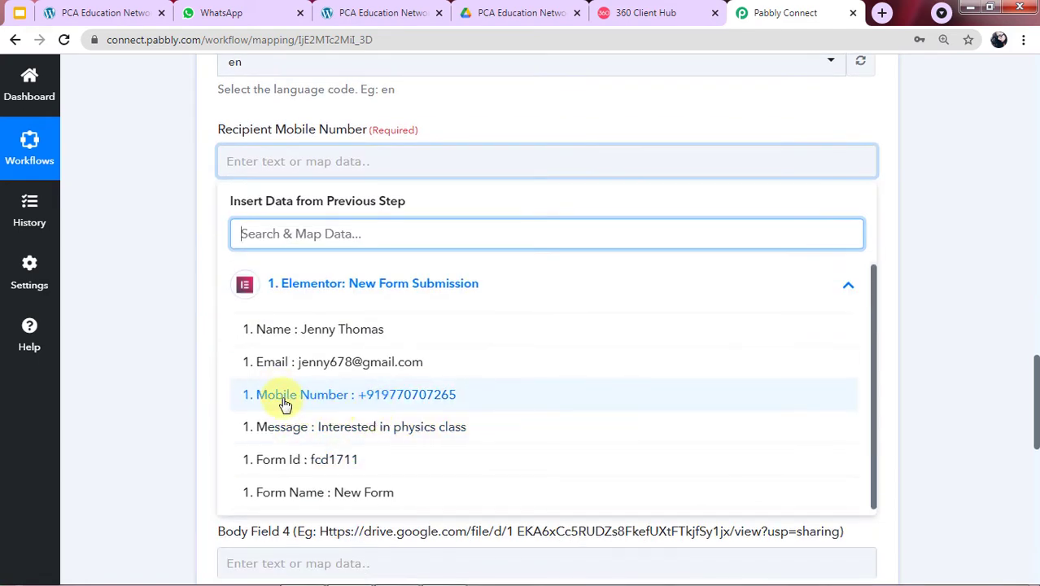
pyautogui.click(289, 402)
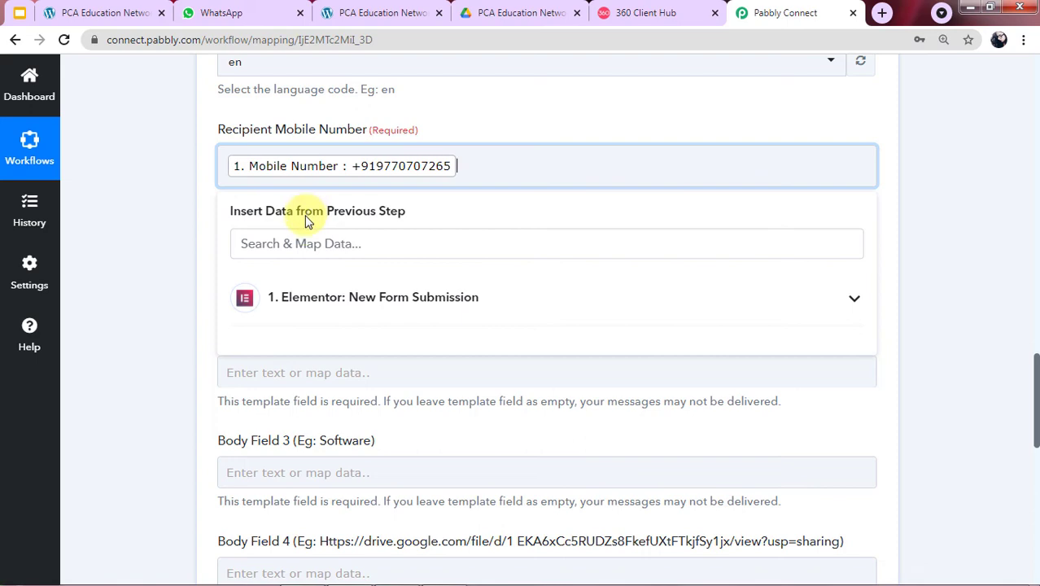
pyautogui.click(417, 178)
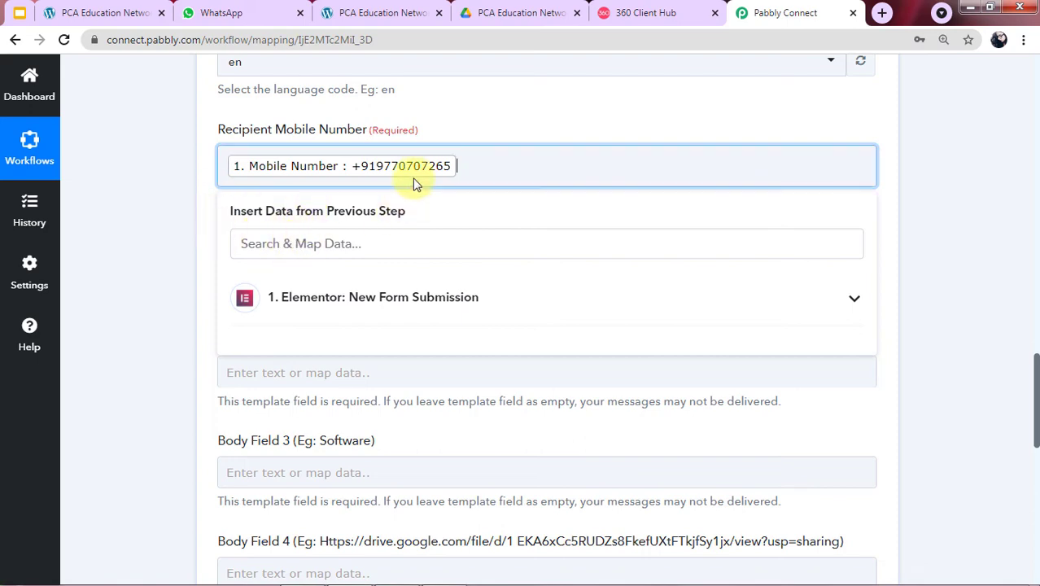
# Open and dismiss Body Field 2's data list, then clear an accidental text selection
pyautogui.scroll(2, 421, 222)
pyautogui.scroll(10, 440, 227)
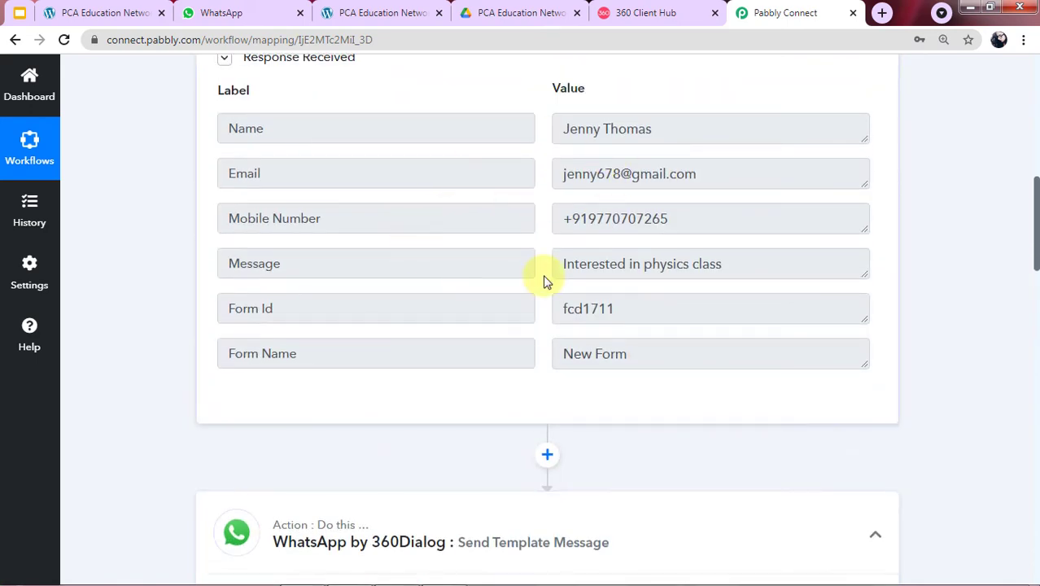
pyautogui.scroll(-2, 398, 327)
pyautogui.scroll(-12, 399, 327)
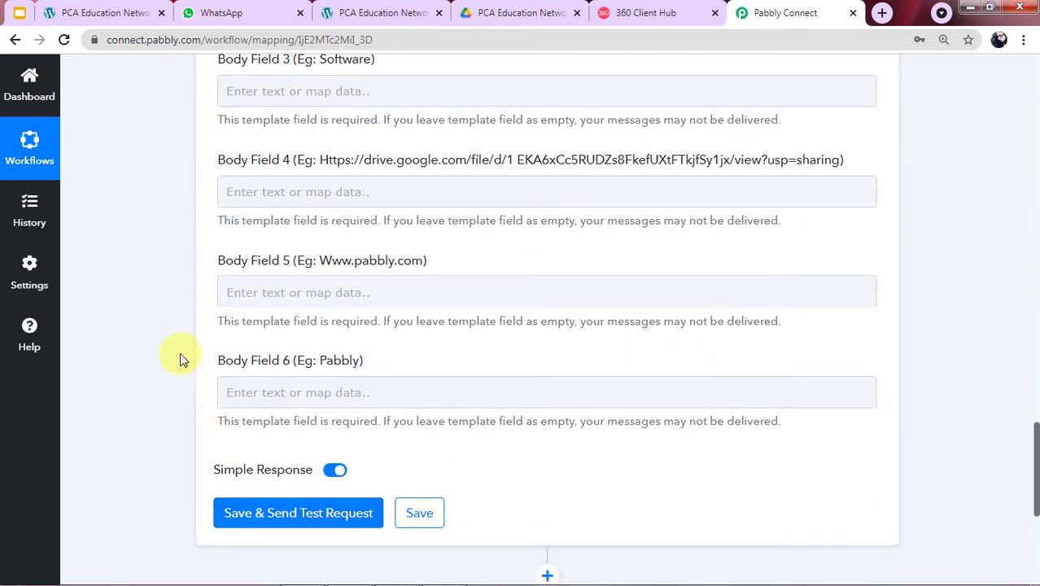
pyautogui.scroll(3, 203, 309)
pyautogui.click(248, 231)
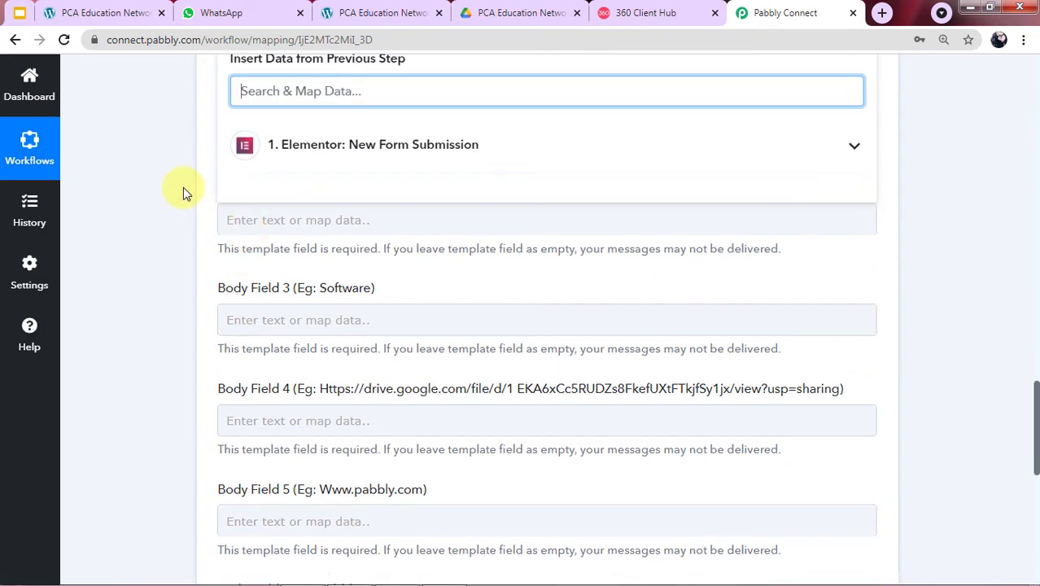
pyautogui.click(185, 190)
pyautogui.scroll(2, 237, 209)
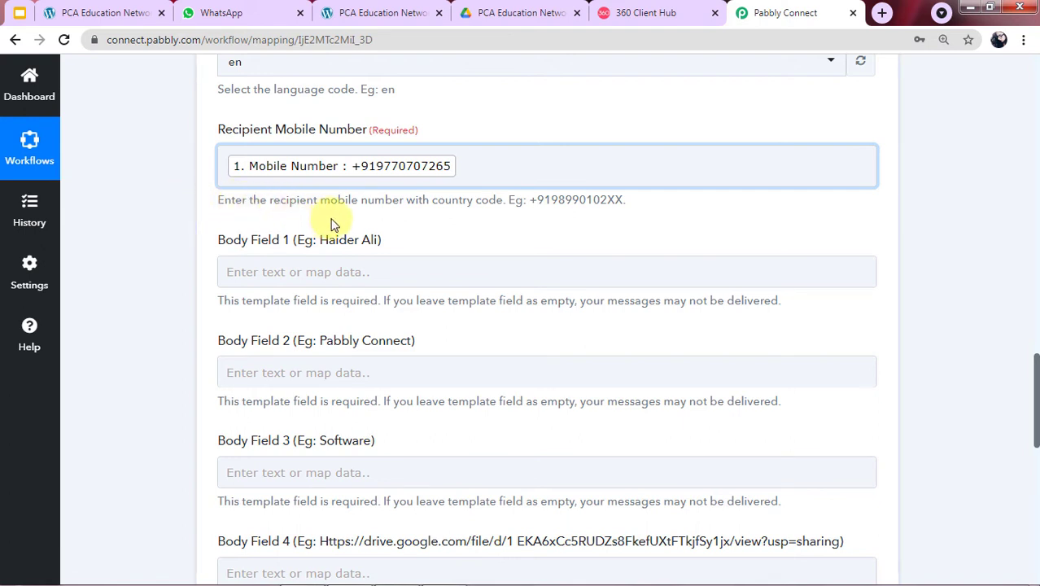
pyautogui.moveTo(527, 200); pyautogui.dragTo(643, 243)
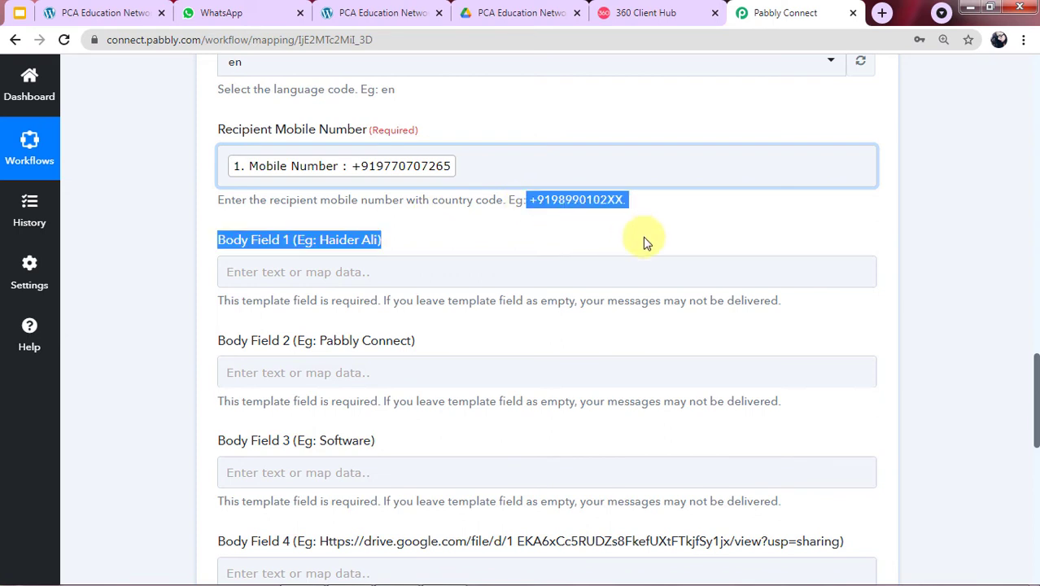
pyautogui.click(640, 228)
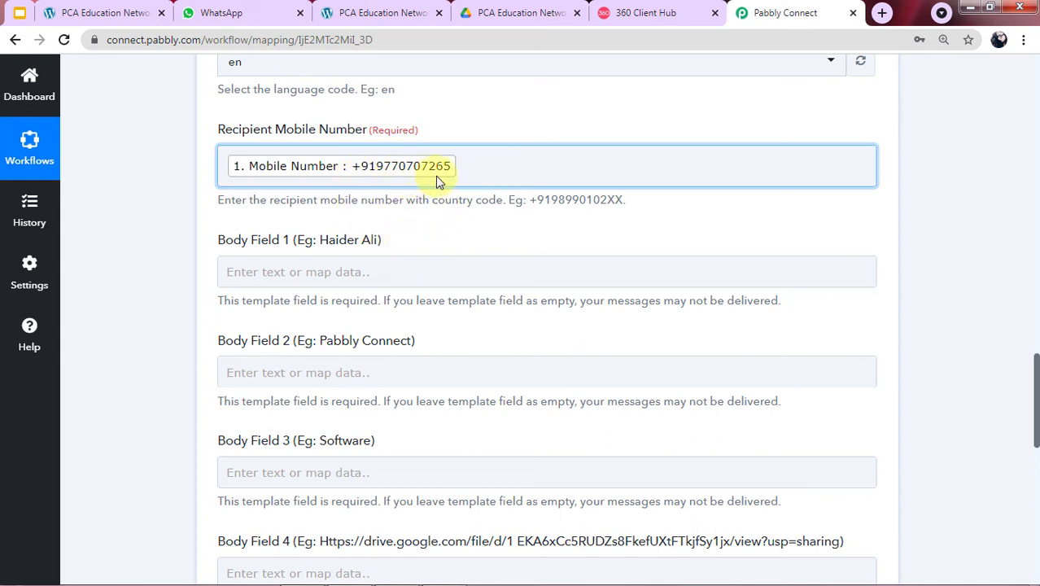
pyautogui.scroll(-1, 423, 198)
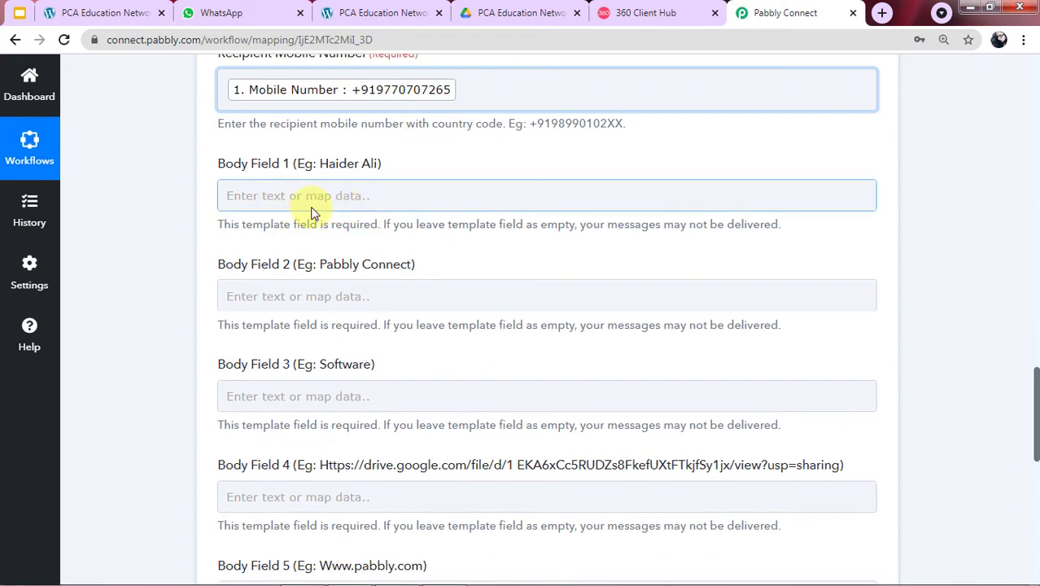
# Map the Elementor submitter's Name into Body Field 1
pyautogui.click(330, 199)
pyautogui.click(294, 320)
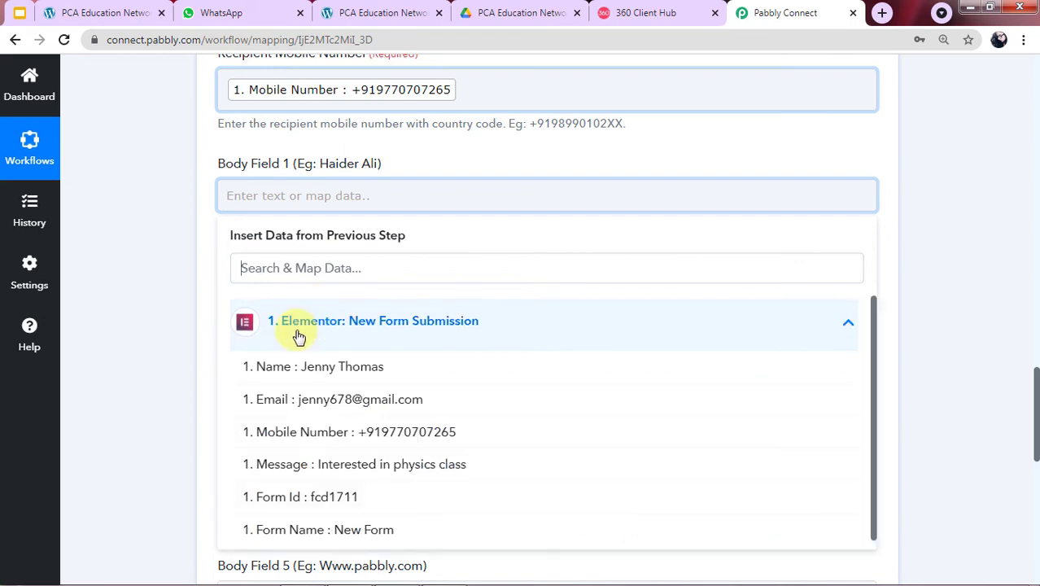
pyautogui.click(265, 368)
pyautogui.scroll(10, 695, 244)
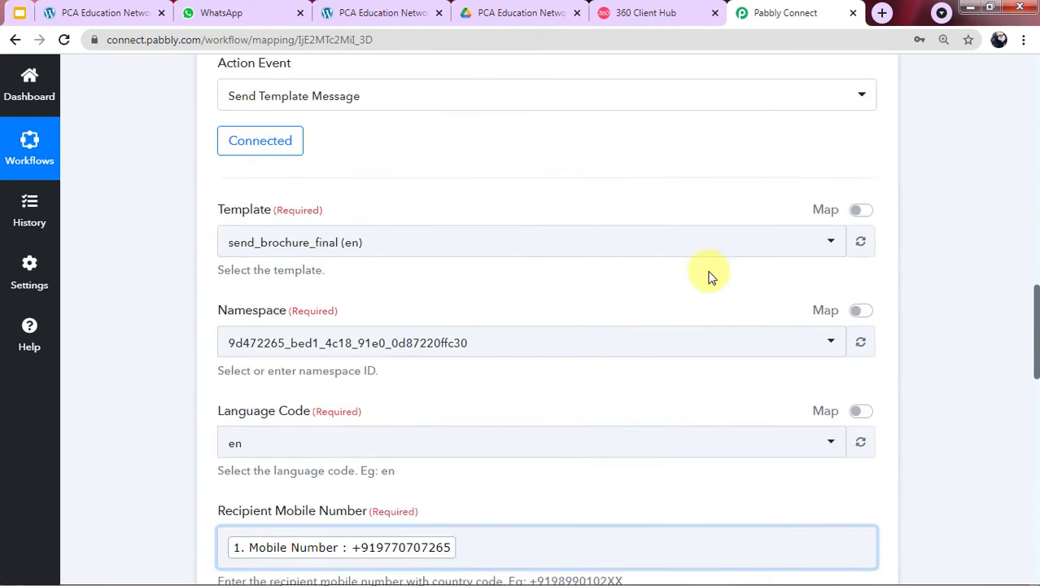
pyautogui.scroll(4, 476, 279)
pyautogui.scroll(-6, 594, 293)
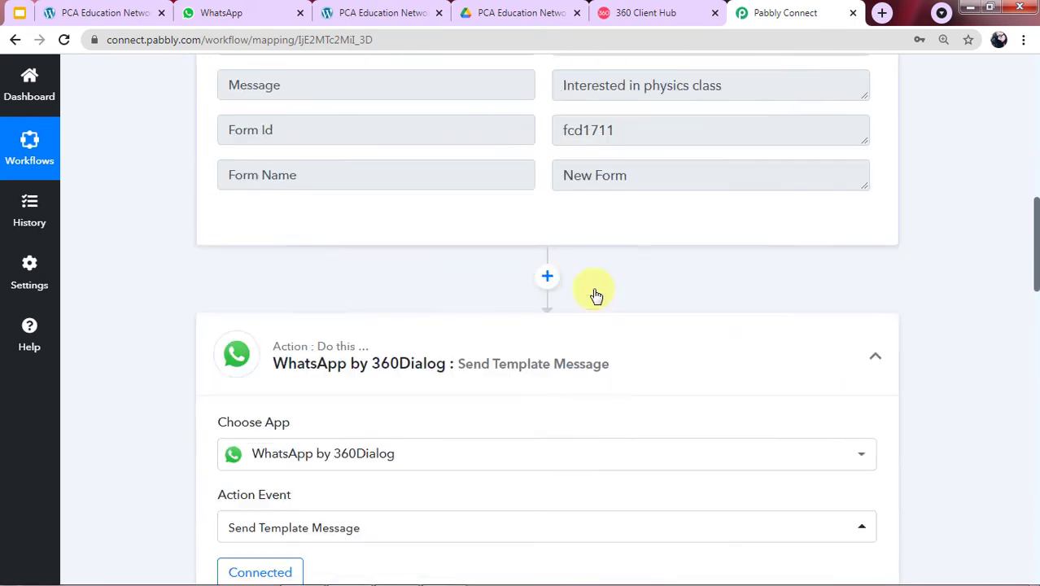
pyautogui.scroll(-8, 348, 407)
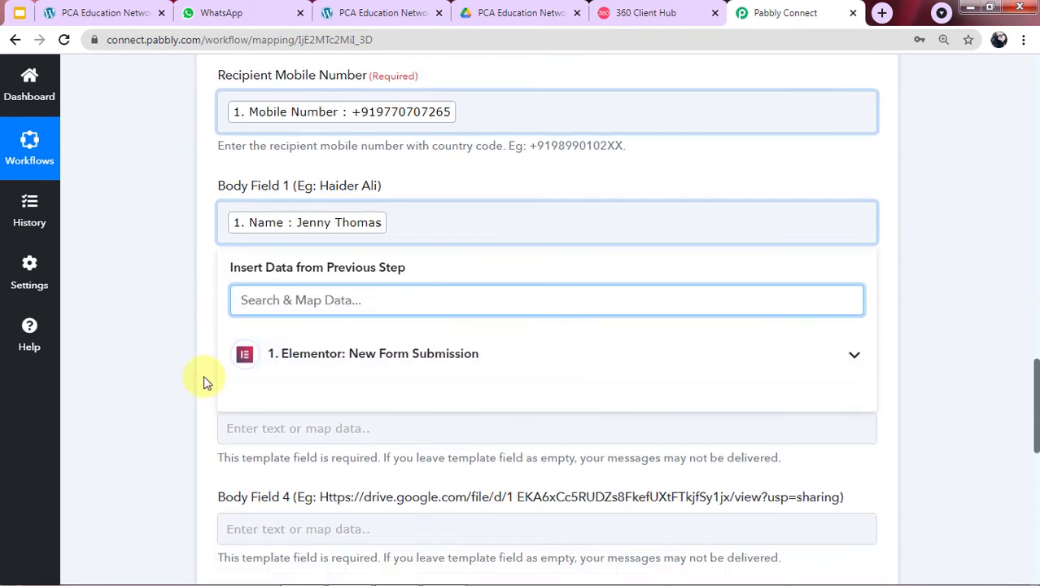
pyautogui.click(179, 346)
pyautogui.scroll(-1, 342, 229)
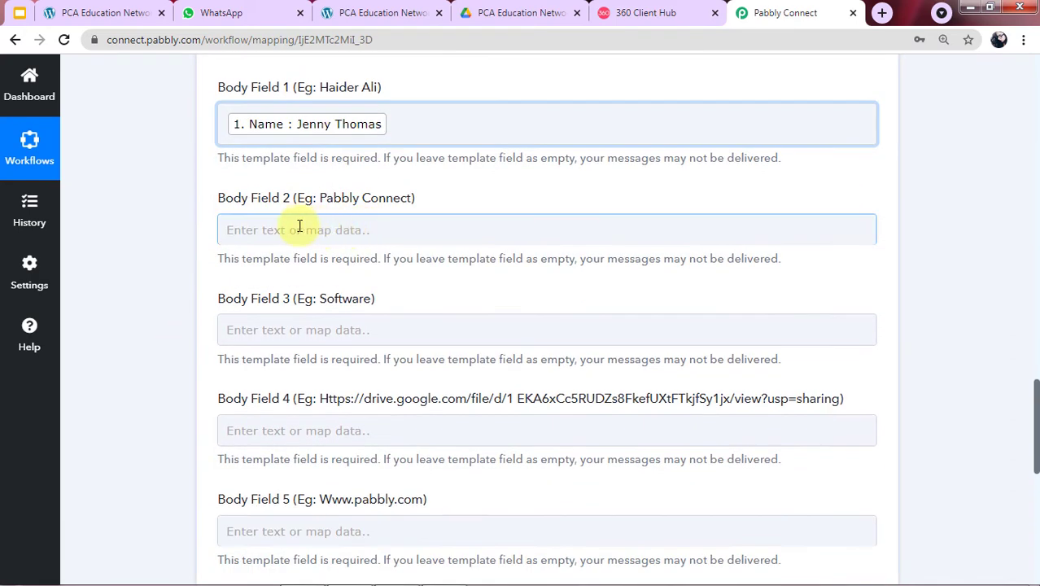
# Enter 'PCA Education Network' in Body Field 2 and 'Coaching Class' in Body Field 3
pyautogui.click(293, 227)
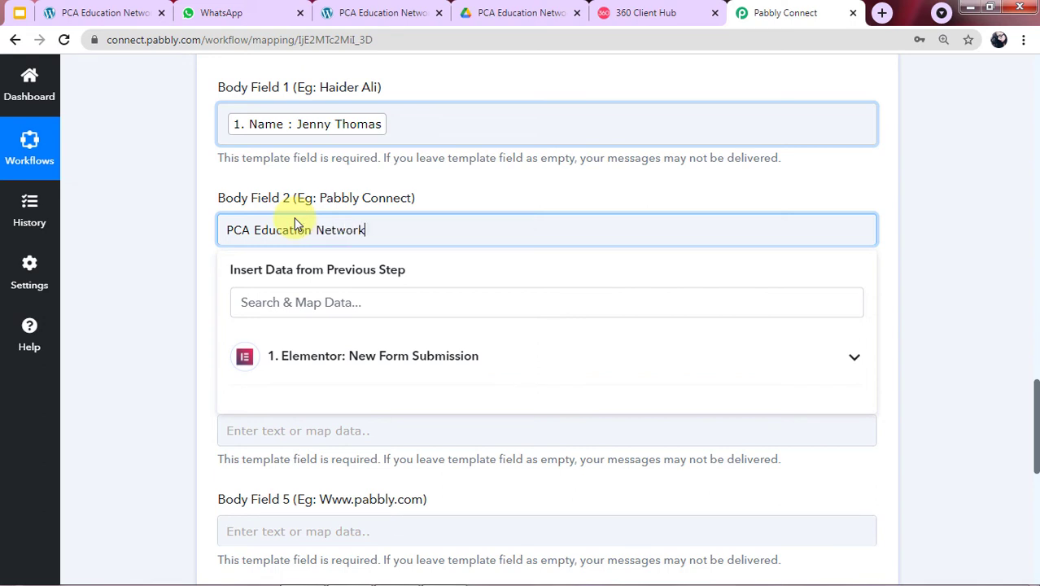
pyautogui.click(186, 281)
pyautogui.scroll(-1, 285, 330)
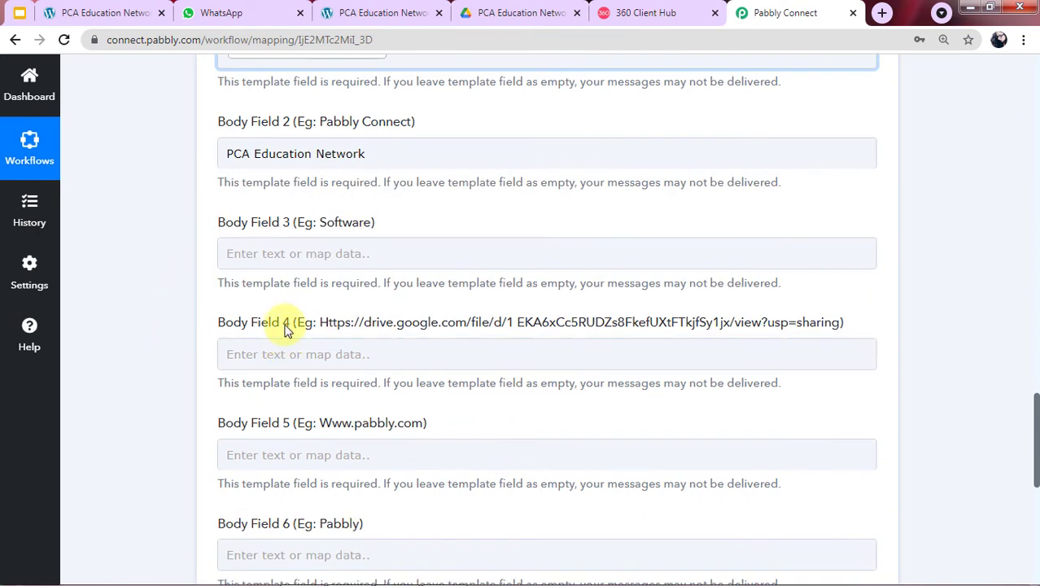
pyautogui.click(295, 255)
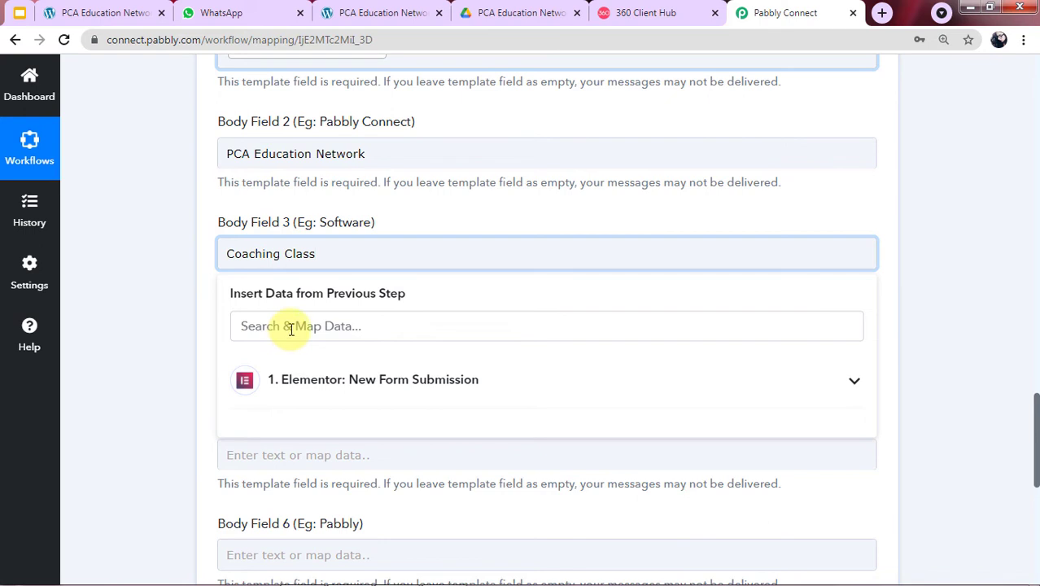
pyautogui.click(201, 242)
pyautogui.scroll(-1, 239, 286)
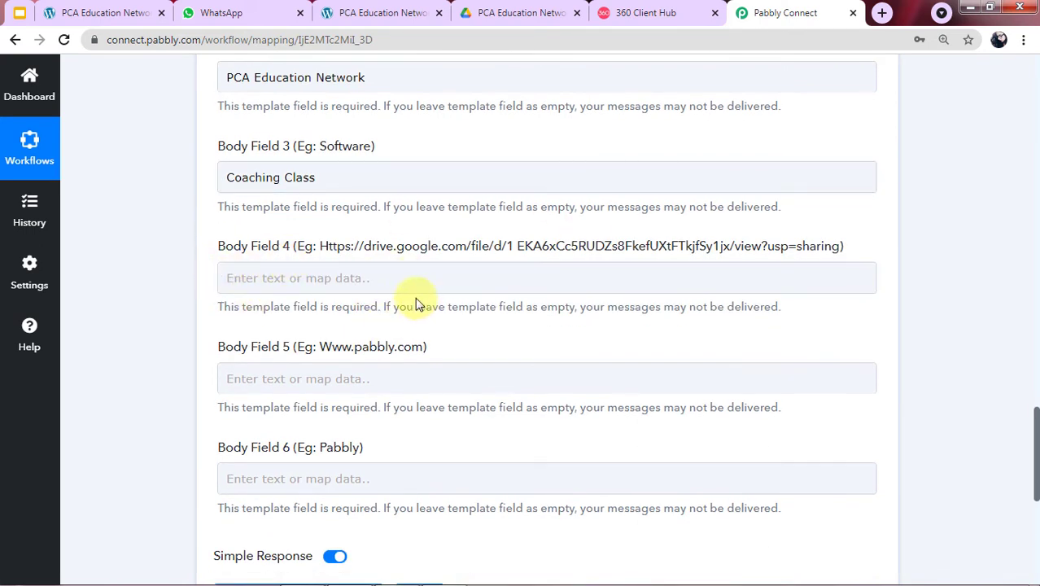
# Copy an anyone-with-the-link viewer link for PCA.pdf from Google Drive
pyautogui.click(506, 12)
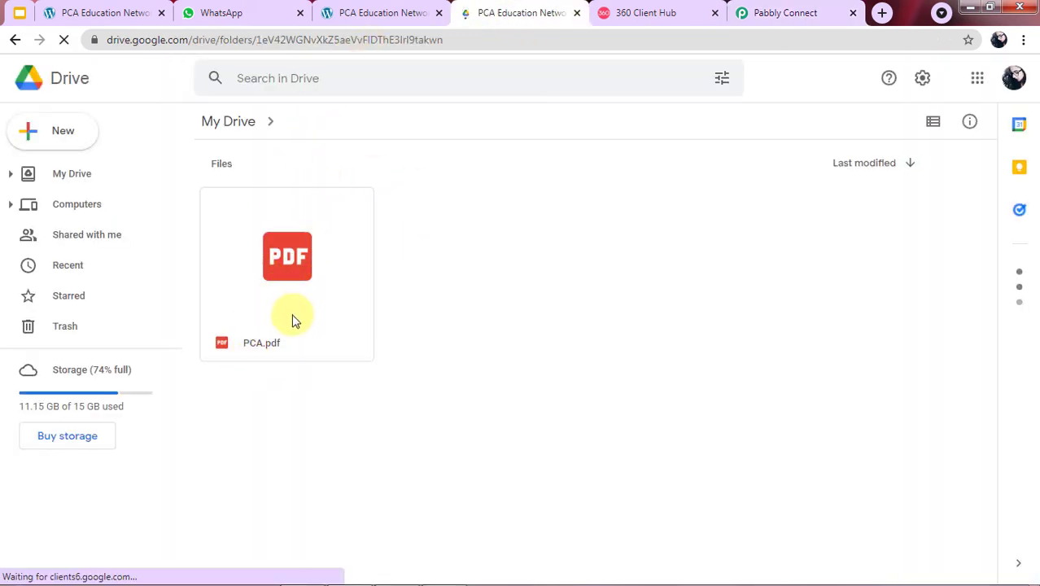
pyautogui.click(301, 318)
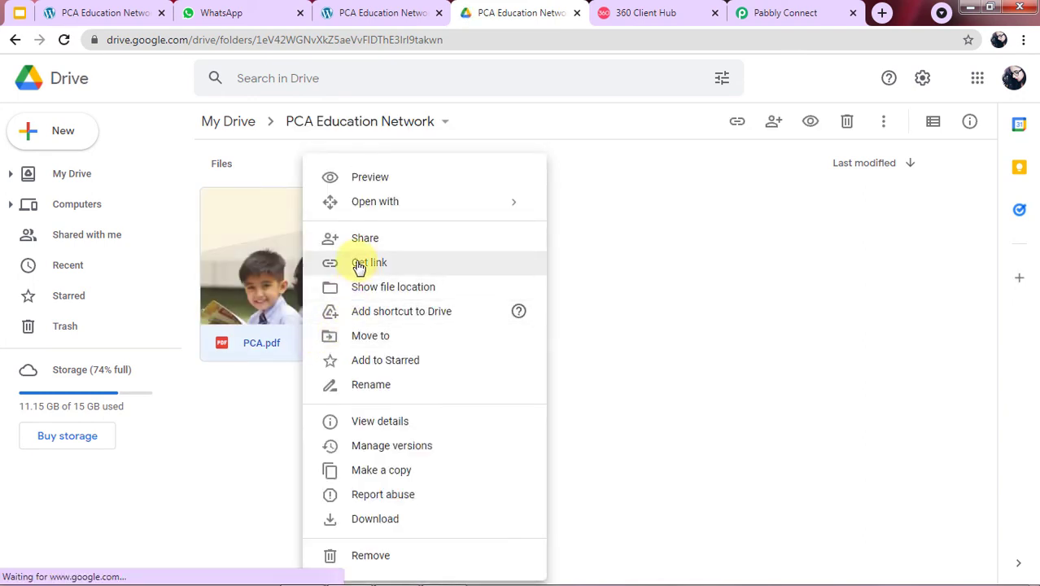
pyautogui.click(362, 263)
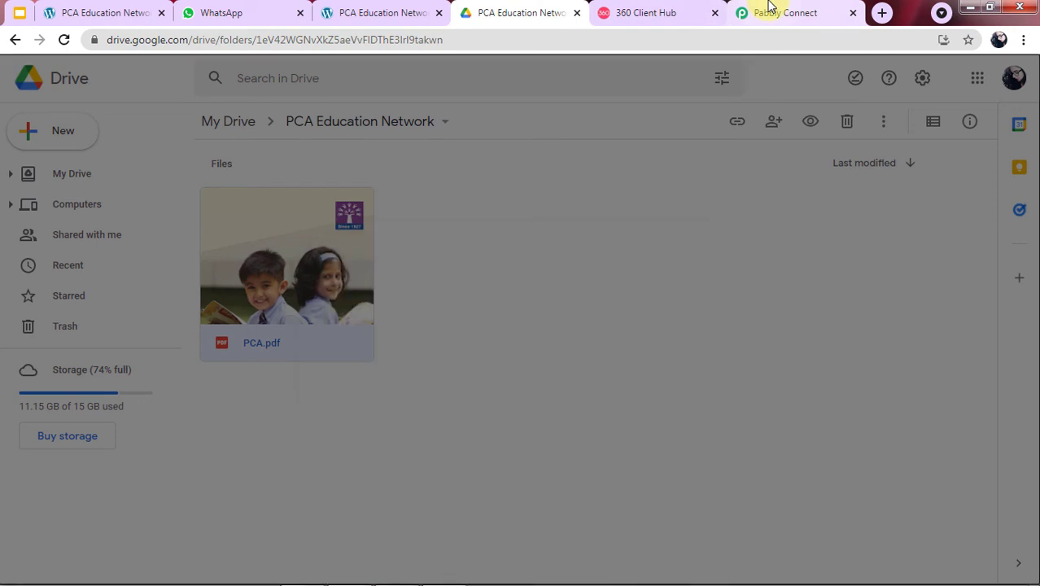
pyautogui.click(732, 319)
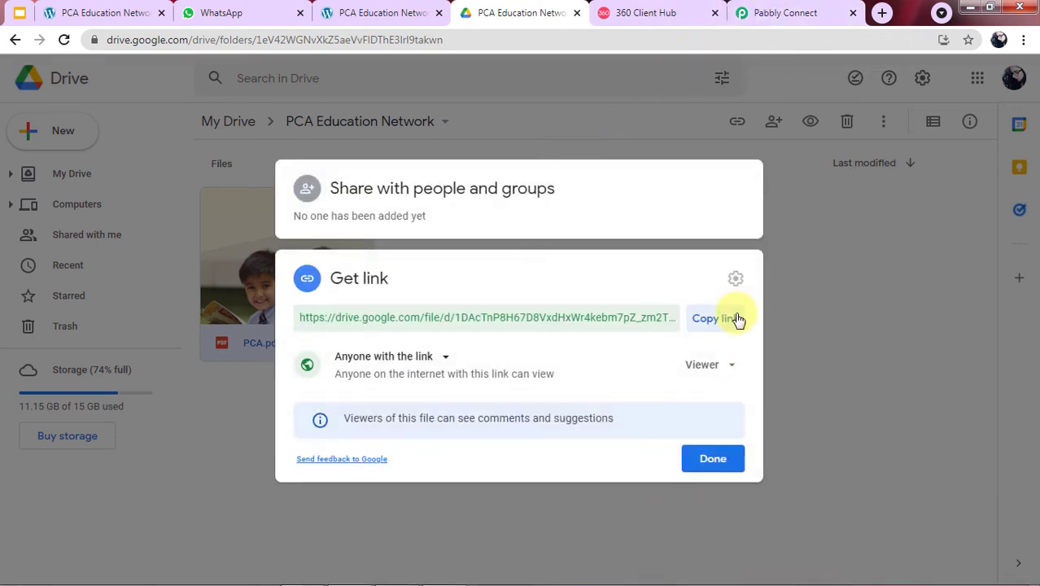
pyautogui.click(773, 10)
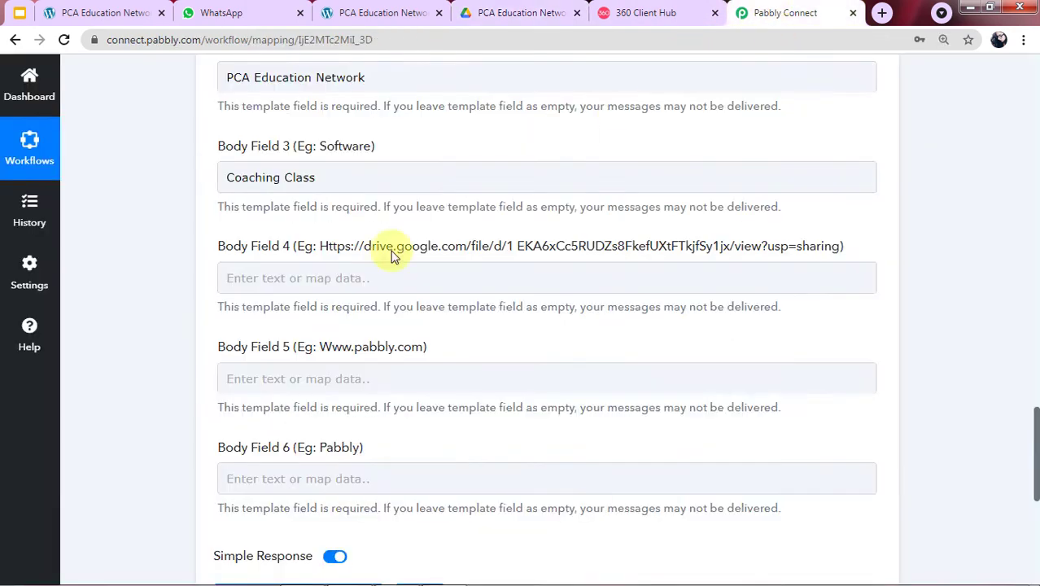
# Paste the PCA.pdf Drive link into Body Field 4
pyautogui.click(360, 279)
pyautogui.hotkey('ctrl', 'v')
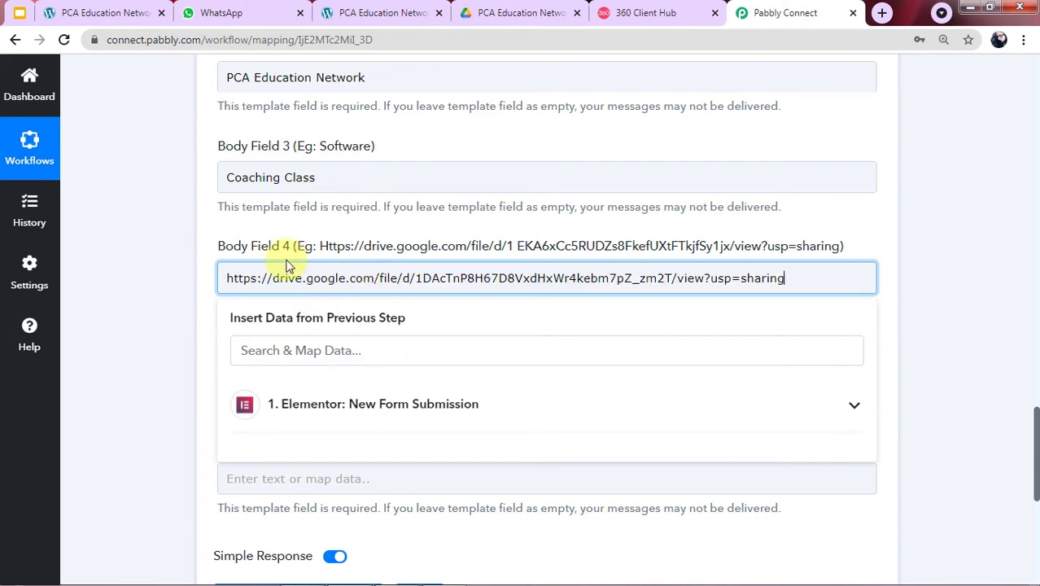
pyautogui.click(93, 279)
pyautogui.scroll(-2, 216, 302)
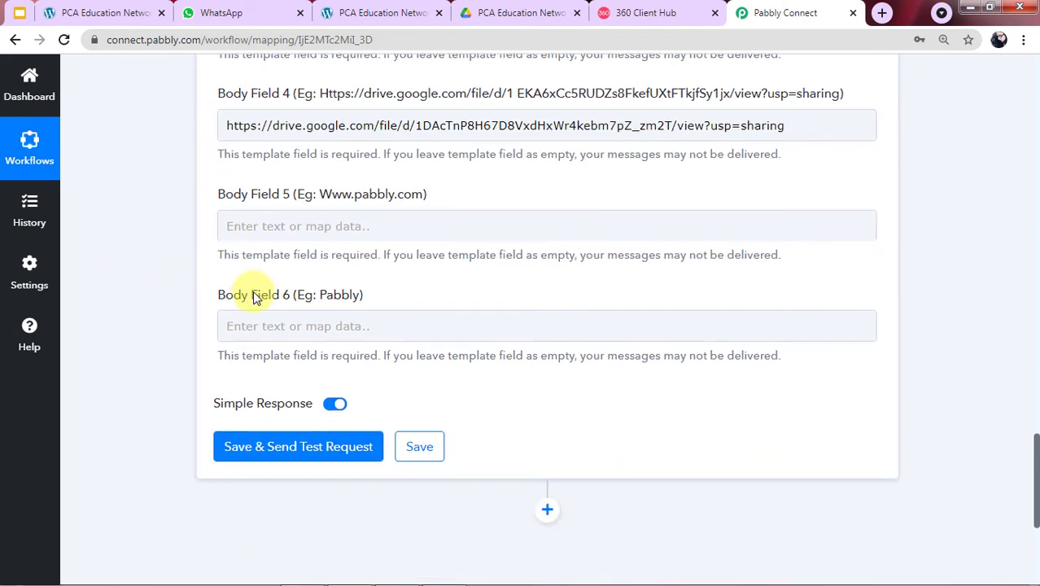
pyautogui.click(352, 228)
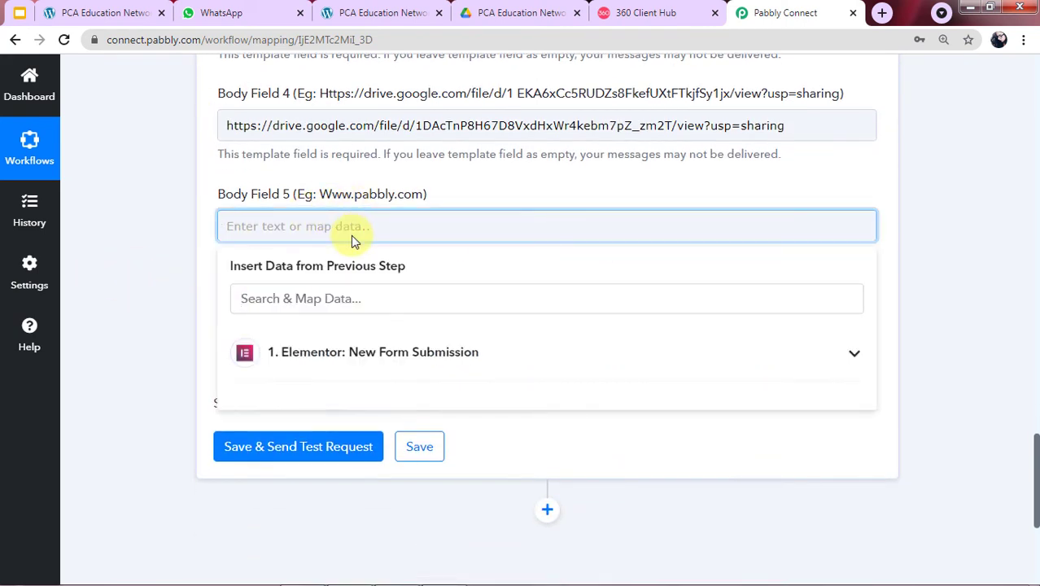
pyautogui.write('www.')
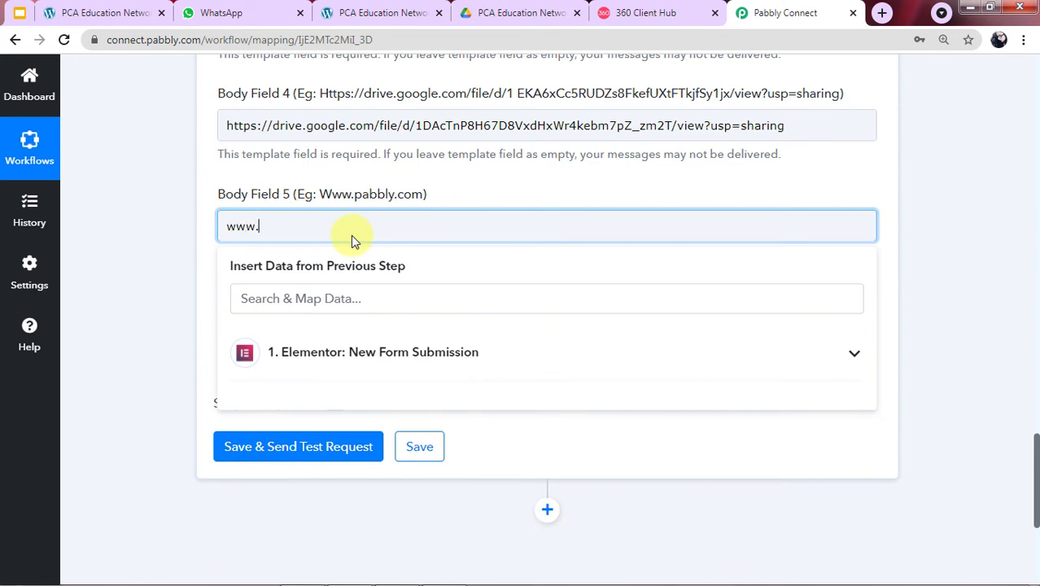
pyautogui.write('dem')
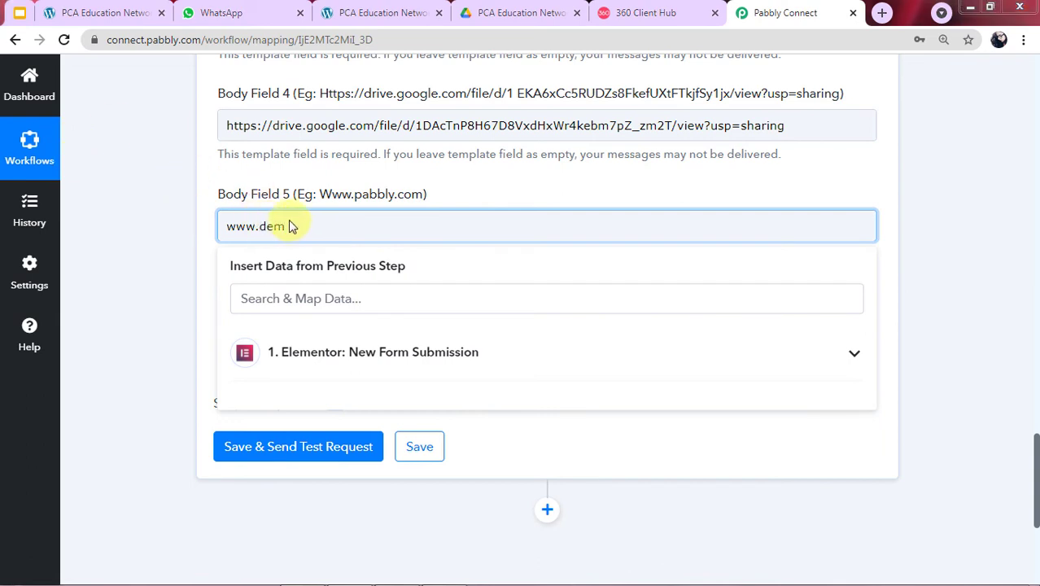
pyautogui.write('o.com')
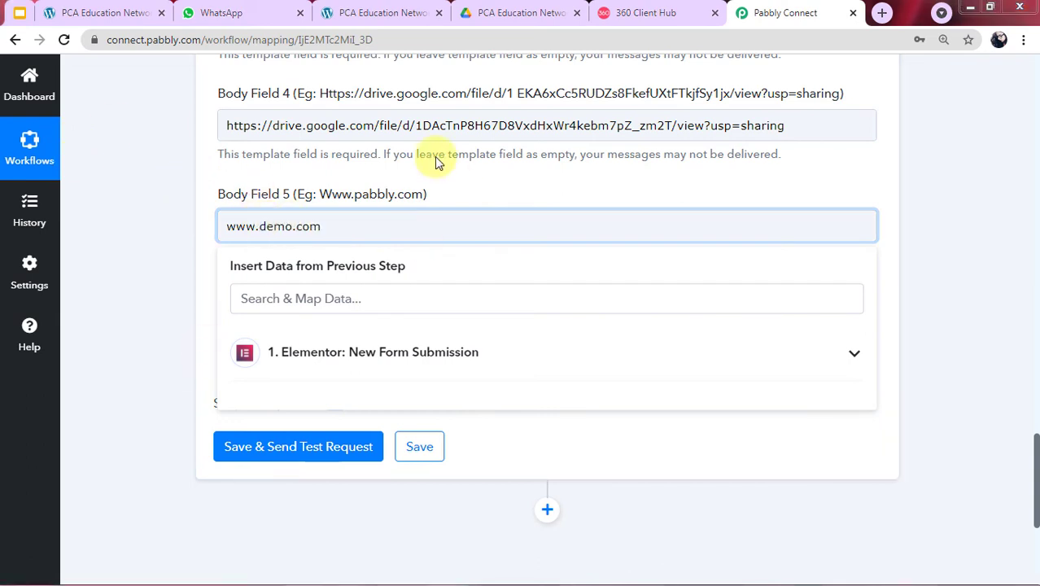
pyautogui.click(205, 234)
pyautogui.scroll(-1, 325, 268)
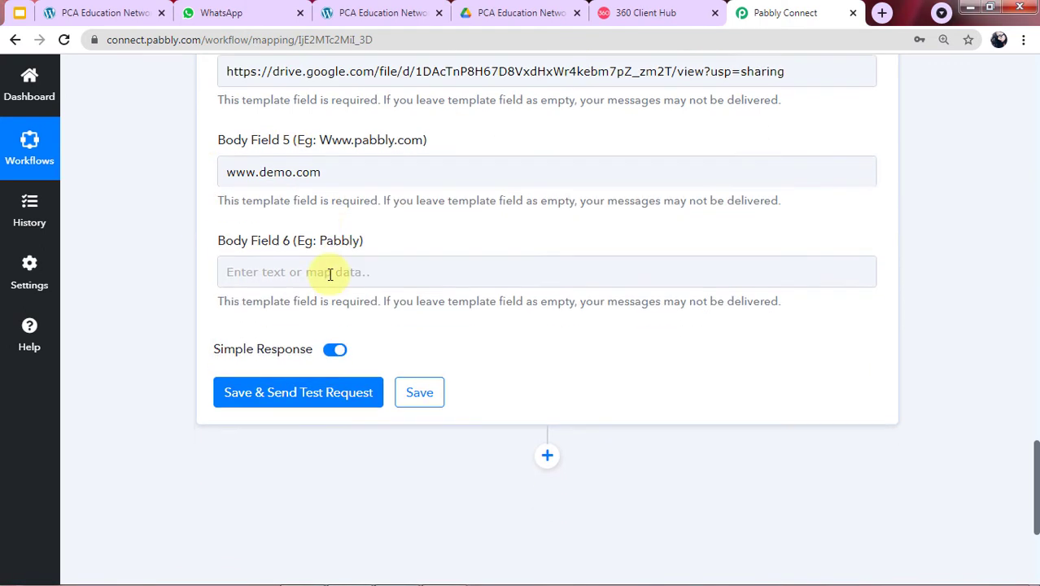
# Enter 'PCA Education Network' in Body Field 6 and review the filled template fields
pyautogui.click(307, 244)
pyautogui.click(265, 249)
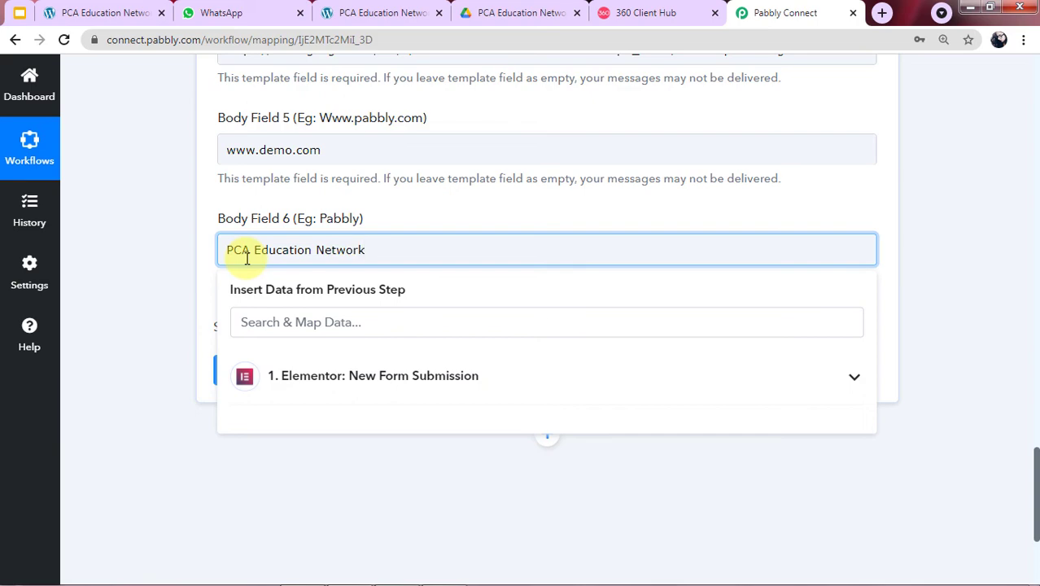
pyautogui.click(168, 218)
pyautogui.scroll(4, 269, 364)
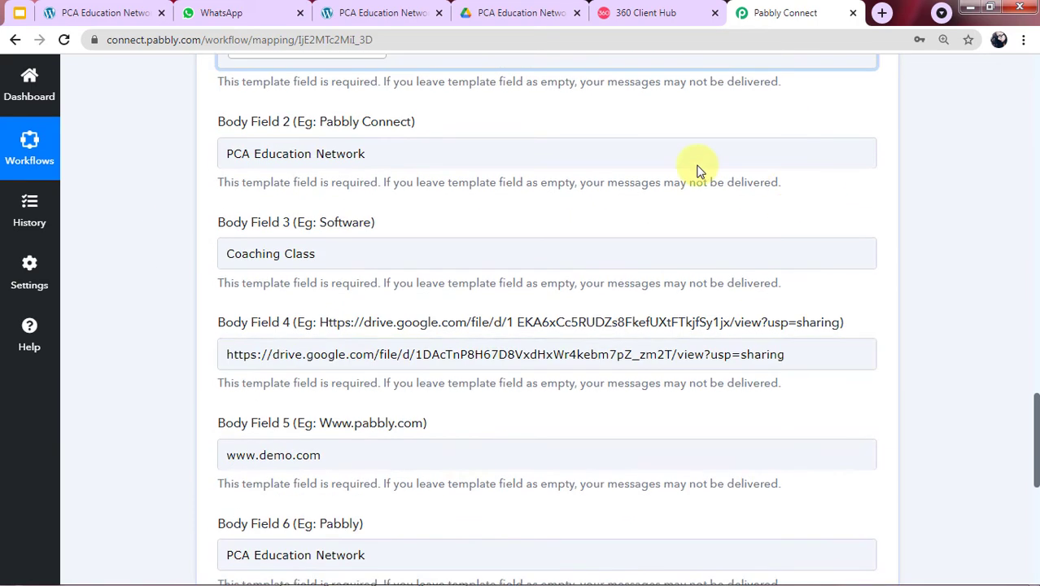
pyautogui.scroll(4, 471, 223)
pyautogui.scroll(-4, 343, 180)
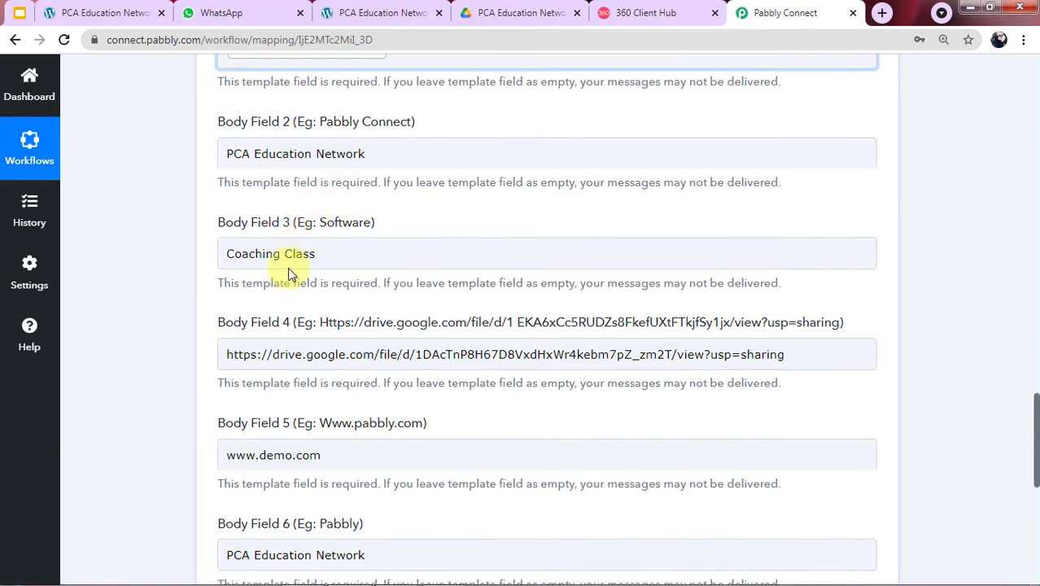
pyautogui.scroll(-2, 287, 267)
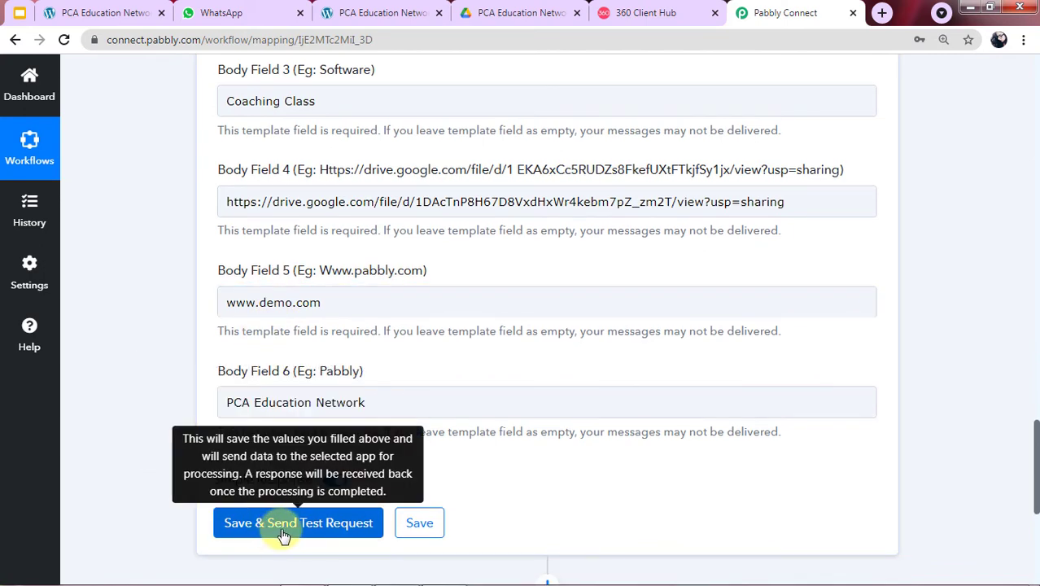
pyautogui.scroll(5, 340, 276)
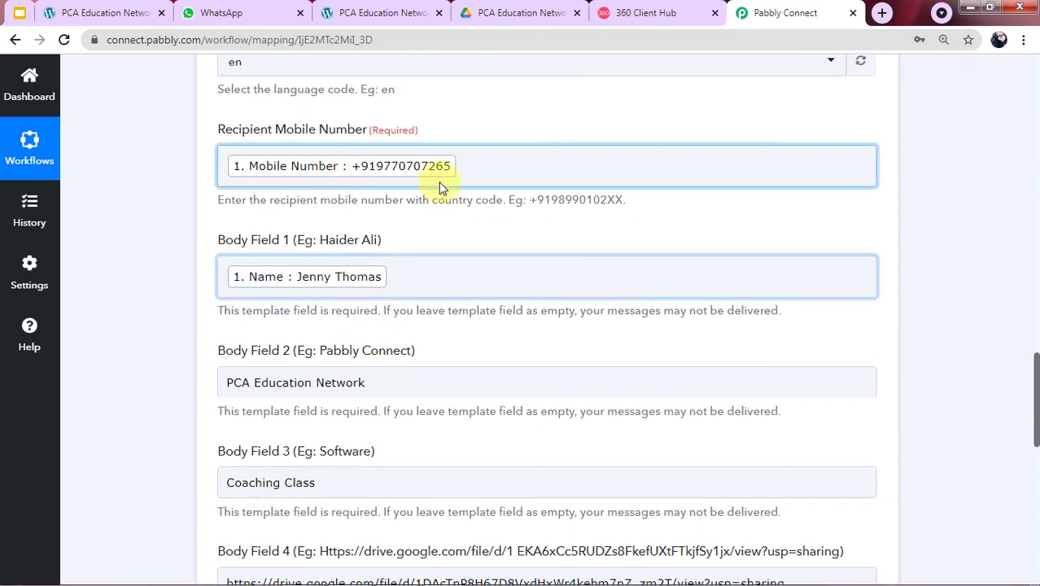
pyautogui.scroll(-3, 425, 180)
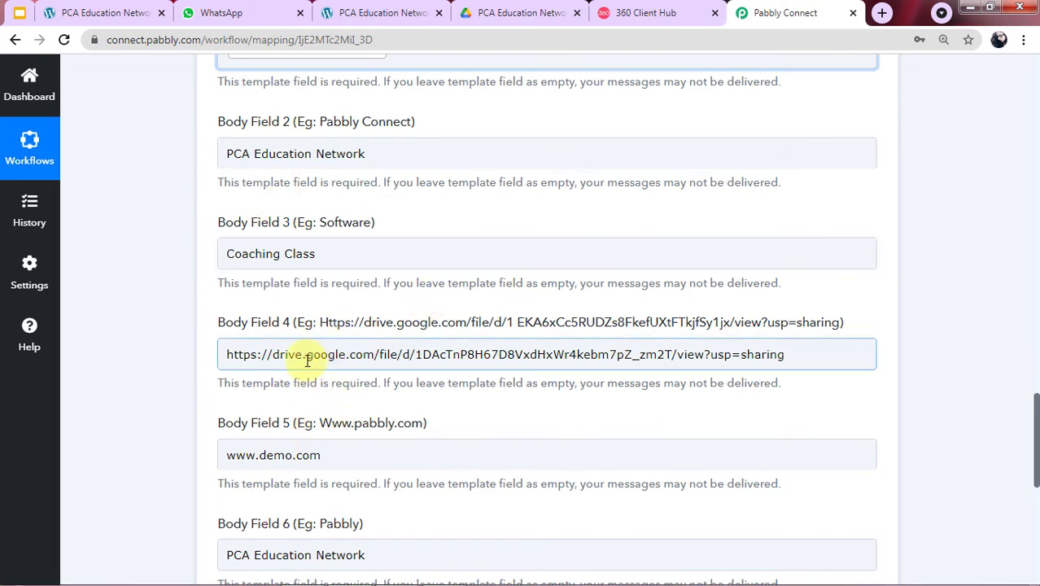
pyautogui.scroll(-4, 436, 364)
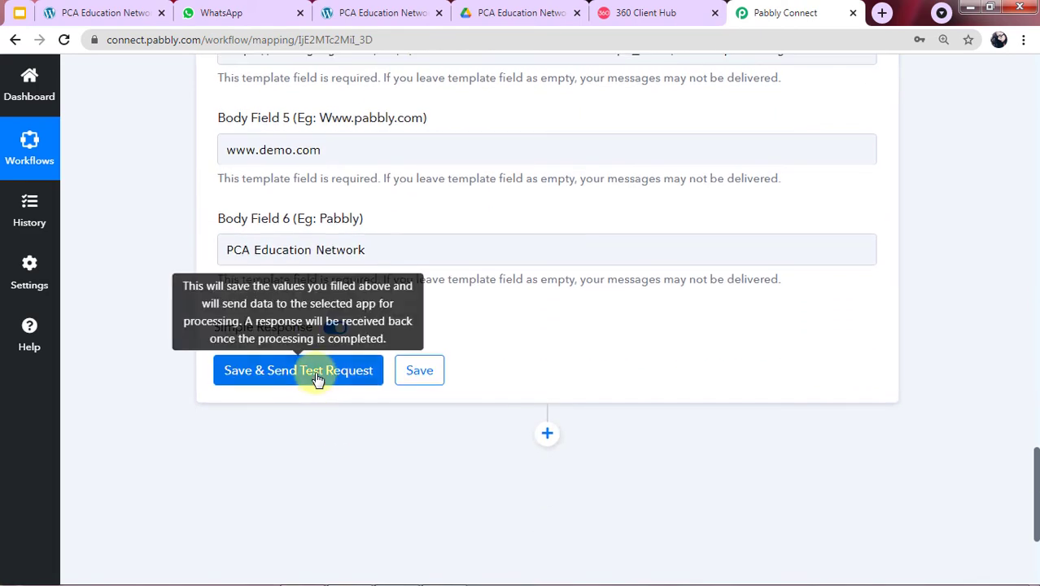
# Save the step, send a test request, and confirm the brochure message arrived in WhatsApp
pyautogui.click(247, 372)
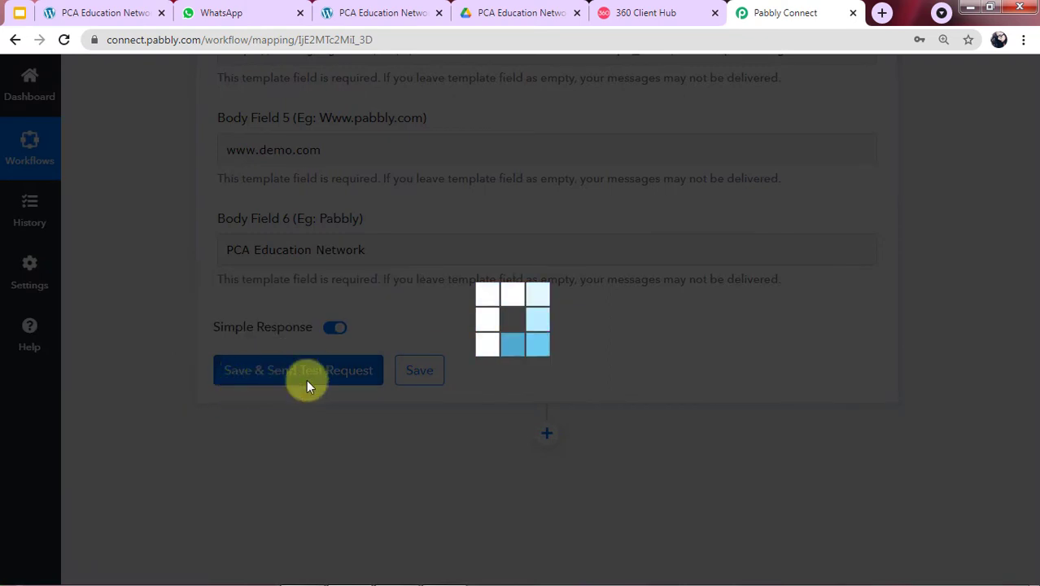
pyautogui.scroll(-1, 407, 367)
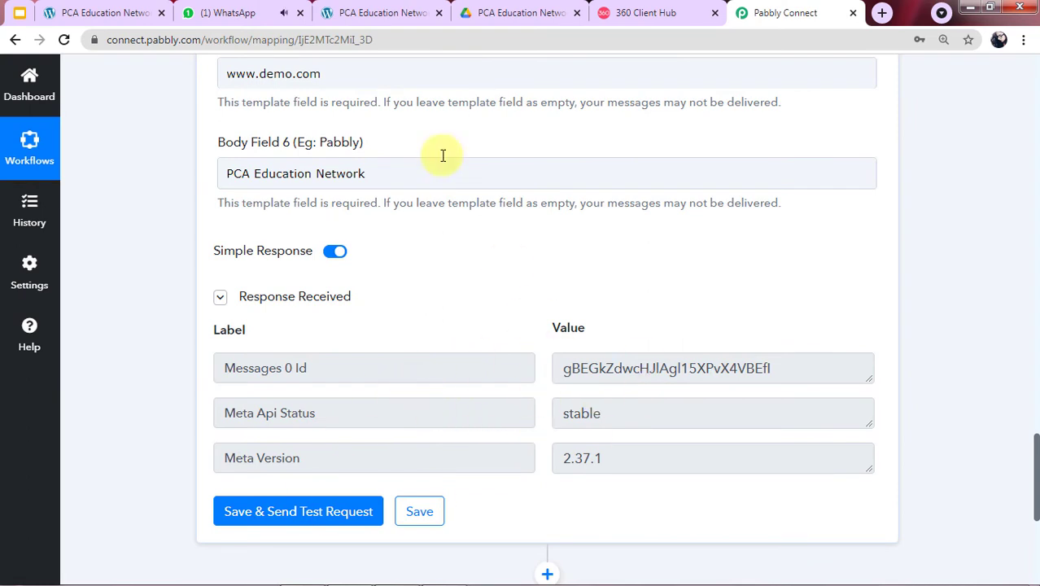
pyautogui.click(244, 13)
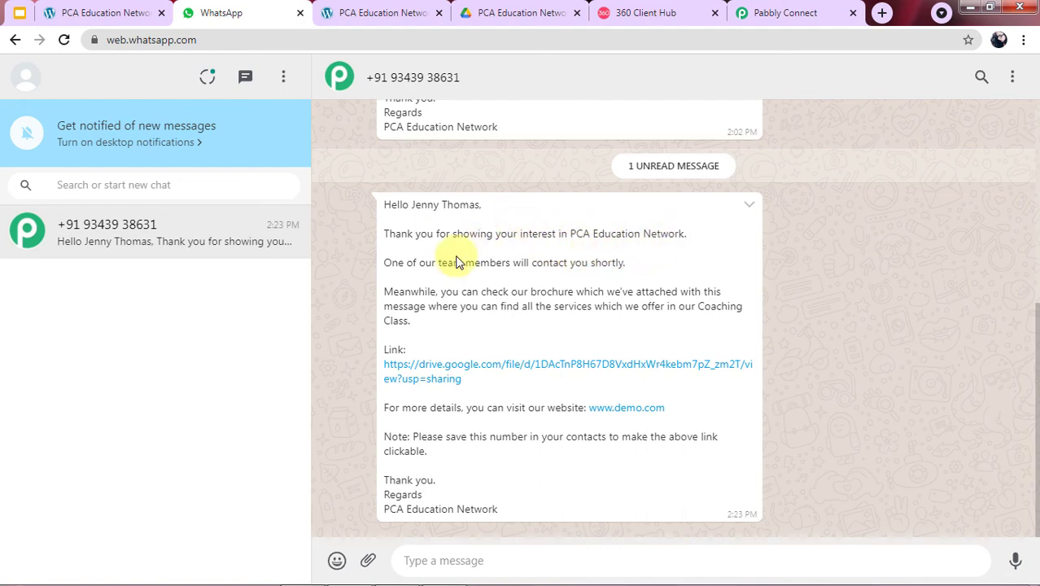
# Verify the message's Drive link opens the PCA.pdf brochure, then go back to the brochure form page
pyautogui.click(449, 366)
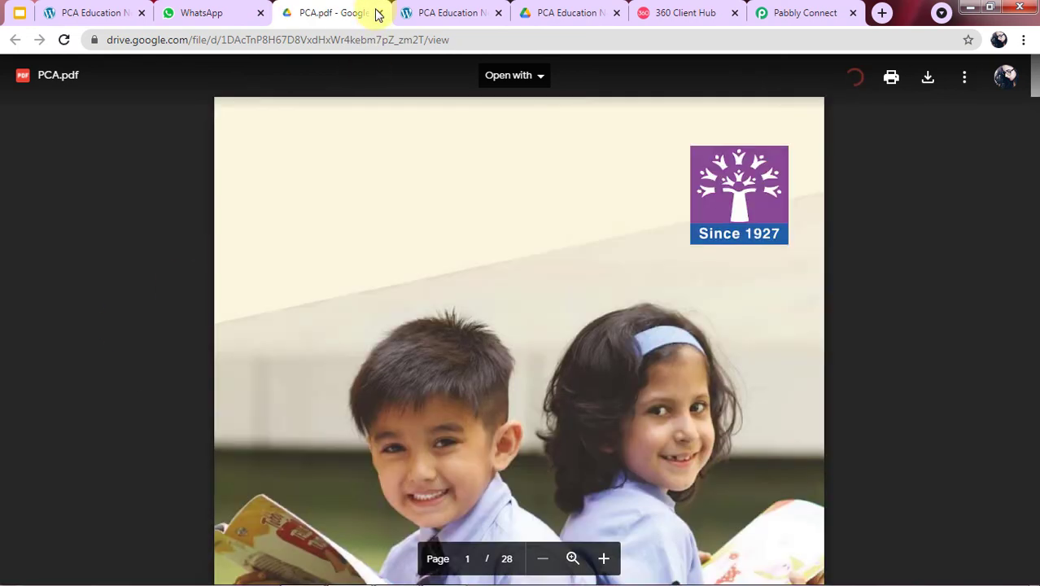
pyautogui.click(379, 13)
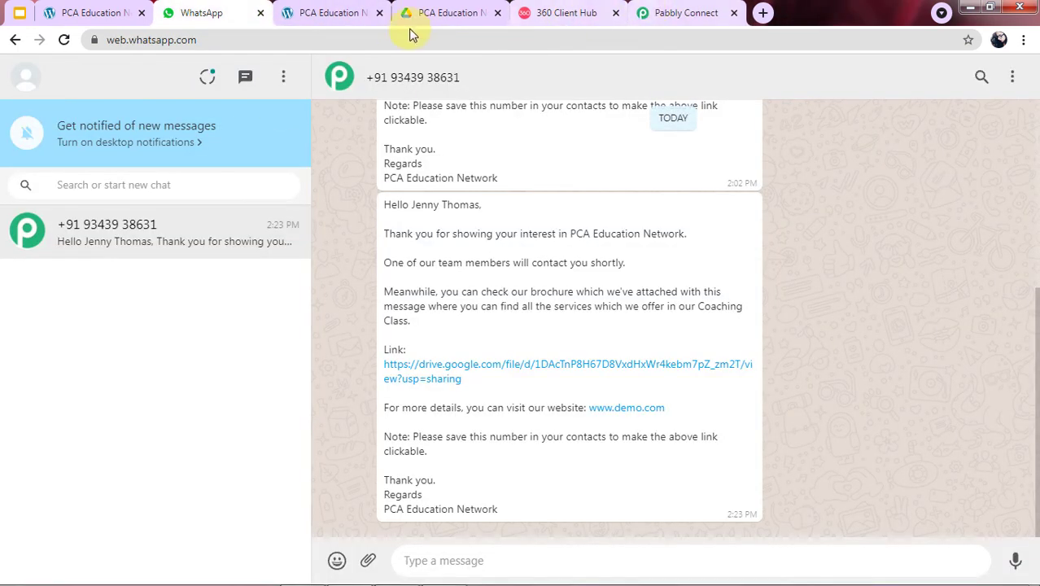
pyautogui.click(663, 13)
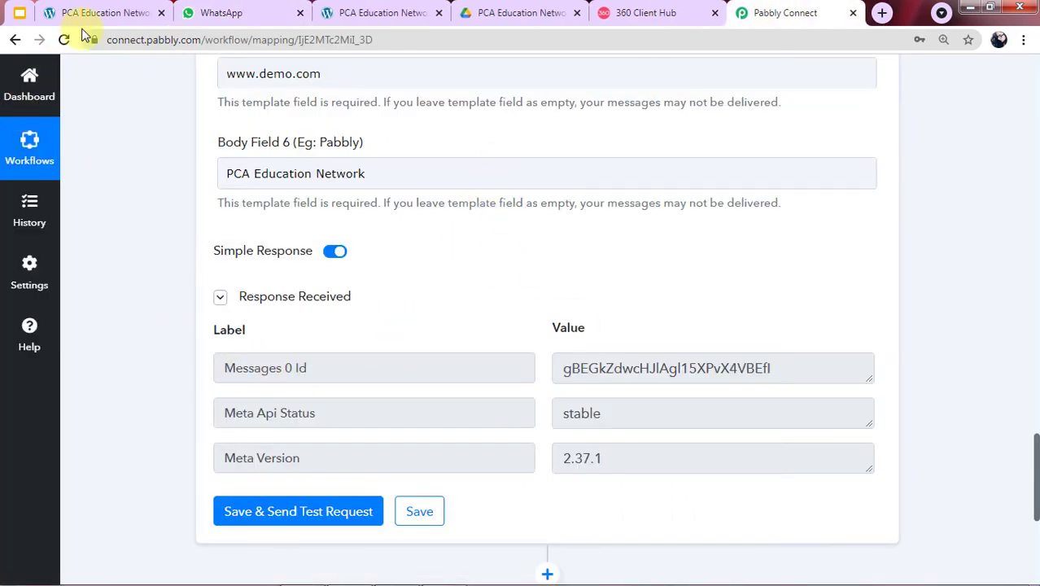
pyautogui.click(415, 8)
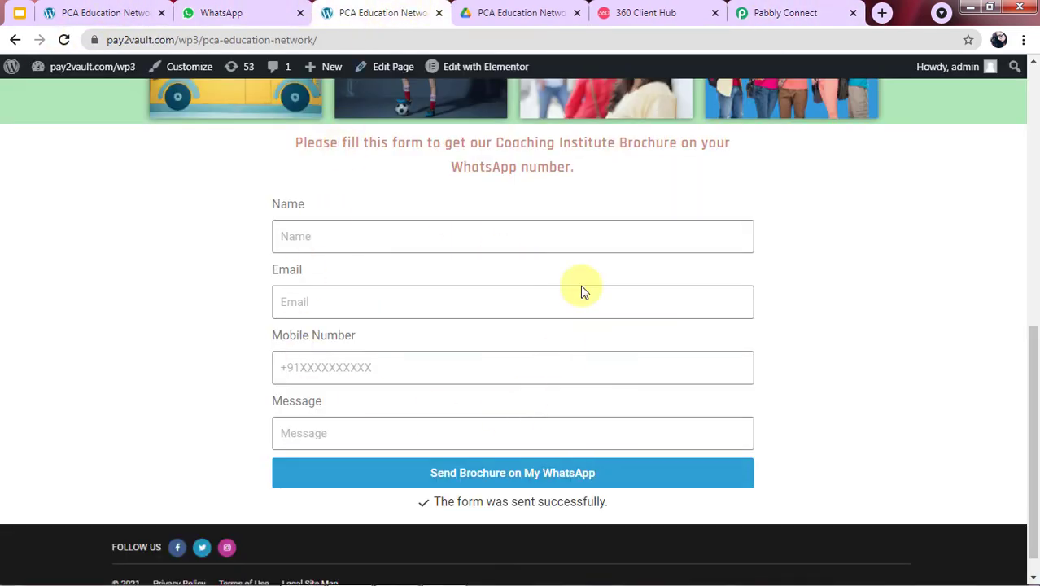
# Check the WhatsApp chat for messages, then go back to the PCA Education Network site
pyautogui.scroll(2, 397, 326)
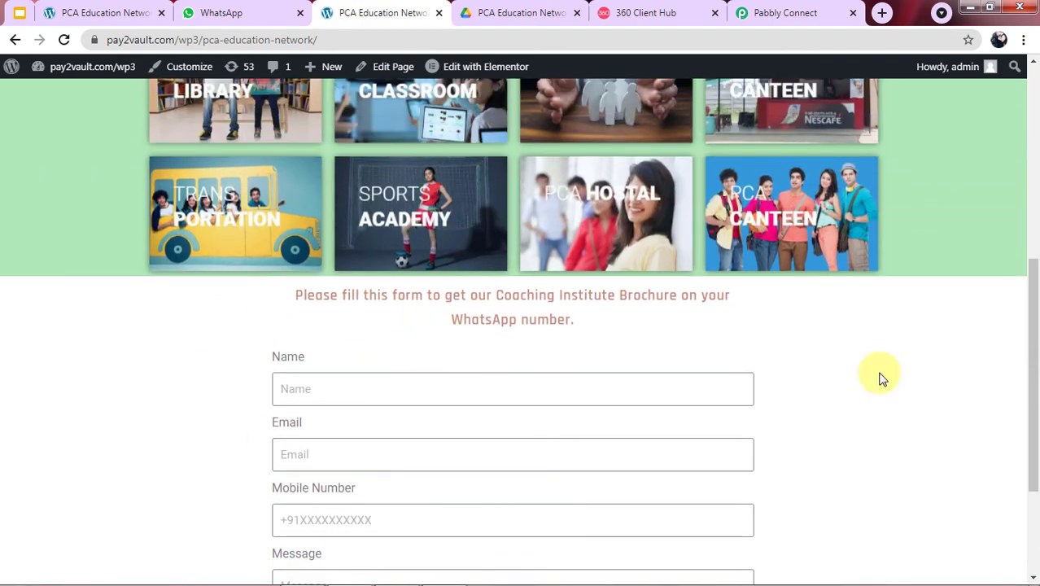
pyautogui.scroll(4, 561, 366)
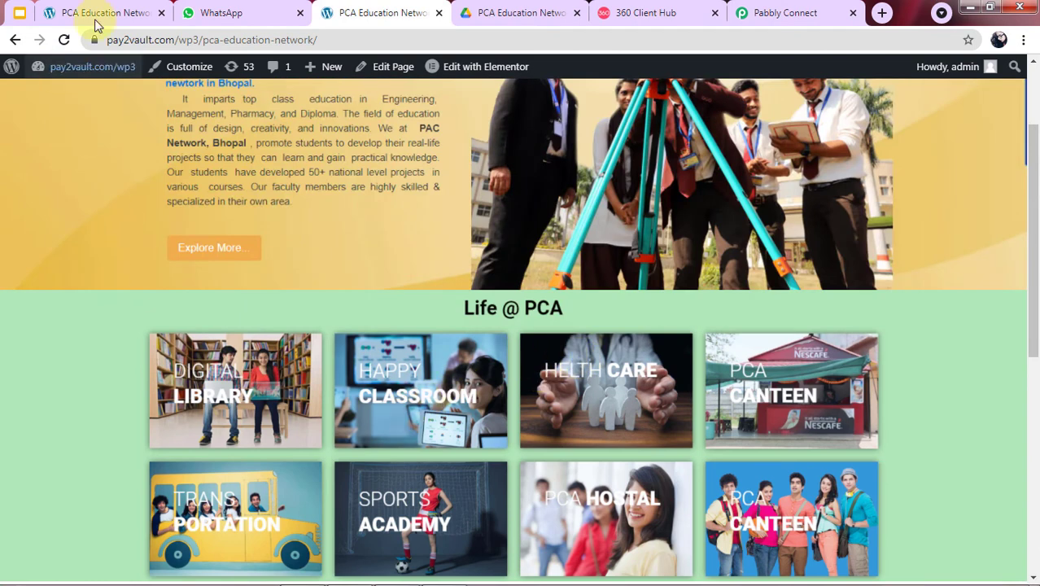
pyautogui.click(205, 12)
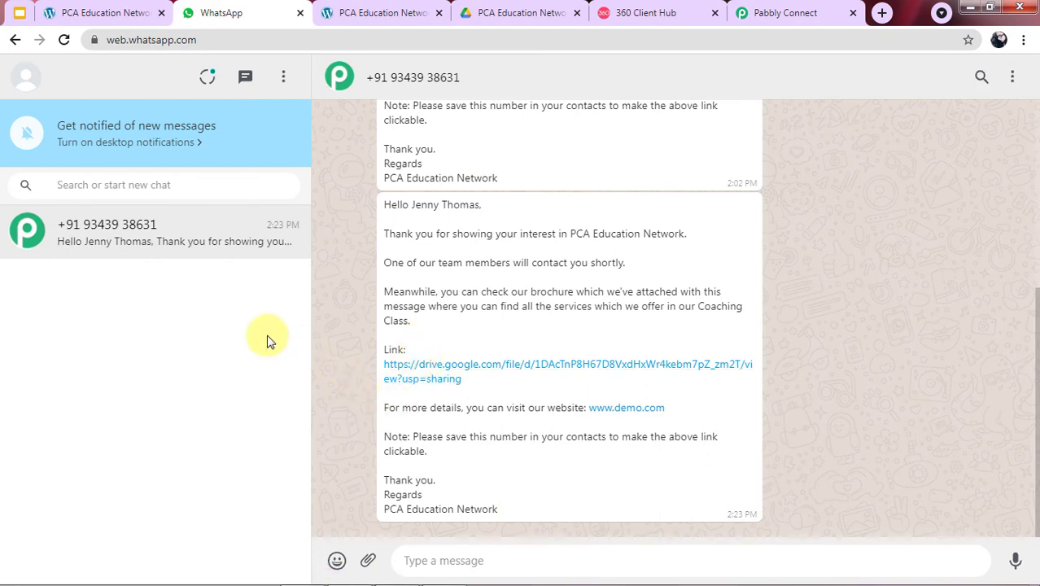
pyautogui.click(376, 12)
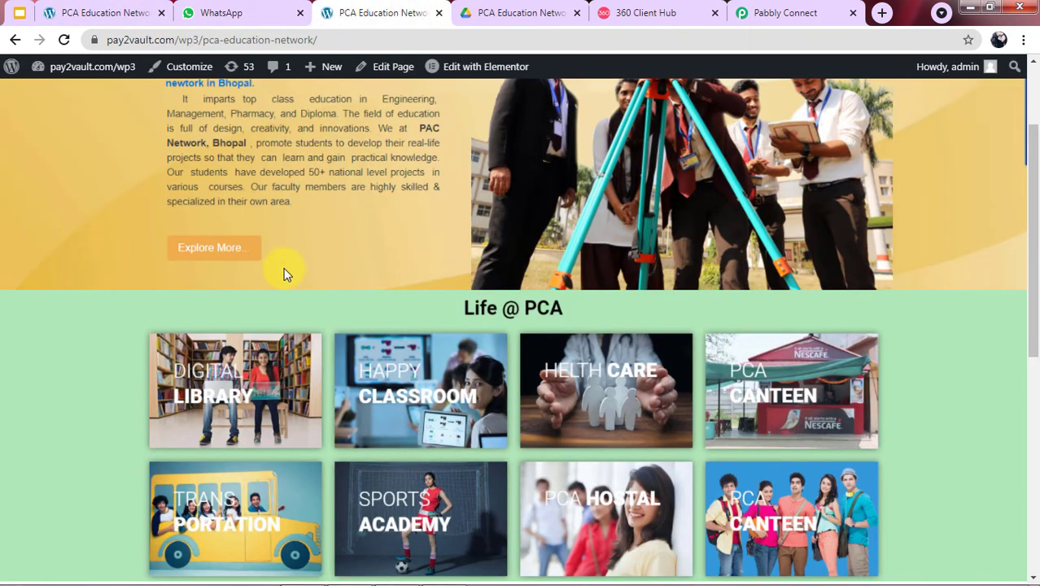
# Resubmit the brochure form using a saved contact's name, email and mobile, then check WhatsApp
pyautogui.scroll(-5, 290, 277)
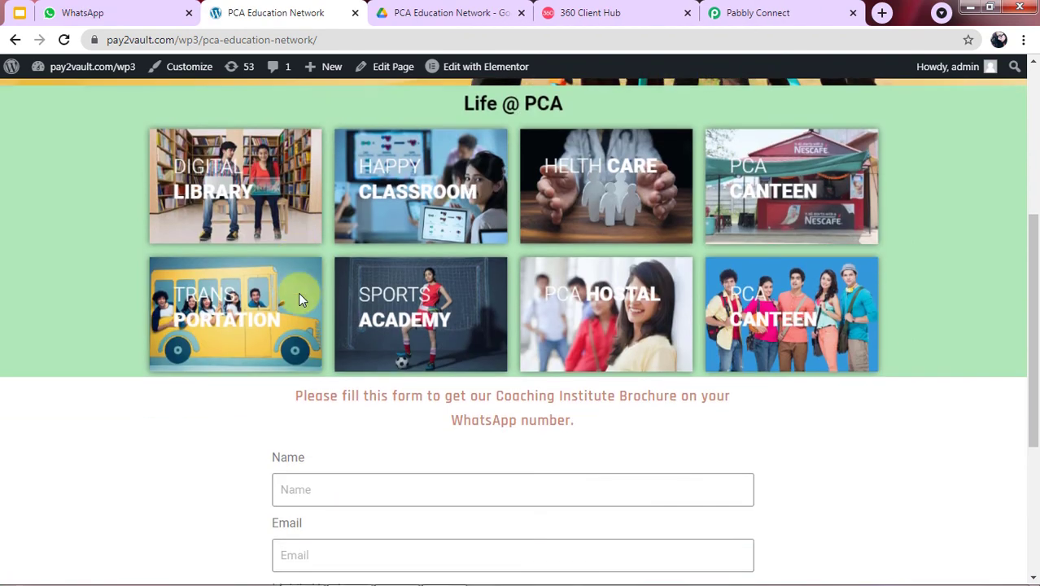
pyautogui.click(307, 320)
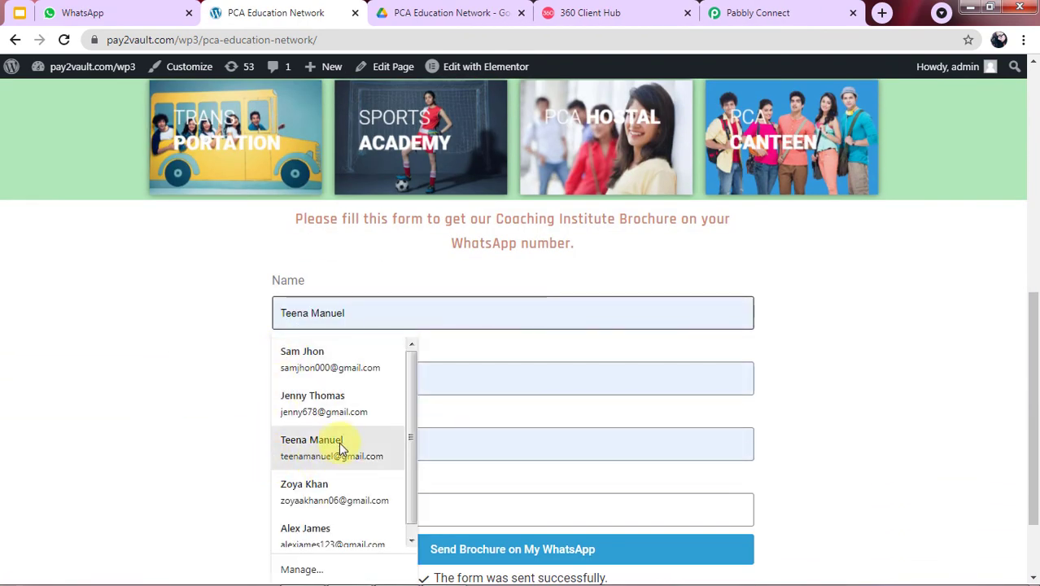
pyautogui.click(314, 454)
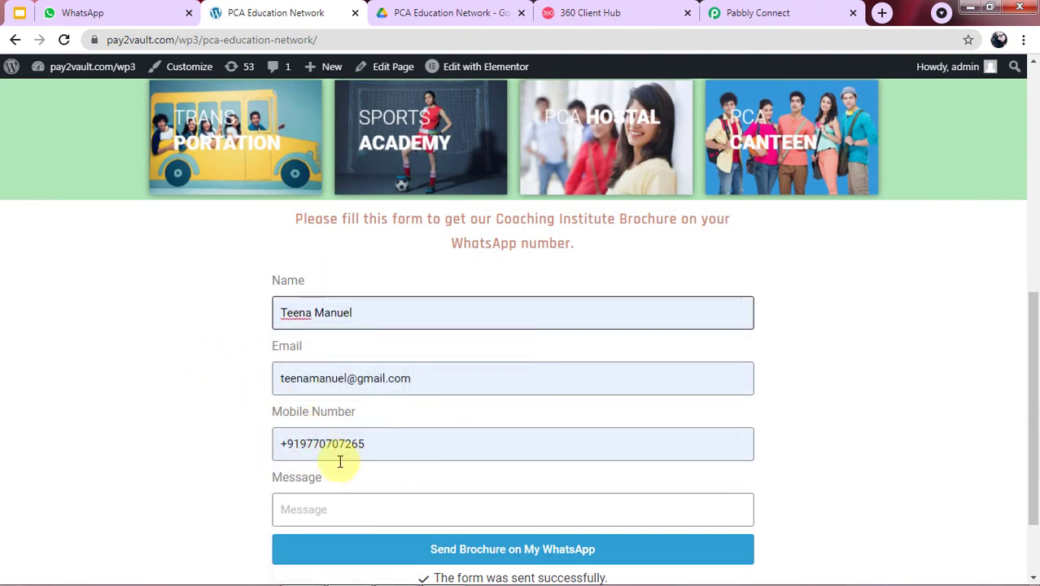
pyautogui.click(343, 513)
pyautogui.click(205, 358)
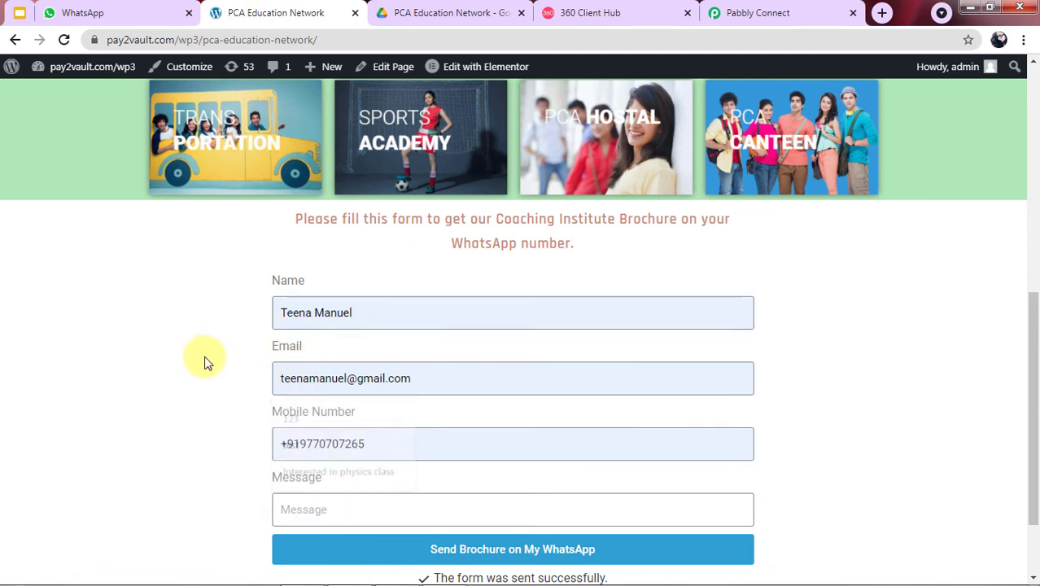
pyautogui.scroll(-1, 253, 384)
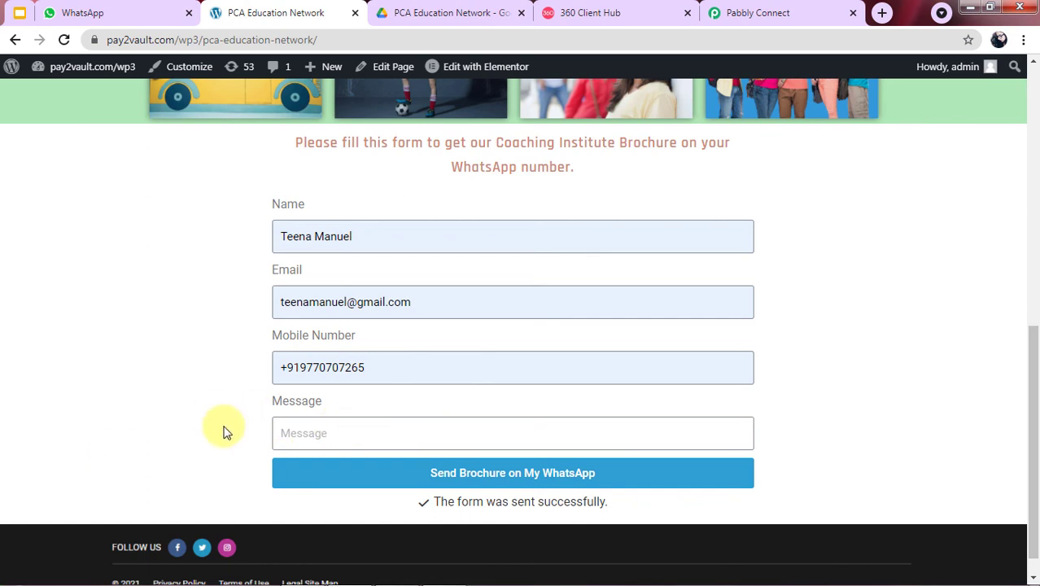
pyautogui.click(415, 476)
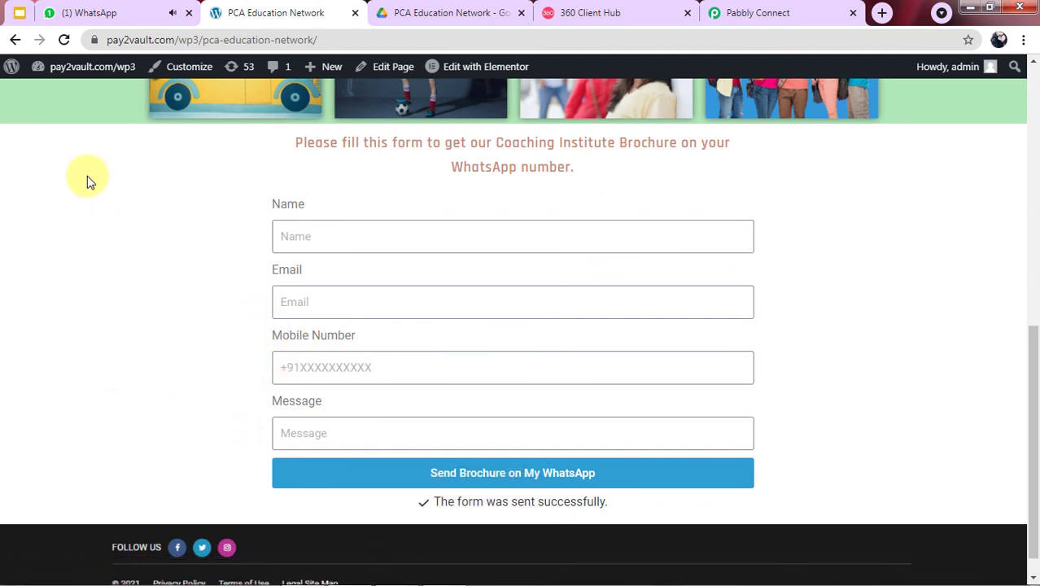
pyautogui.click(134, 8)
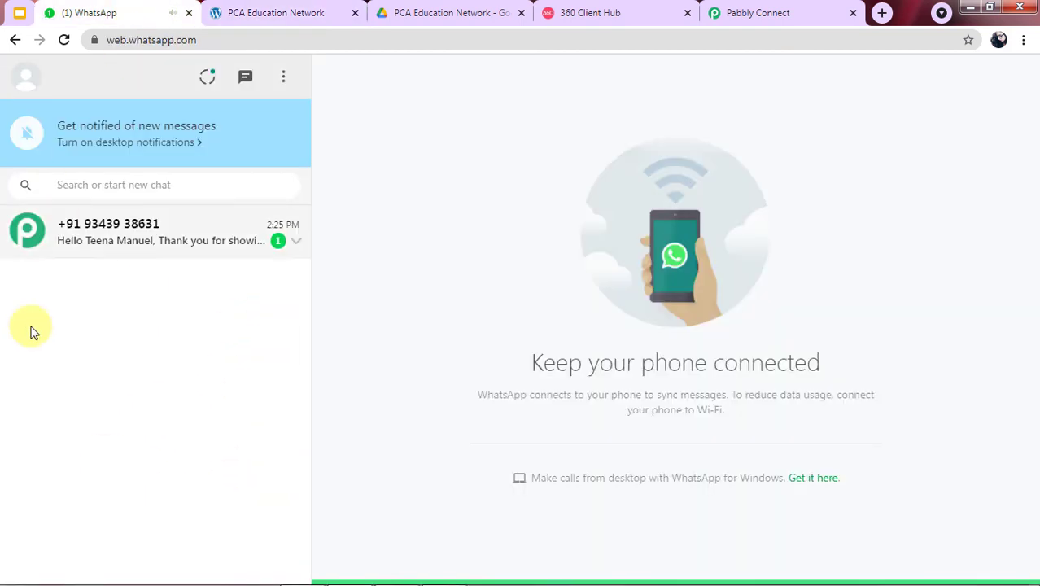
# Open the new brochure message and confirm its Drive link shows the 28-page PCA.pdf
pyautogui.click(101, 229)
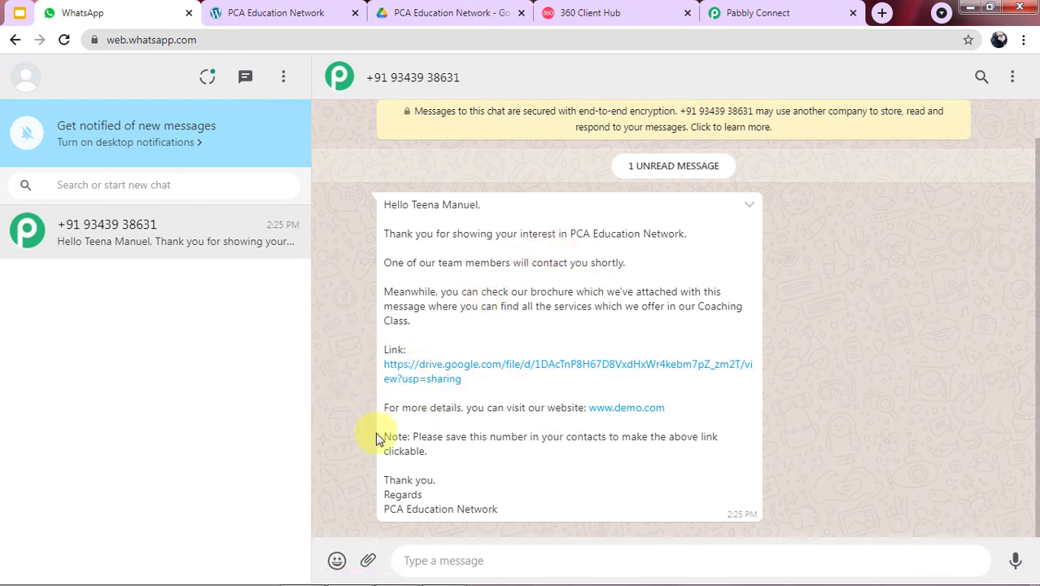
pyautogui.click(429, 368)
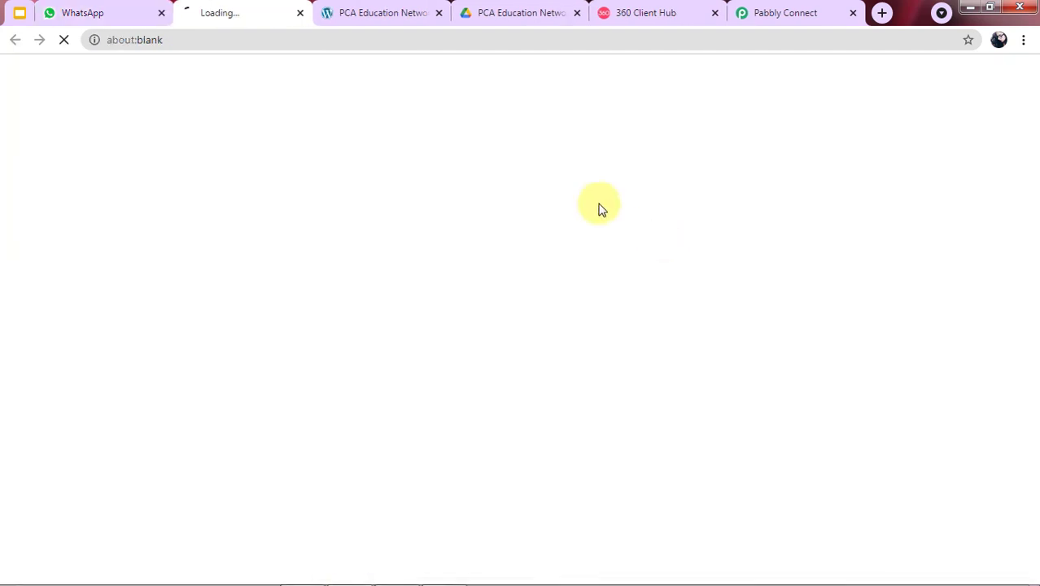
pyautogui.click(122, 9)
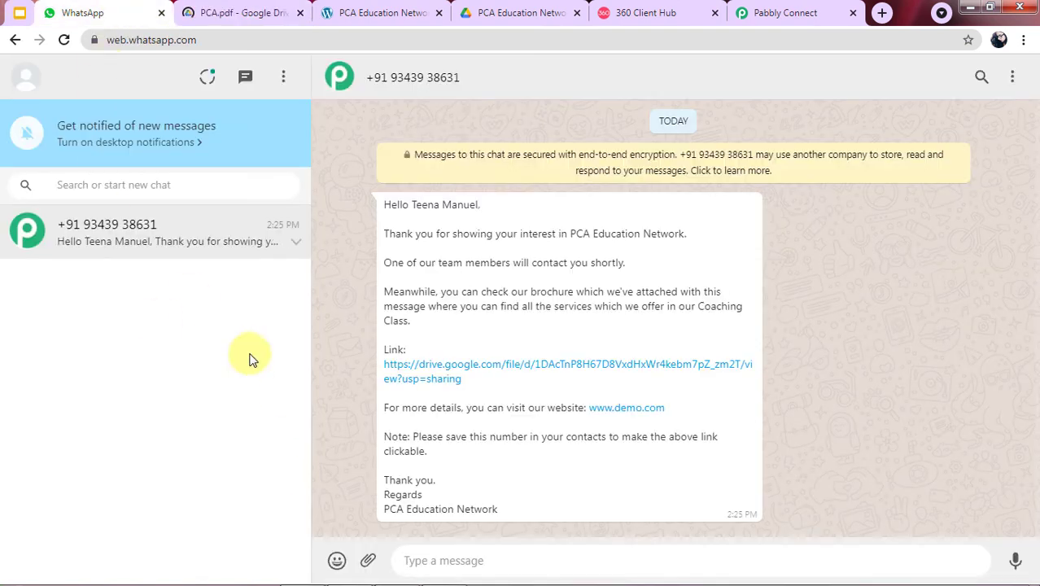
pyautogui.click(213, 8)
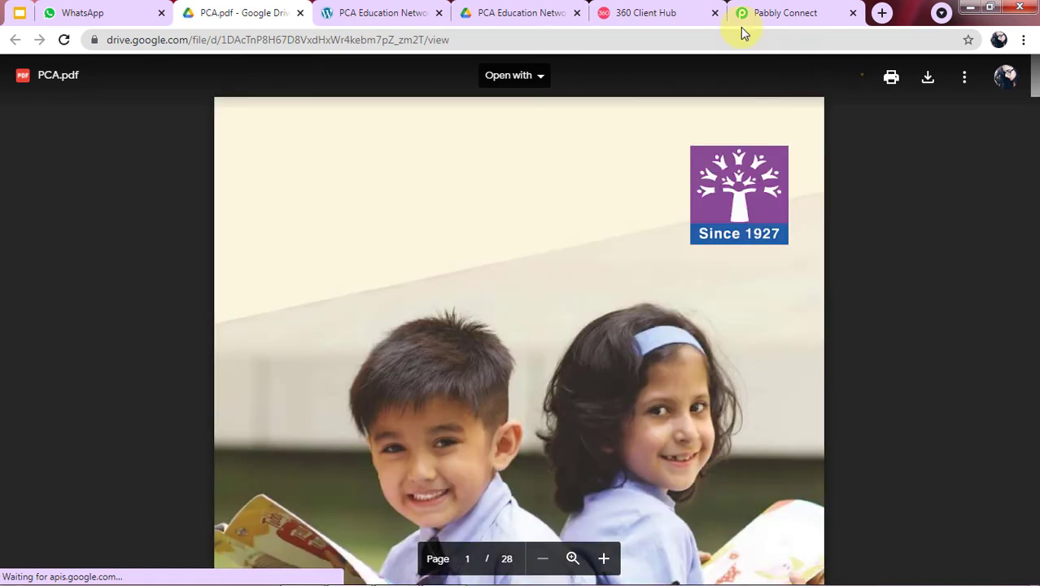
pyautogui.click(759, 12)
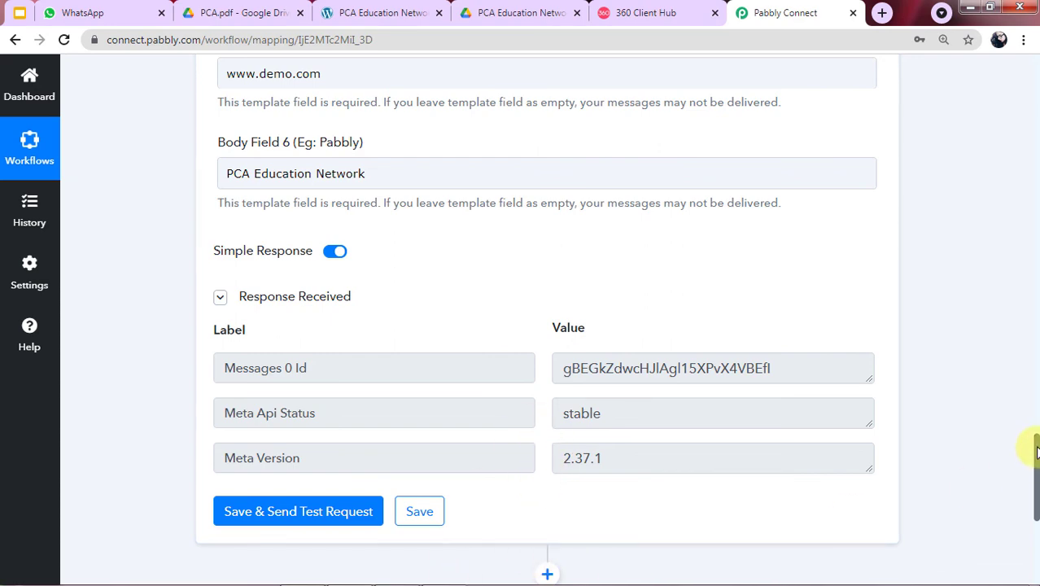
pyautogui.scroll(7, 1033, 444)
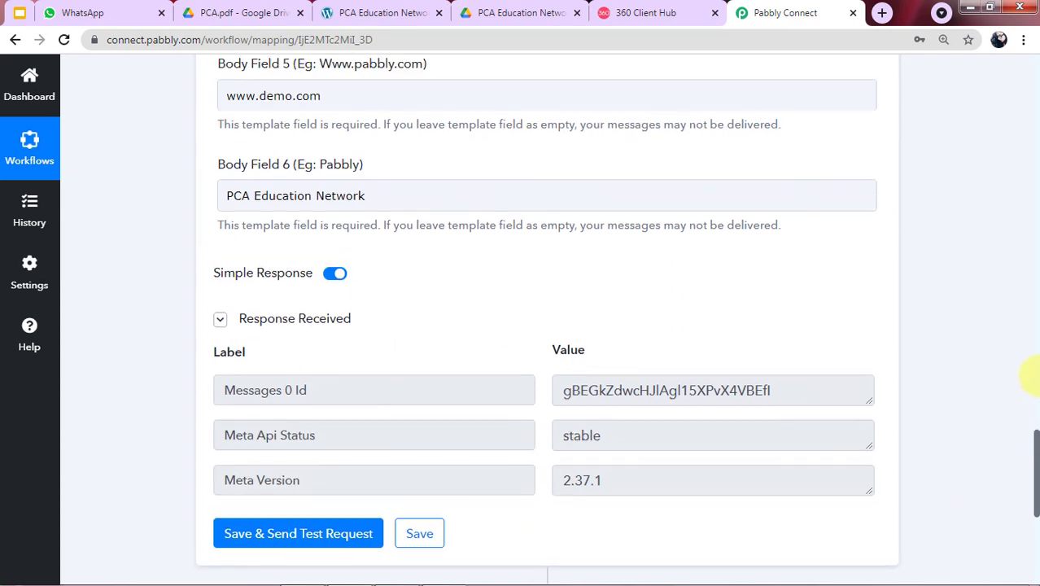
pyautogui.scroll(4, 1035, 389)
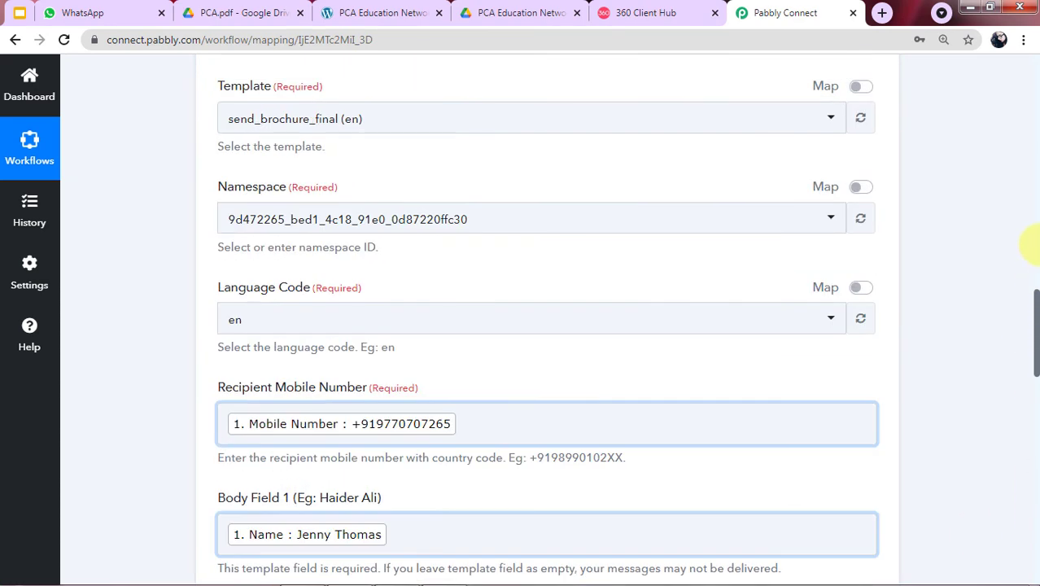
pyautogui.scroll(15, 784, 406)
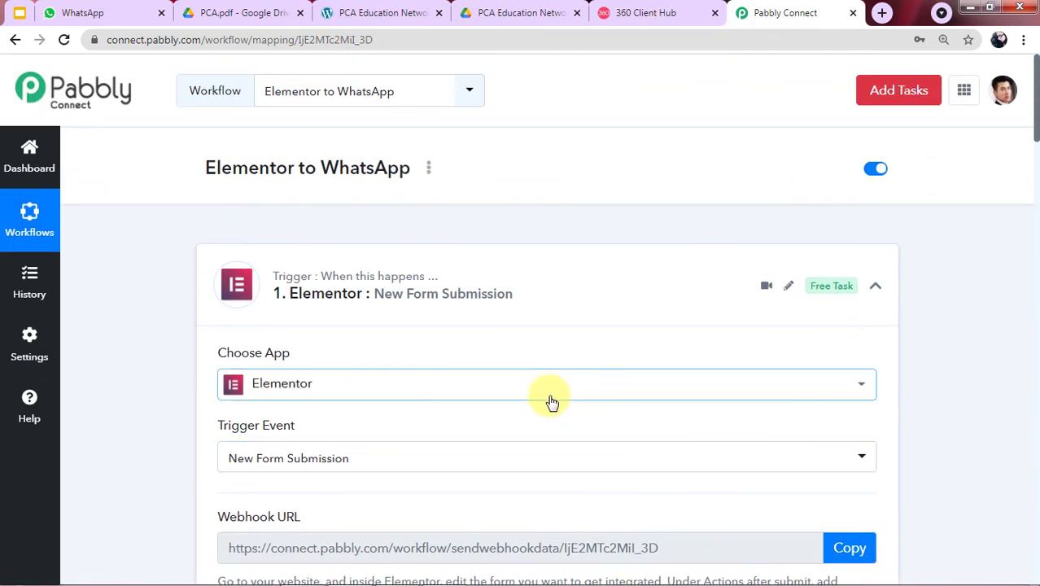
pyautogui.scroll(-2, 351, 317)
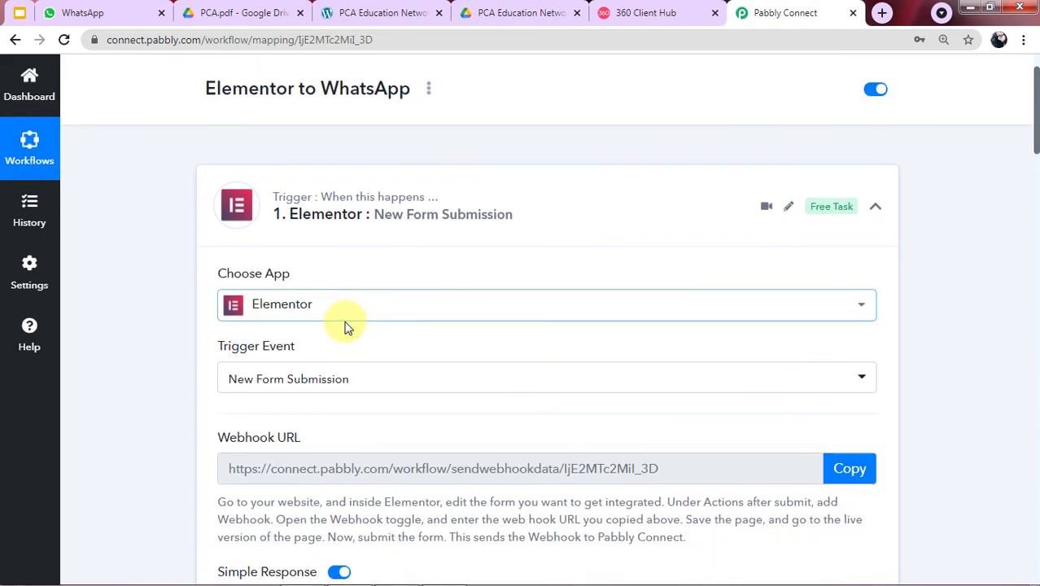
pyautogui.scroll(-1, 446, 284)
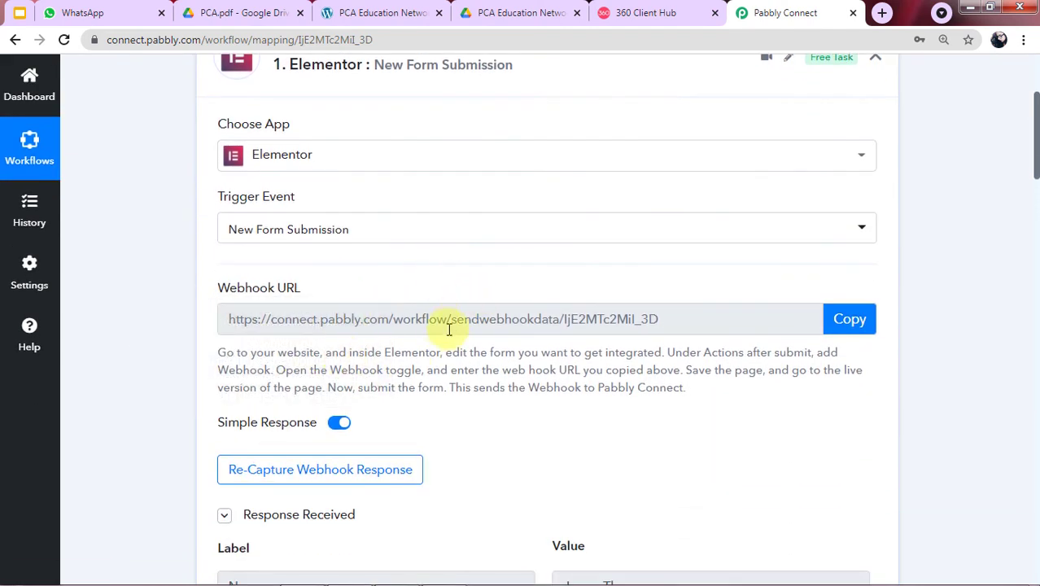
pyautogui.scroll(-2, 443, 342)
pyautogui.scroll(-2, 528, 277)
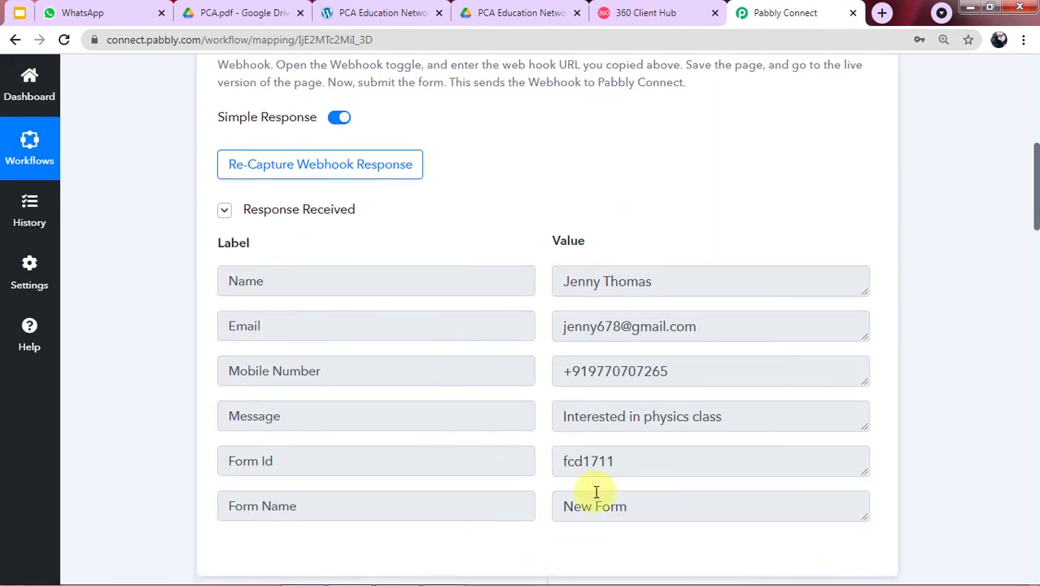
pyautogui.scroll(-1, 675, 332)
pyautogui.scroll(-2, 615, 353)
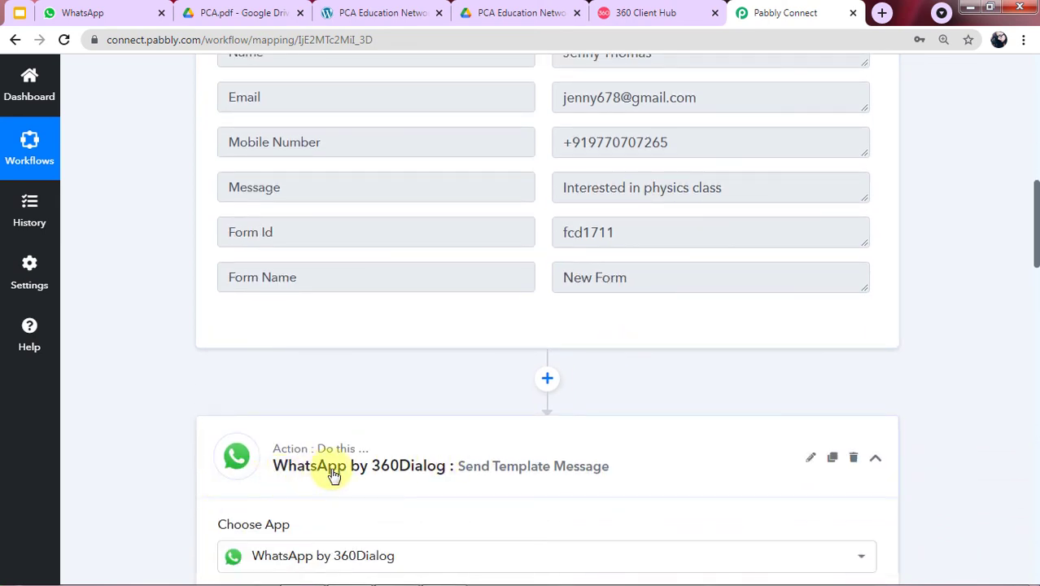
pyautogui.scroll(-4, 395, 431)
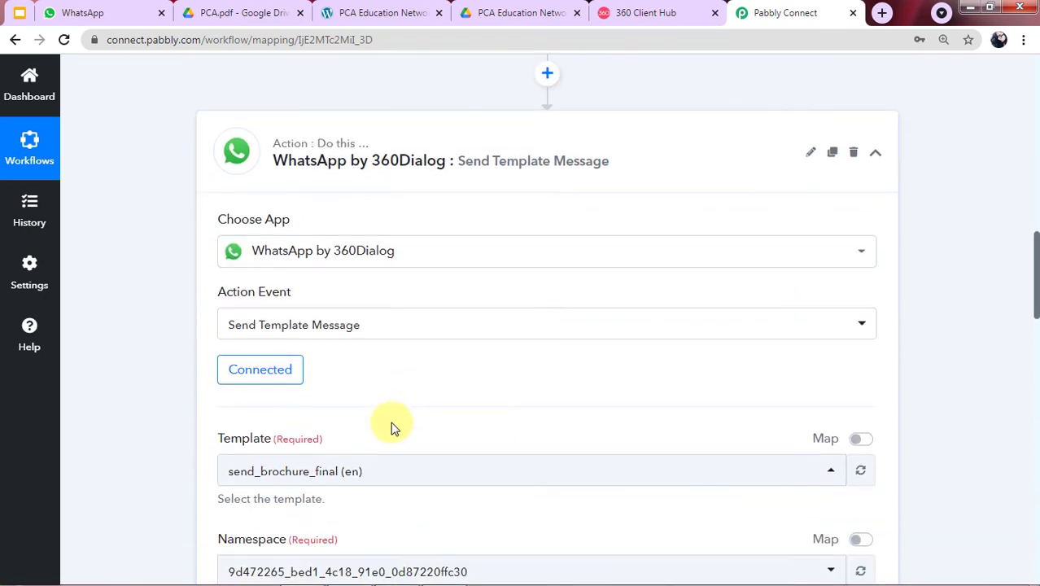
pyautogui.click(252, 463)
pyautogui.scroll(-6, 343, 355)
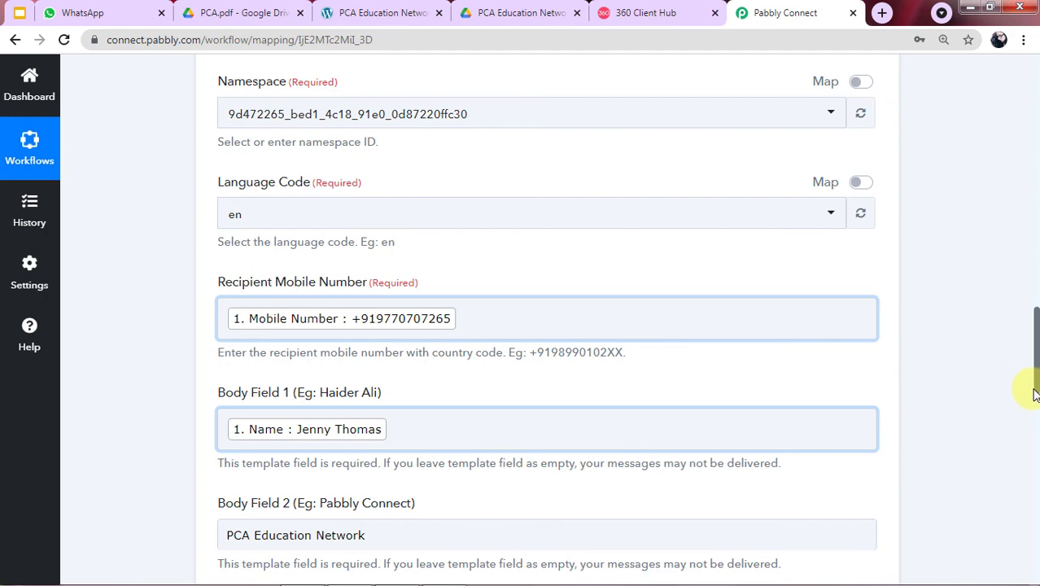
pyautogui.moveTo(1034, 395); pyautogui.dragTo(994, 295)
pyautogui.click(912, 436)
pyautogui.scroll(7, 912, 436)
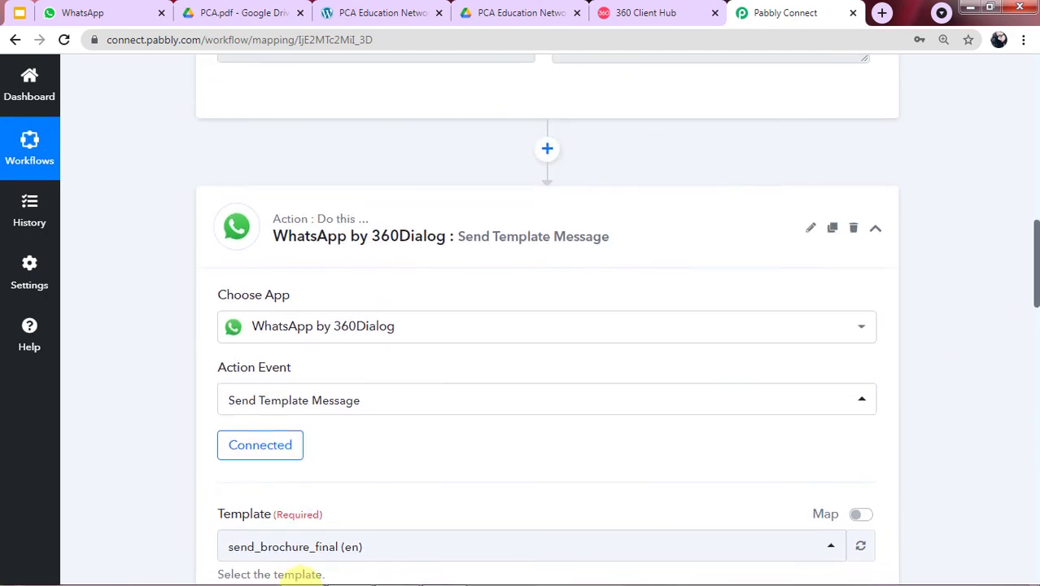
pyautogui.scroll(10, 267, 341)
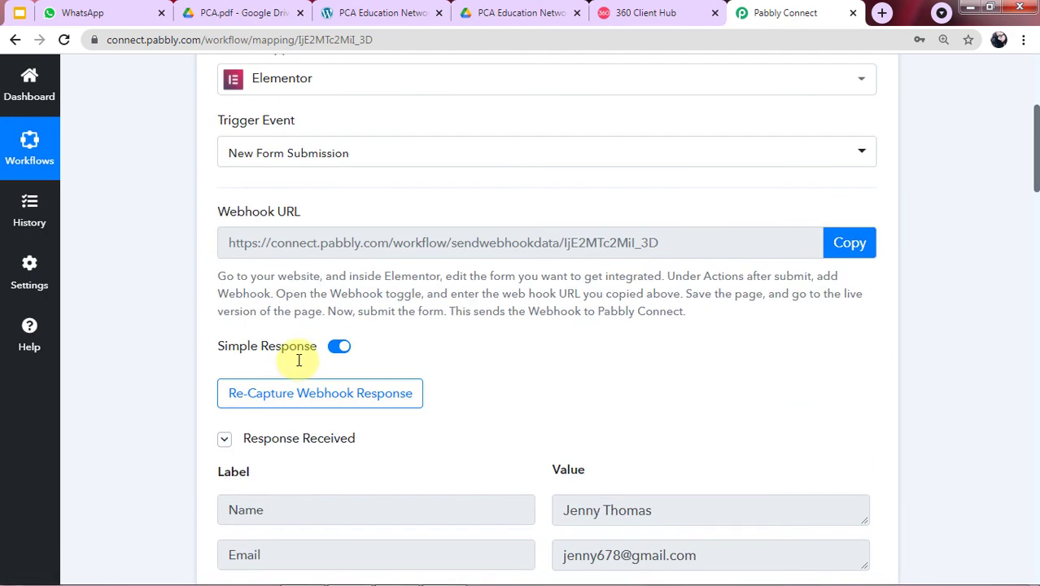
pyautogui.scroll(4, 299, 360)
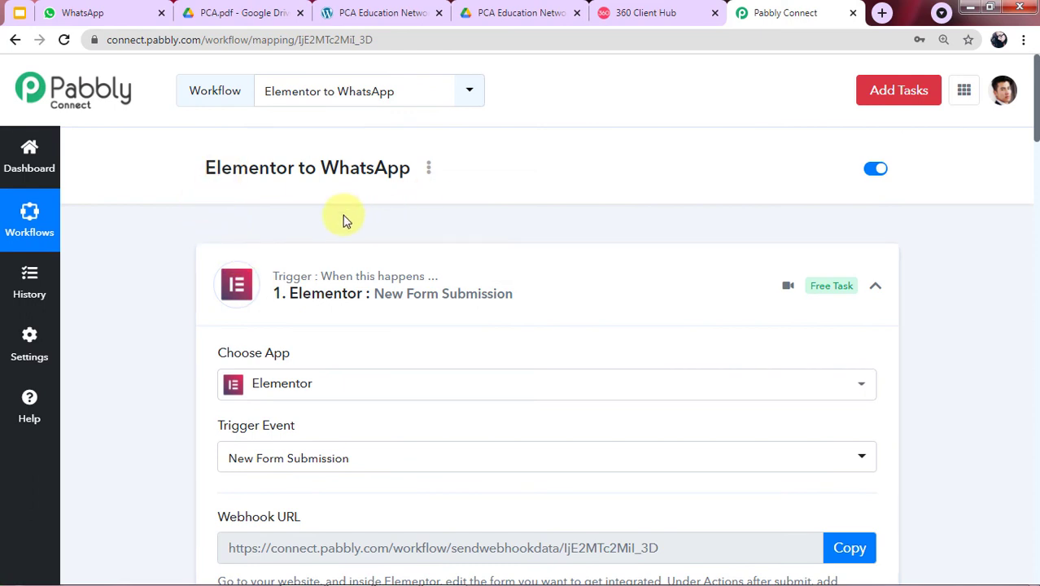